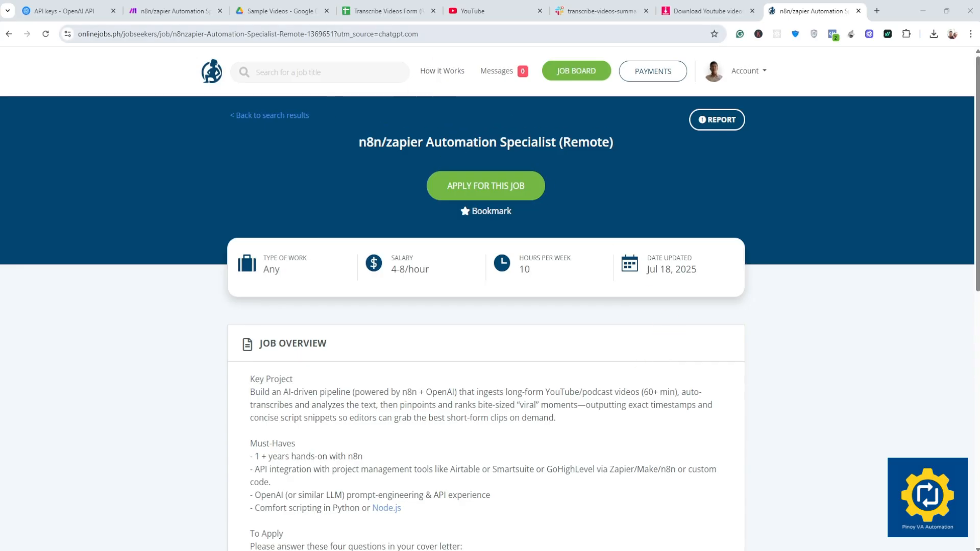
Read the job overview's key project and must-have requirements for the n8n/zapier Automation Specialist posting
{"action": "scroll", "coordinate": [669, 190], "scroll_direction": "down", "scroll_amount": 3}
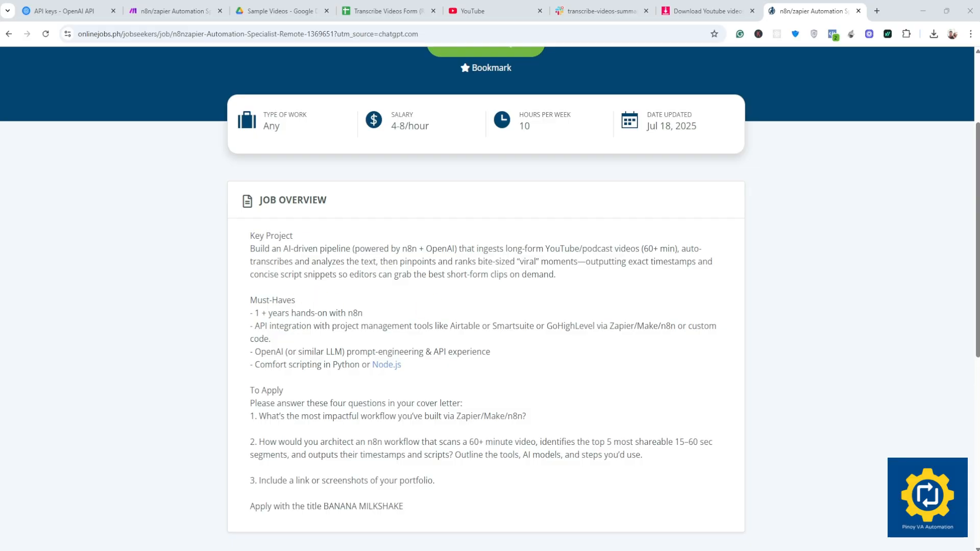
{"action": "left_click_drag", "start_coordinate": [254, 235], "coordinate": [291, 236]}
{"action": "left_click", "coordinate": [291, 237]}
{"action": "scroll", "coordinate": [486, 306], "scroll_direction": "down", "scroll_amount": 3}
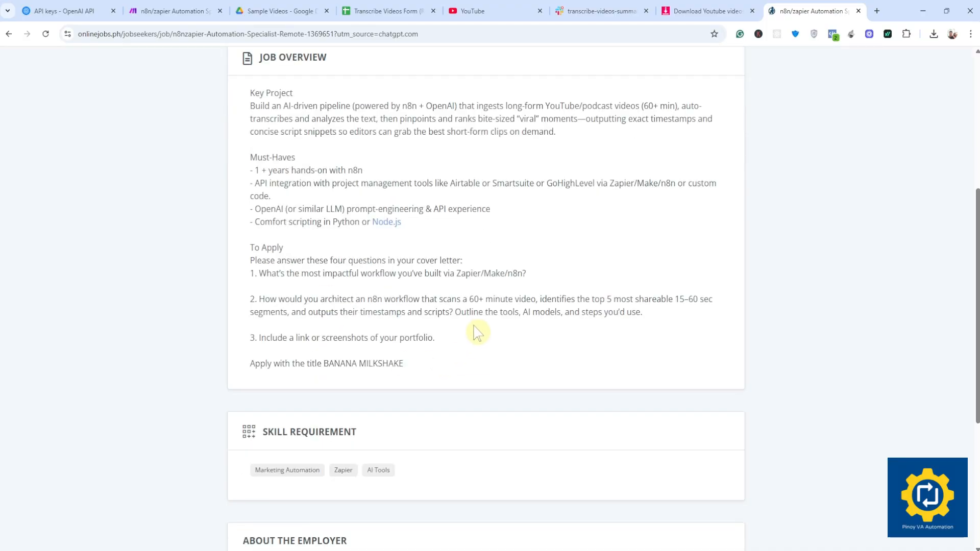
Examine the second application question about architecting an n8n workflow that extracts the most shareable segments from a long video
{"action": "left_click_drag", "start_coordinate": [258, 299], "coordinate": [325, 299]}
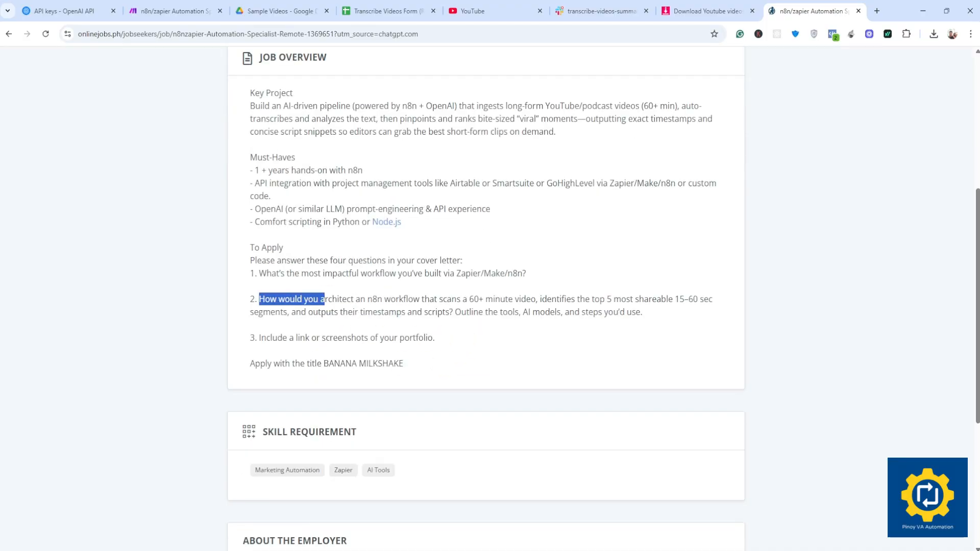
{"action": "left_click", "coordinate": [324, 299]}
{"action": "left_click_drag", "start_coordinate": [390, 299], "coordinate": [666, 299]}
{"action": "left_click", "coordinate": [538, 334]}
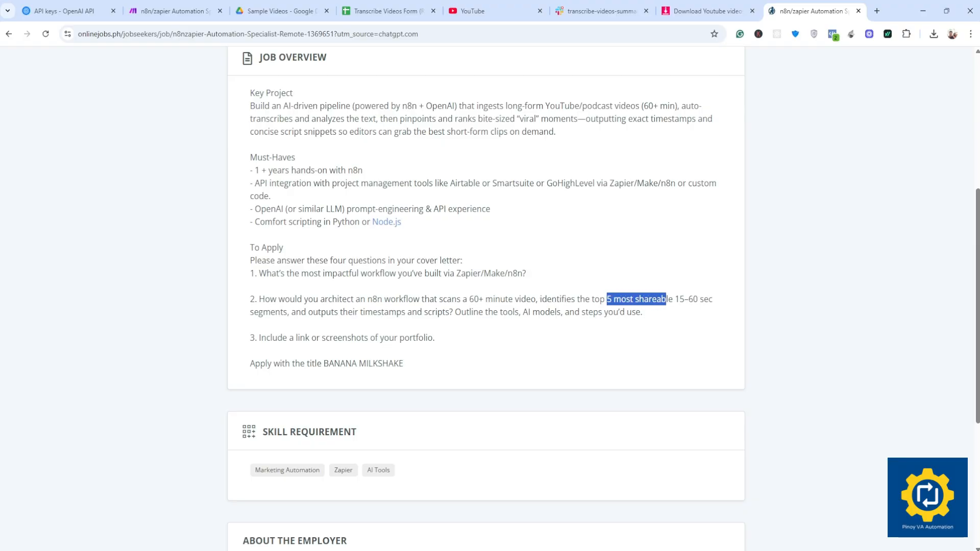
{"action": "left_click_drag", "start_coordinate": [679, 299], "coordinate": [708, 299]}
{"action": "left_click", "coordinate": [697, 320]}
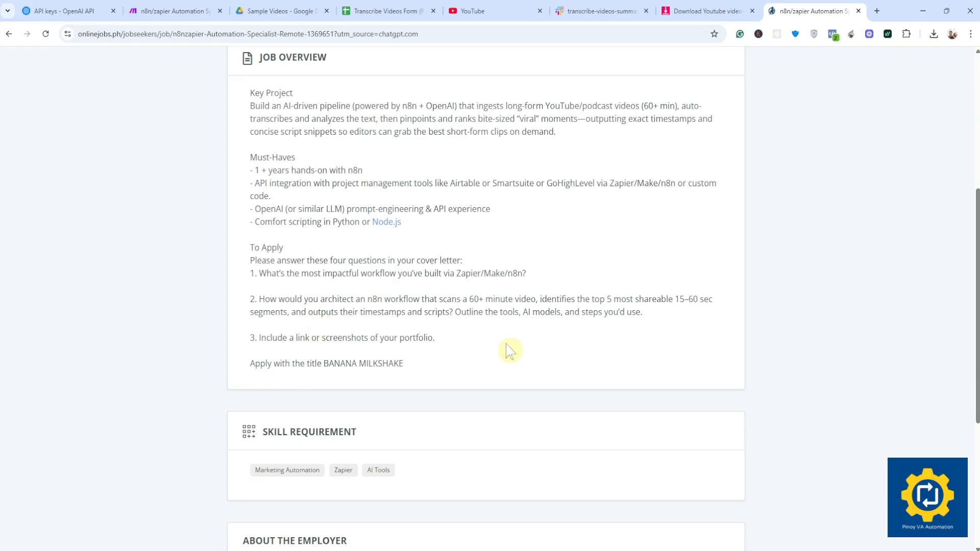
{"action": "scroll", "coordinate": [430, 326], "scroll_direction": "up", "scroll_amount": 3}
{"action": "scroll", "coordinate": [430, 326], "scroll_direction": "down", "scroll_amount": 2}
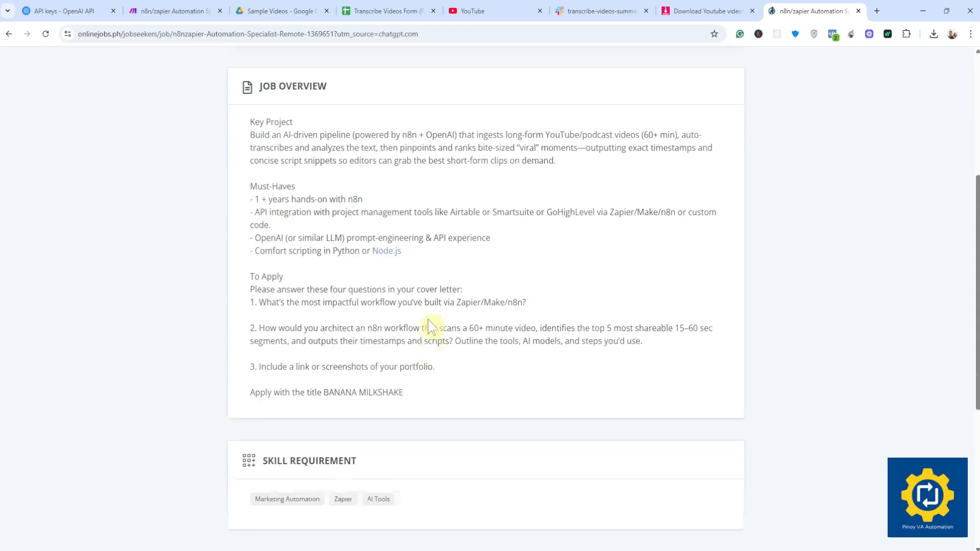
{"action": "scroll", "coordinate": [430, 325], "scroll_direction": "up", "scroll_amount": 5}
{"action": "scroll", "coordinate": [430, 327], "scroll_direction": "down", "scroll_amount": 2}
{"action": "scroll", "coordinate": [430, 326], "scroll_direction": "up", "scroll_amount": 3}
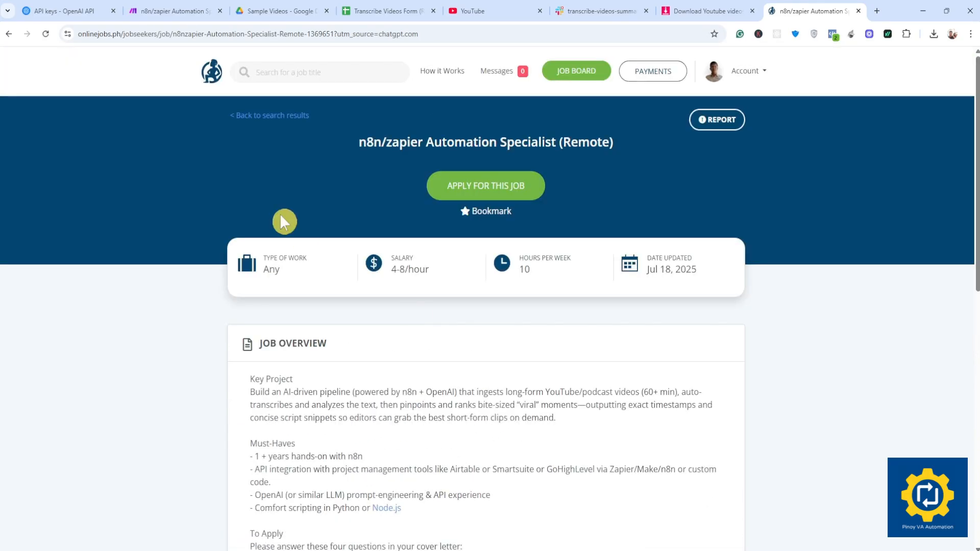
Switch to the Transcribe Videos Form (Responses) spreadsheet and review its Video Title, Video link and Submitted by columns
{"action": "left_click", "coordinate": [168, 10]}
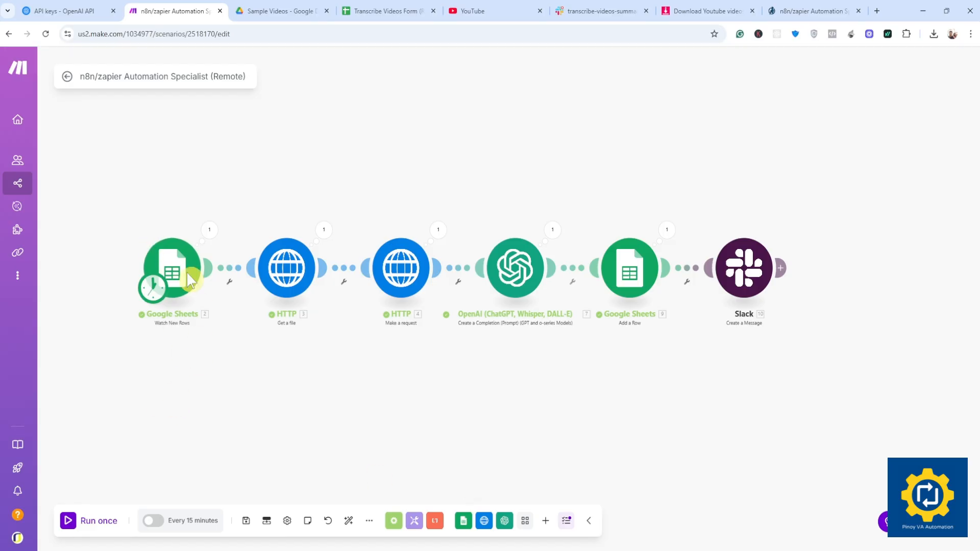
{"action": "left_click", "coordinate": [384, 10]}
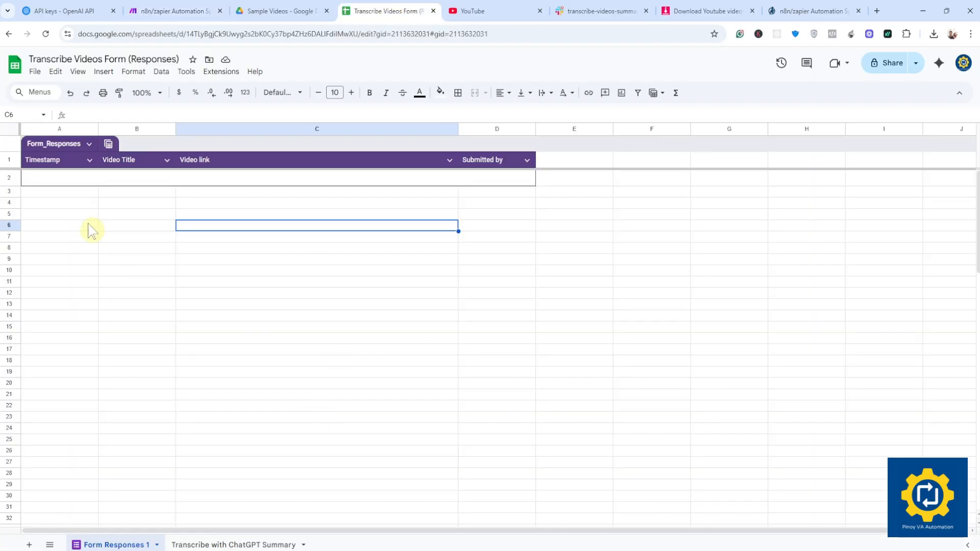
{"action": "left_click", "coordinate": [133, 182]}
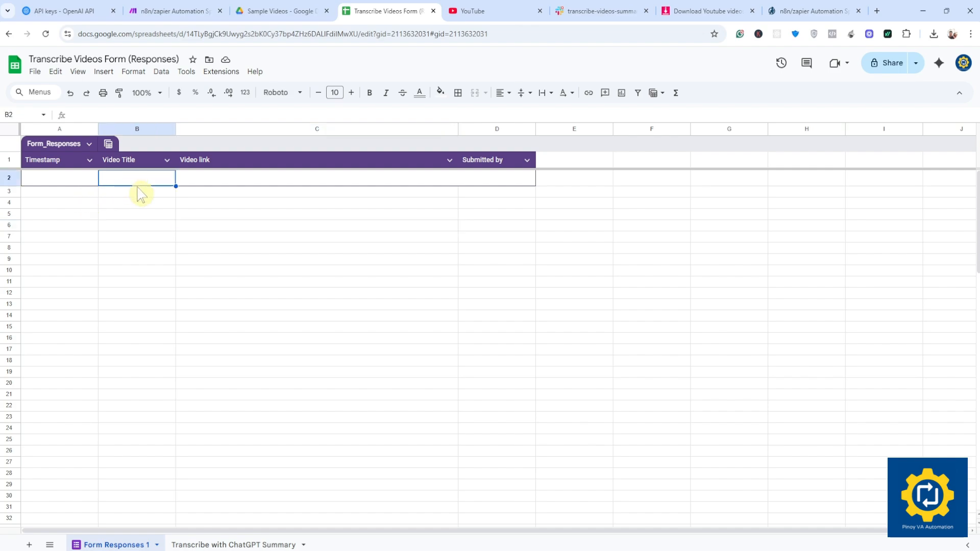
{"action": "left_click", "coordinate": [192, 179]}
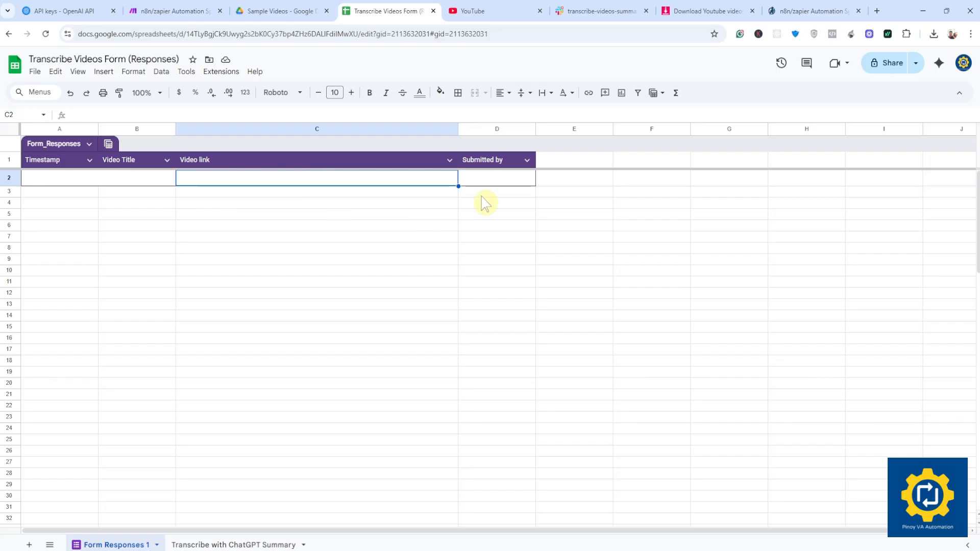
{"action": "left_click", "coordinate": [433, 223]}
{"action": "left_click", "coordinate": [398, 179]}
{"action": "left_click", "coordinate": [480, 179]}
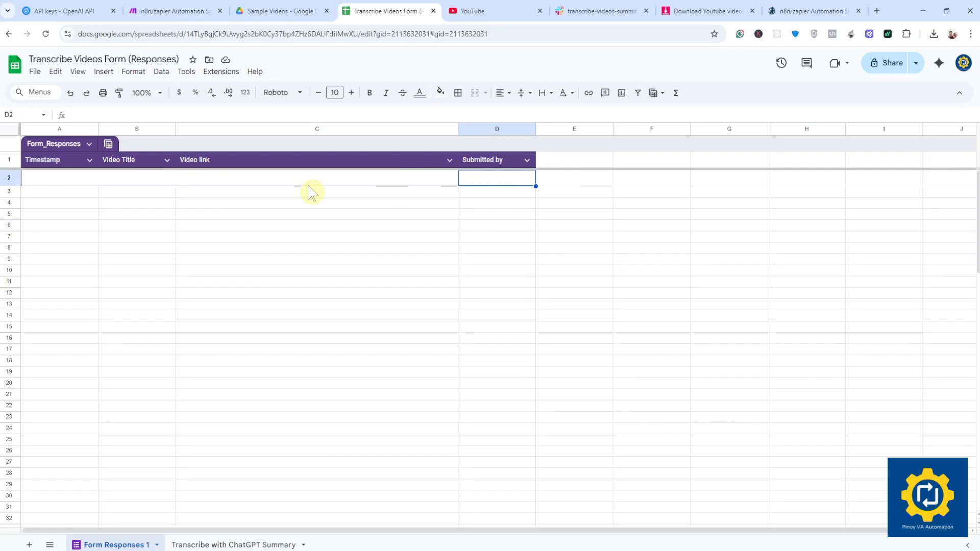
{"action": "left_click", "coordinate": [153, 181]}
{"action": "left_click", "coordinate": [440, 182]}
{"action": "left_click", "coordinate": [484, 183]}
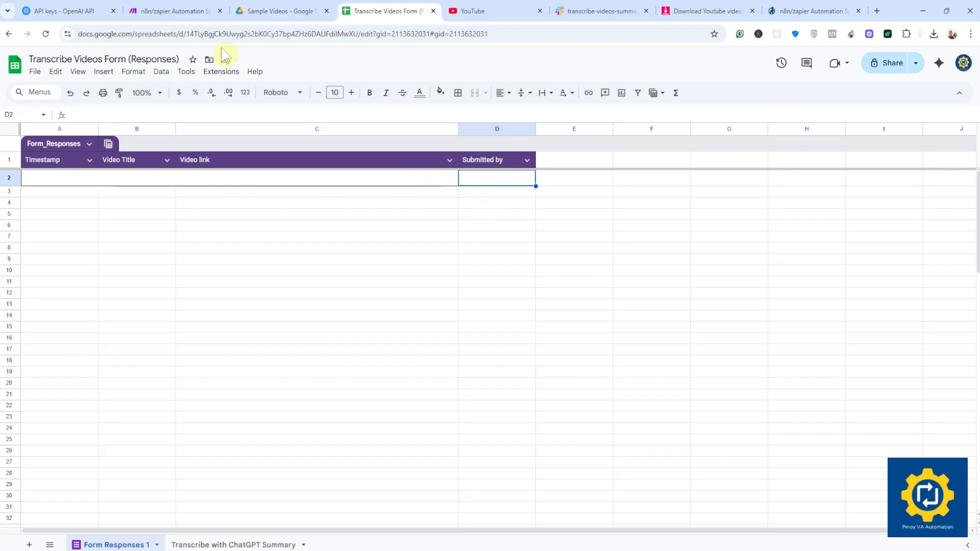
Switch to the Make scenario and inspect the settings of its HTTP, OpenAI, Google Sheets and Slack modules
{"action": "left_click", "coordinate": [150, 11]}
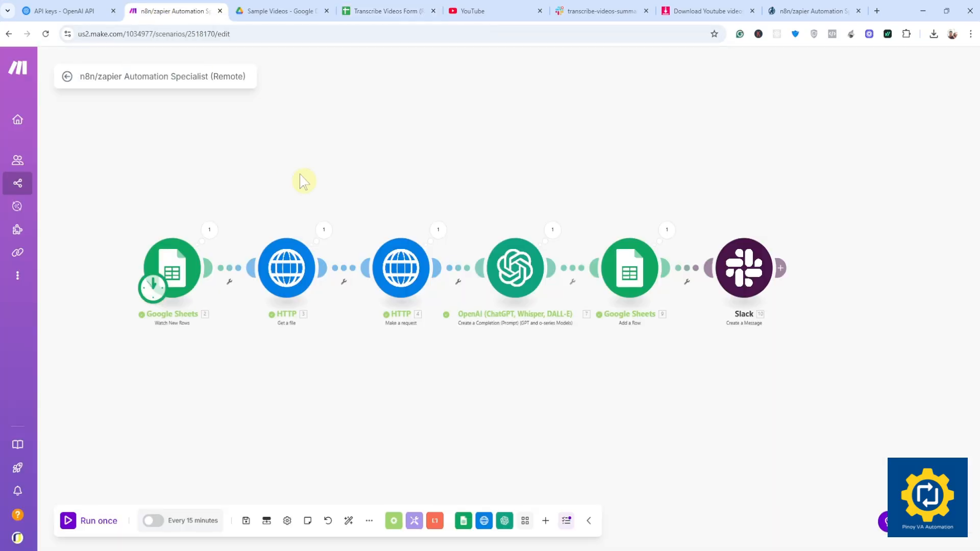
{"action": "left_click", "coordinate": [289, 279]}
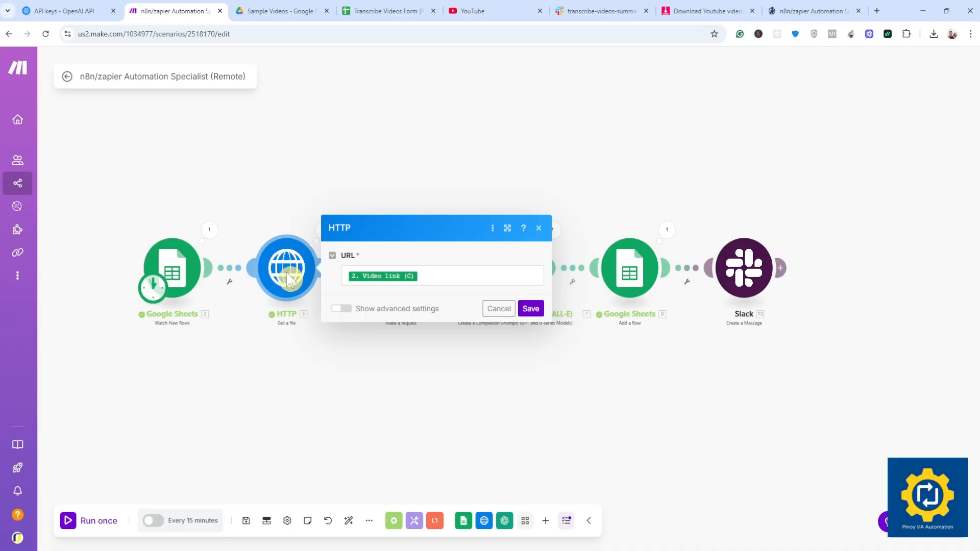
{"action": "left_click", "coordinate": [377, 401]}
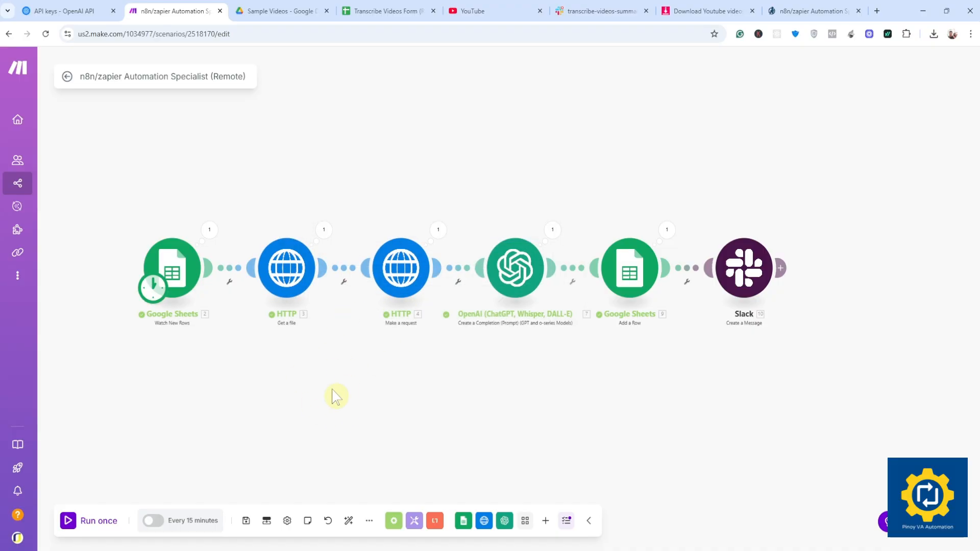
{"action": "left_click", "coordinate": [400, 276]}
{"action": "left_click", "coordinate": [377, 362]}
{"action": "left_click", "coordinate": [512, 270]}
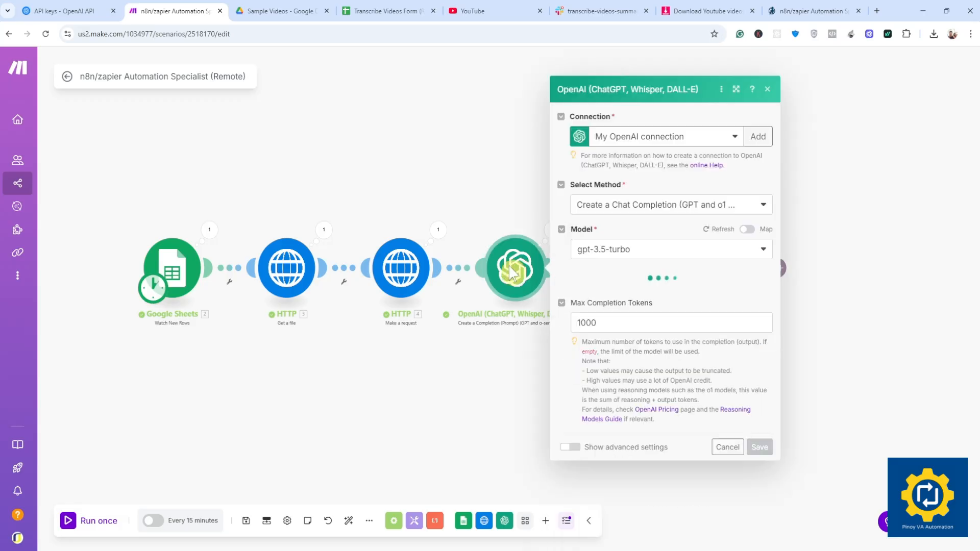
{"action": "left_click", "coordinate": [509, 387]}
{"action": "left_click", "coordinate": [628, 275]}
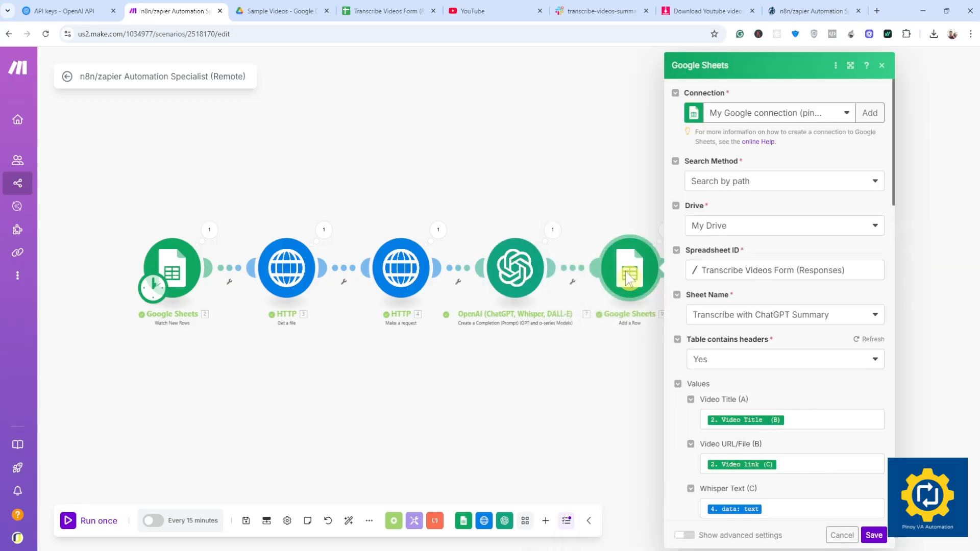
{"action": "left_click", "coordinate": [614, 385]}
{"action": "left_click", "coordinate": [753, 283]}
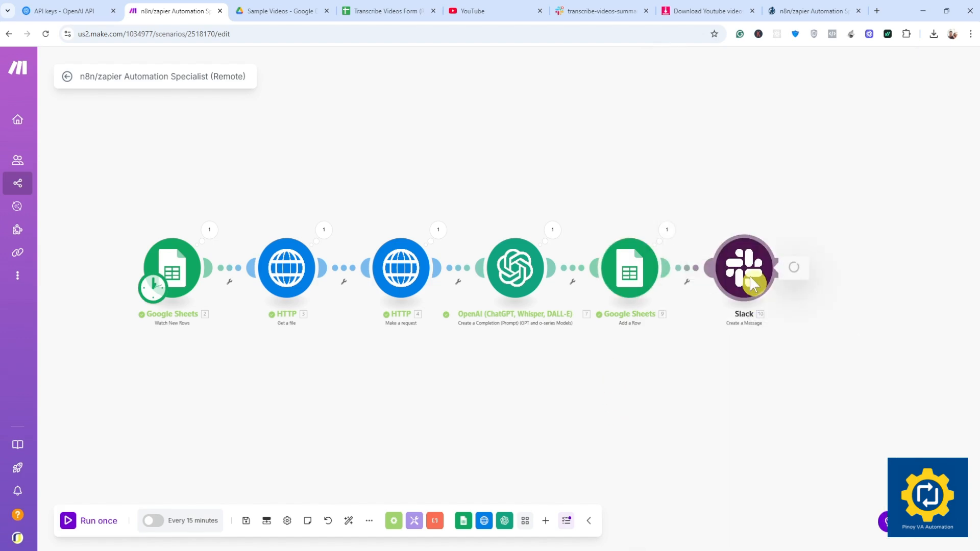
{"action": "left_click", "coordinate": [721, 391]}
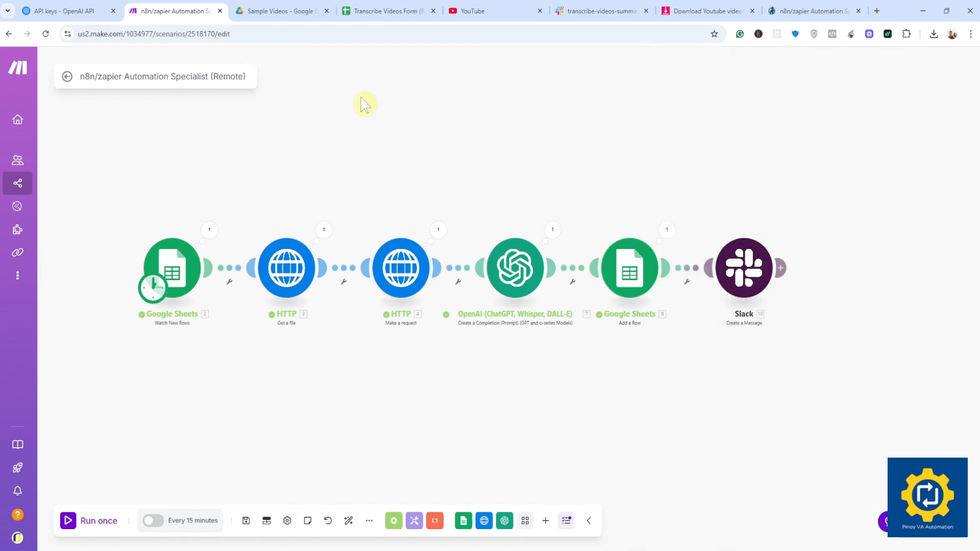
Switch to the OpenAI platform, view the default project's API keys and return to the Make scenario
{"action": "left_click", "coordinate": [70, 12]}
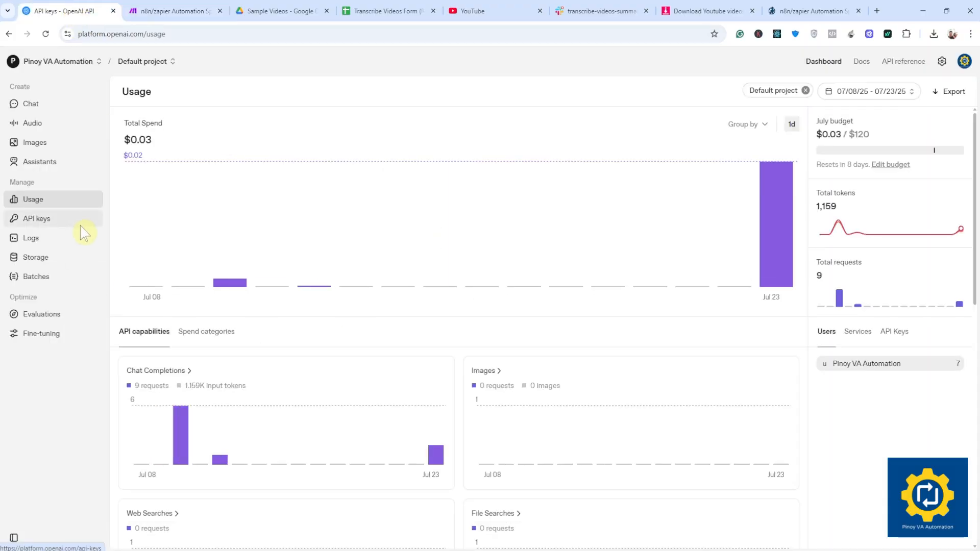
{"action": "left_click", "coordinate": [51, 219]}
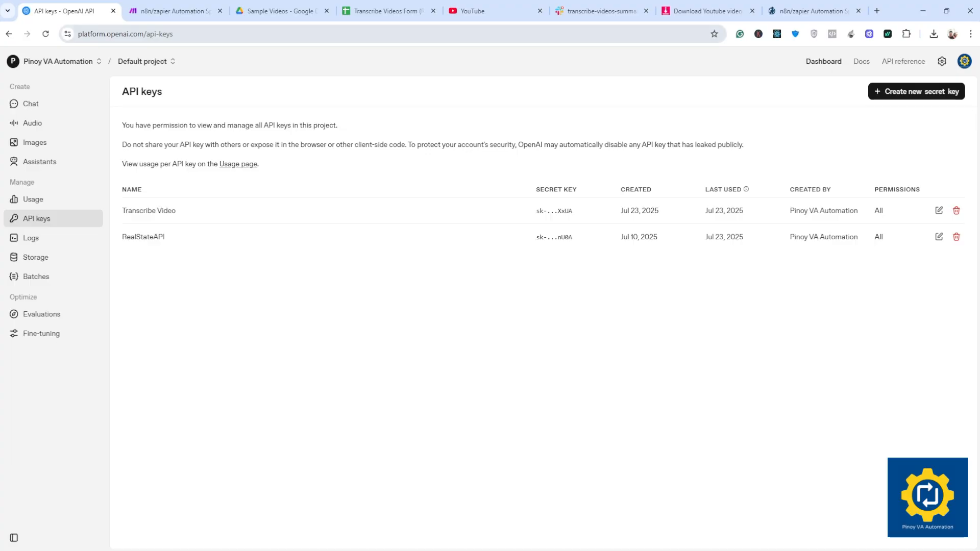
{"action": "key", "text": "ctrl+Tab"}
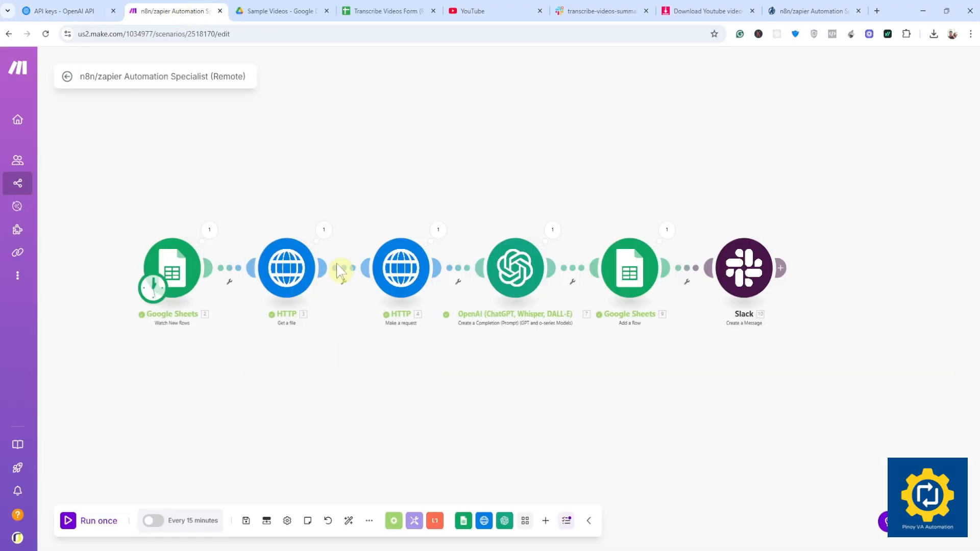
Look over the Sample Videos Drive folder, the transcribe-videos-summary Slack channel and the Y2Mate YouTube downloader page
{"action": "left_click", "coordinate": [284, 13]}
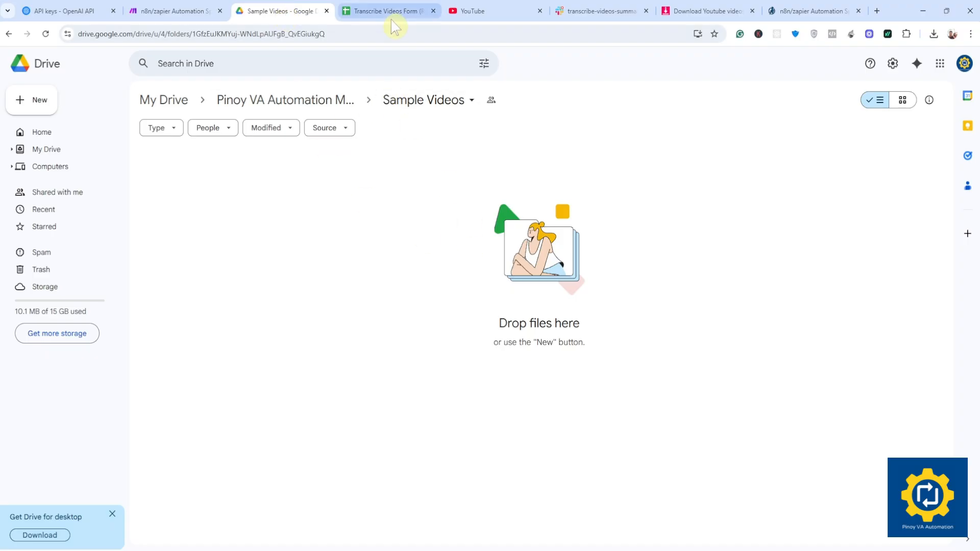
{"action": "left_click", "coordinate": [393, 12]}
{"action": "left_click", "coordinate": [492, 10]}
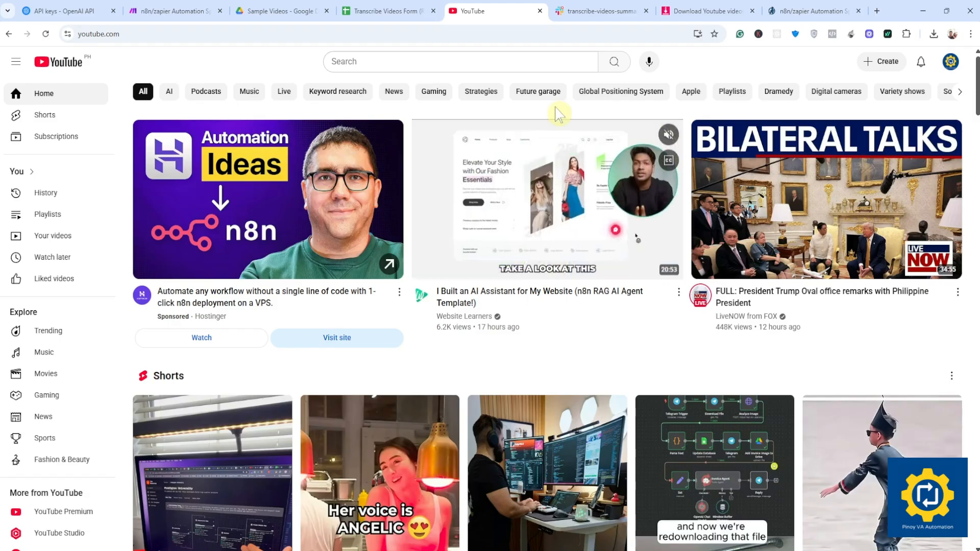
{"action": "left_click", "coordinate": [582, 10]}
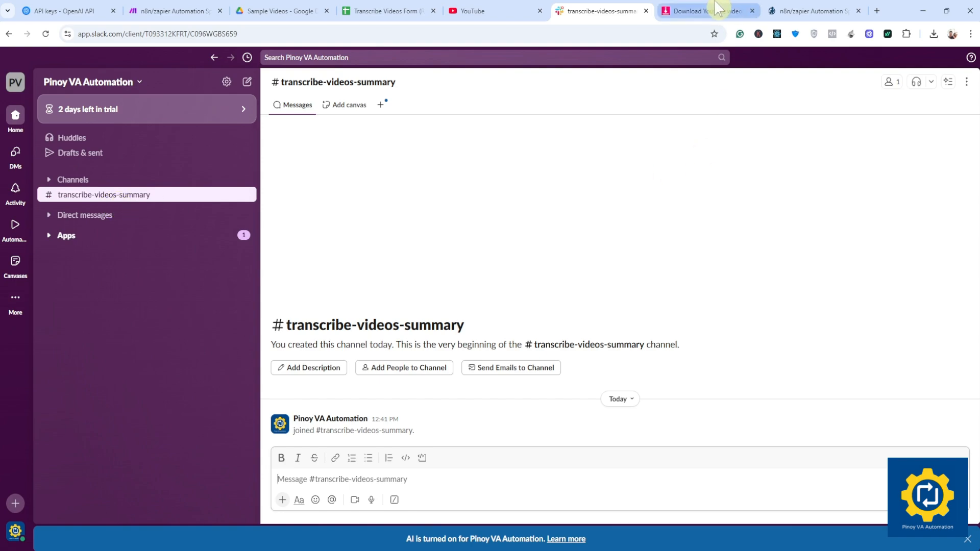
{"action": "left_click", "coordinate": [735, 11]}
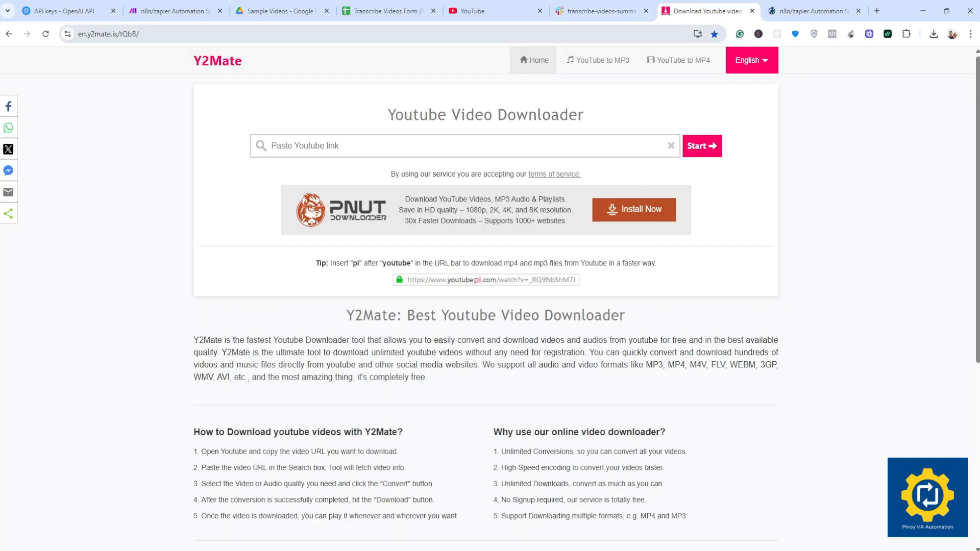
{"action": "left_click", "coordinate": [81, 34]}
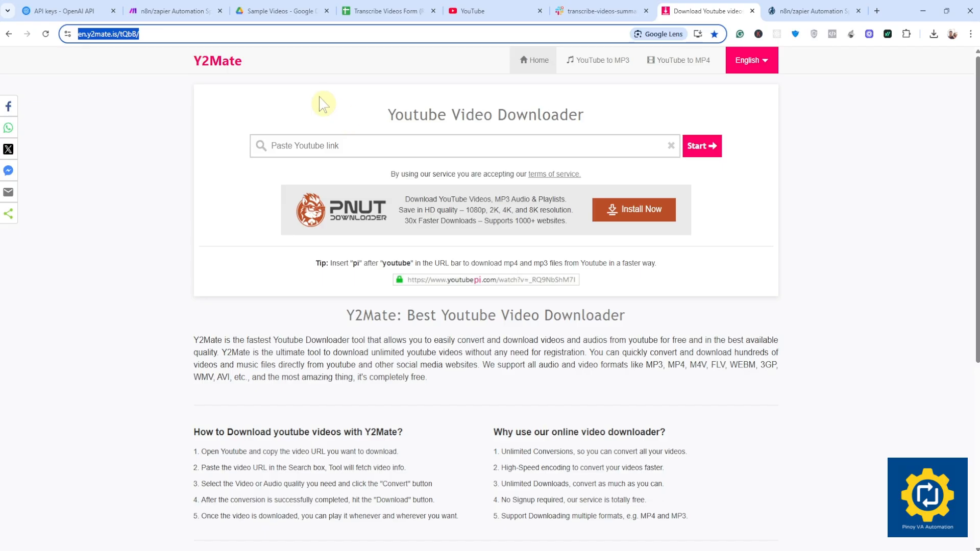
{"action": "left_click", "coordinate": [300, 130]}
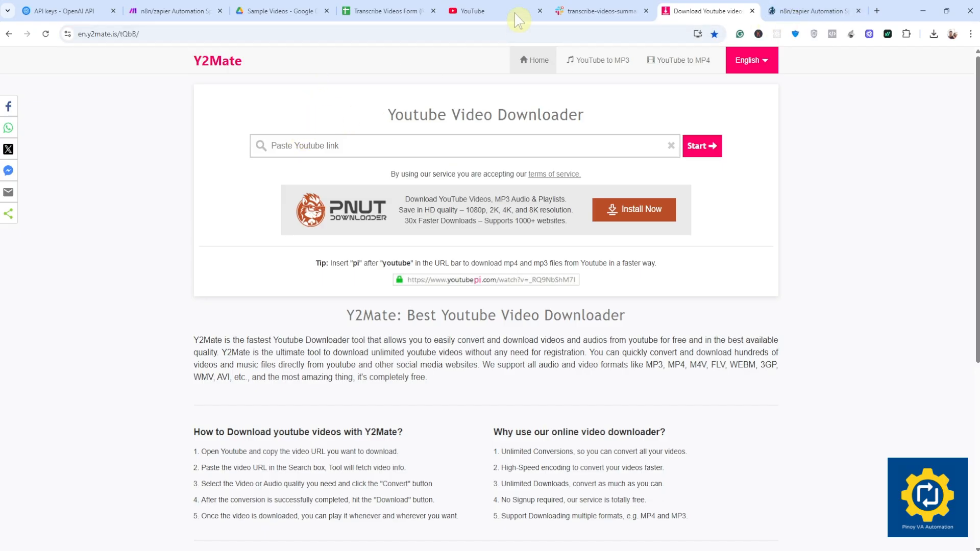
Switch to YouTube, search for "40 sec podcast" and browse the results for a short sample video
{"action": "left_click", "coordinate": [498, 12]}
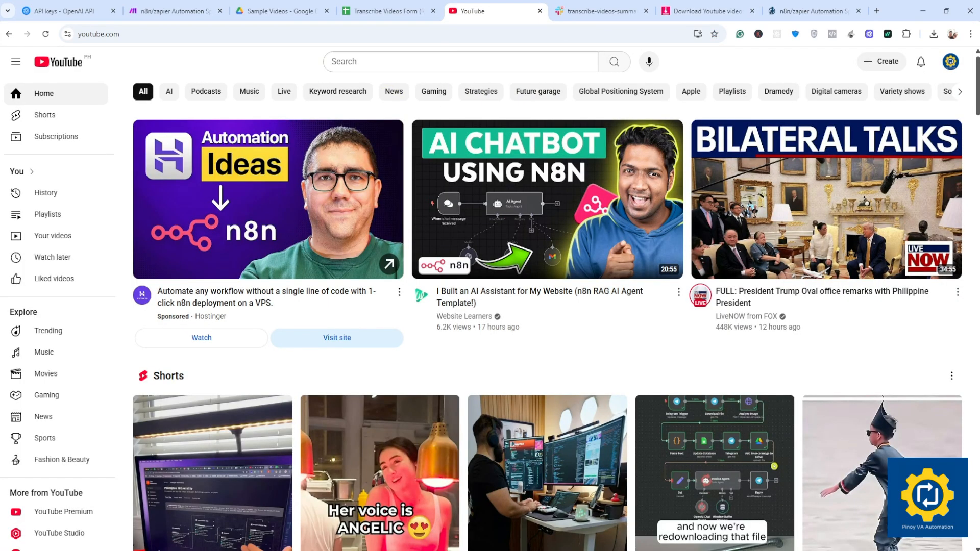
{"action": "left_click", "coordinate": [434, 62]}
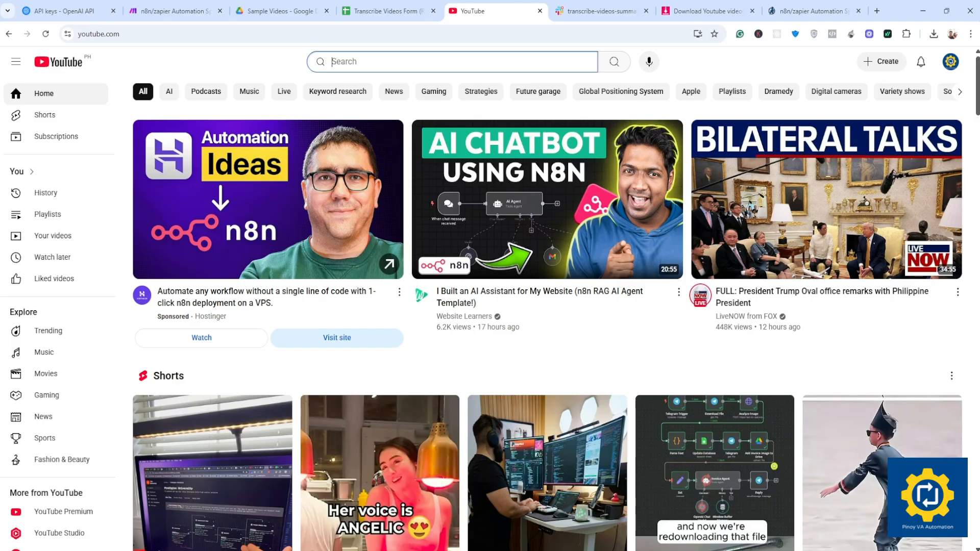
{"action": "type", "text": "40 "}
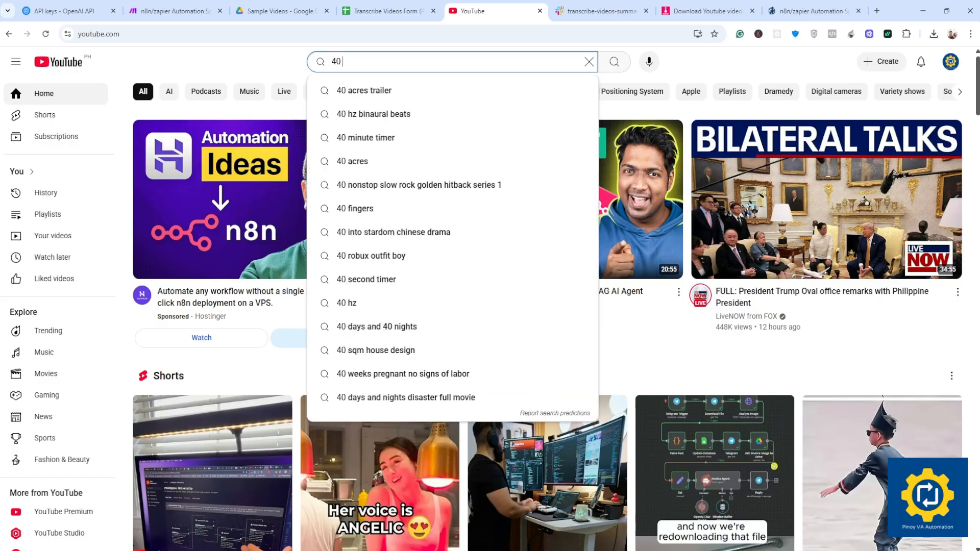
{"action": "type", "text": "sec po"}
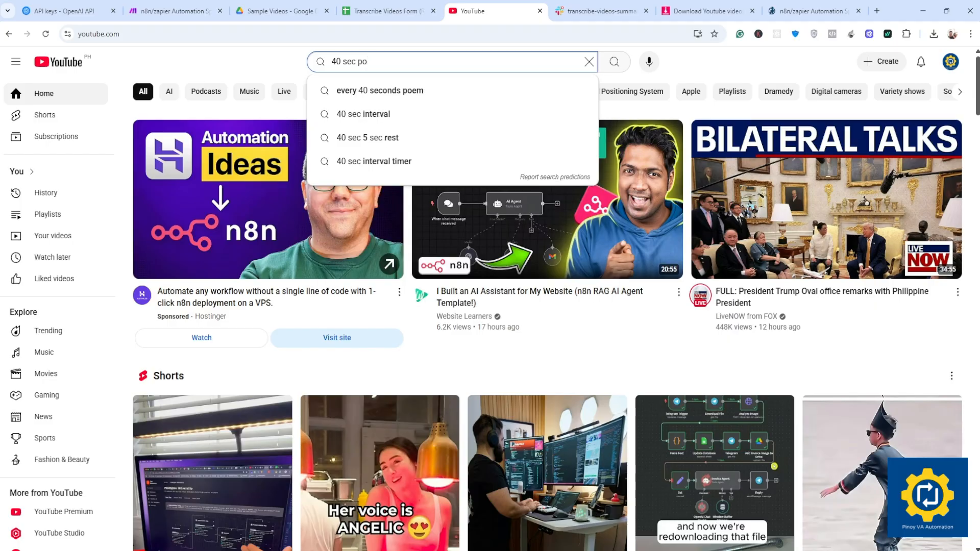
{"action": "type", "text": "dcast"}
{"action": "key", "text": "Return"}
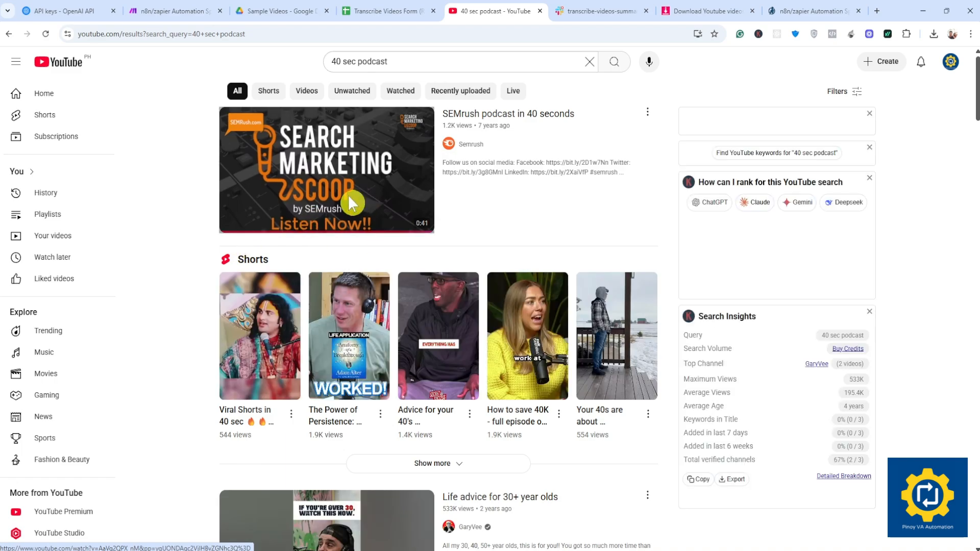
{"action": "scroll", "coordinate": [349, 204], "scroll_direction": "down", "scroll_amount": 8}
{"action": "scroll", "coordinate": [352, 203], "scroll_direction": "up", "scroll_amount": 3}
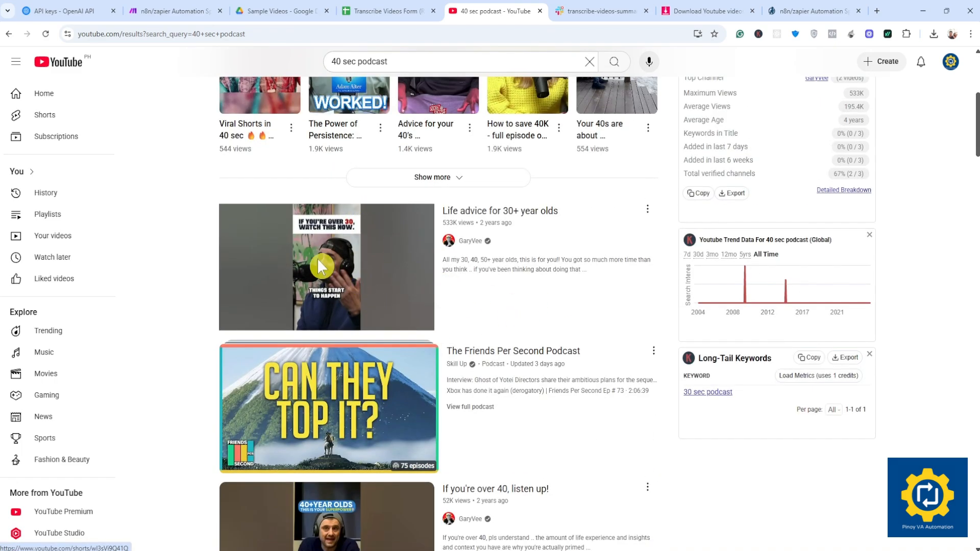
Preview the search results, open the "Life advice for 30+ year olds" short and copy its URL
{"action": "mouse_move", "coordinate": [364, 253]}
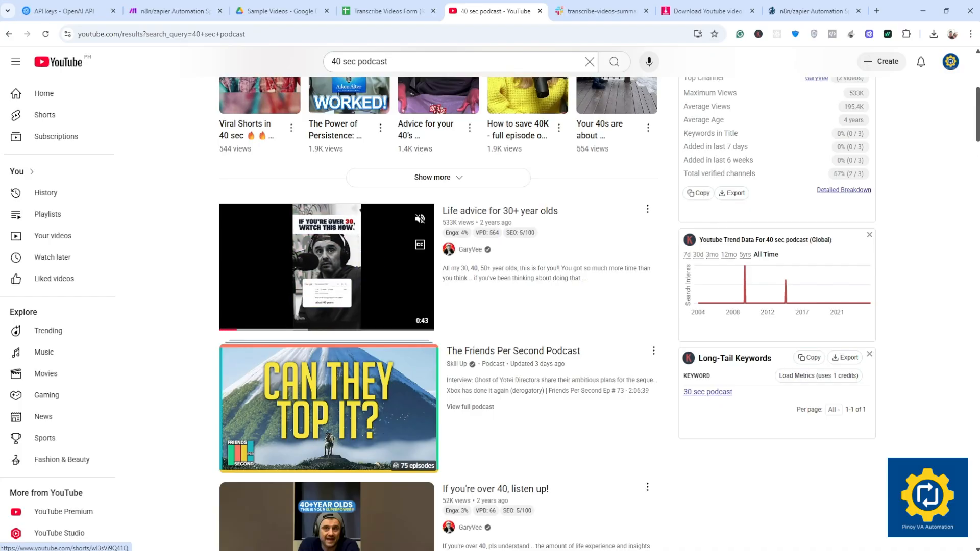
{"action": "scroll", "coordinate": [366, 254], "scroll_direction": "down", "scroll_amount": 3}
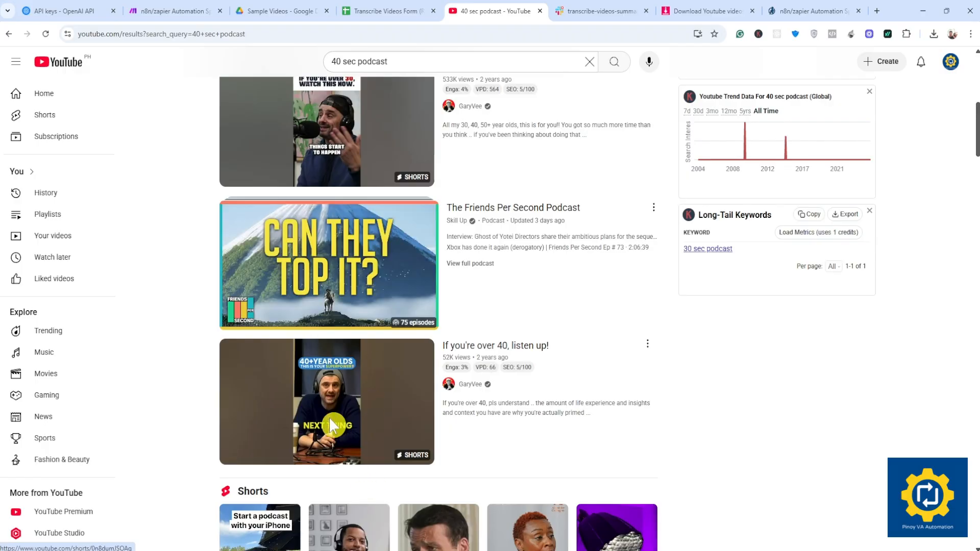
{"action": "mouse_move", "coordinate": [376, 407]}
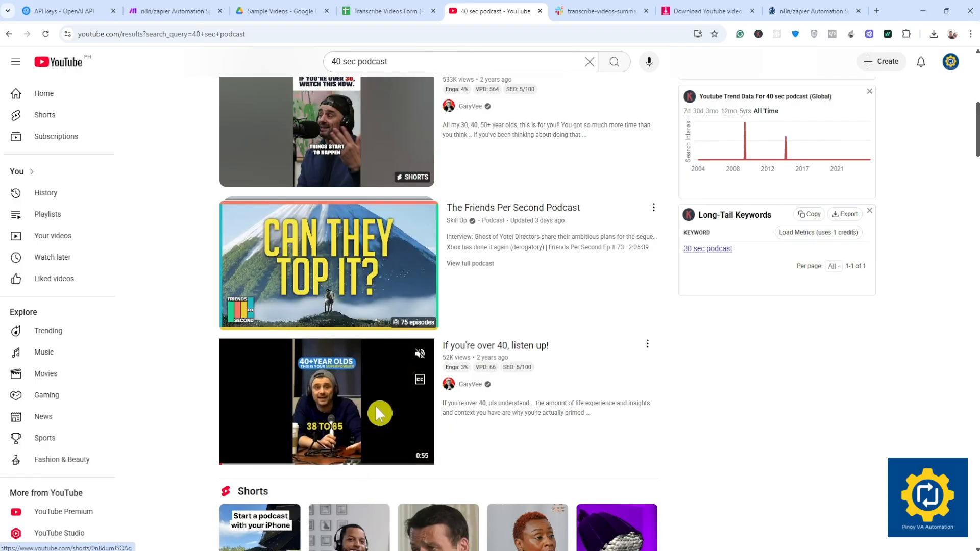
{"action": "scroll", "coordinate": [375, 405], "scroll_direction": "up", "scroll_amount": 3}
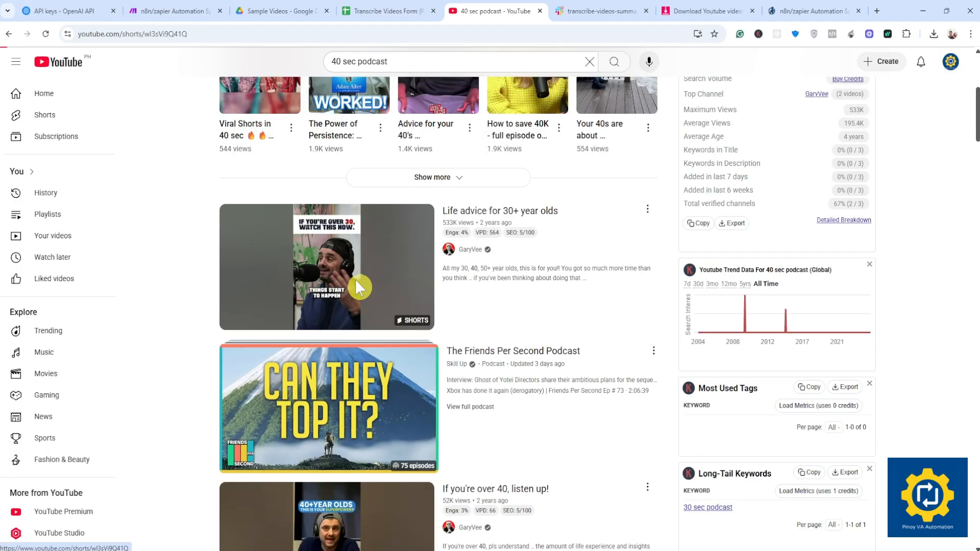
{"action": "left_click", "coordinate": [356, 280]}
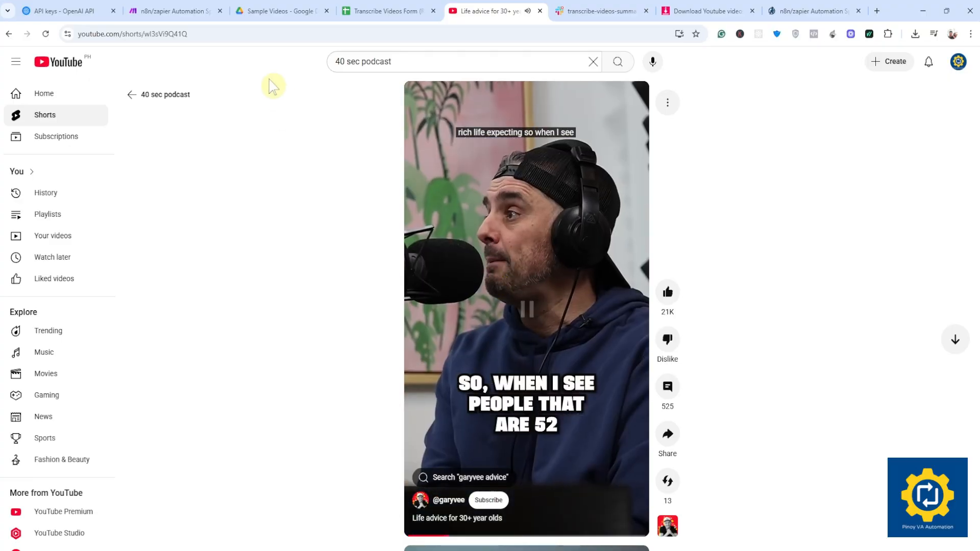
{"action": "left_click", "coordinate": [153, 34]}
{"action": "key", "text": "End"}
{"action": "key", "text": "ctrl+a"}
{"action": "key", "text": "ctrl+c"}
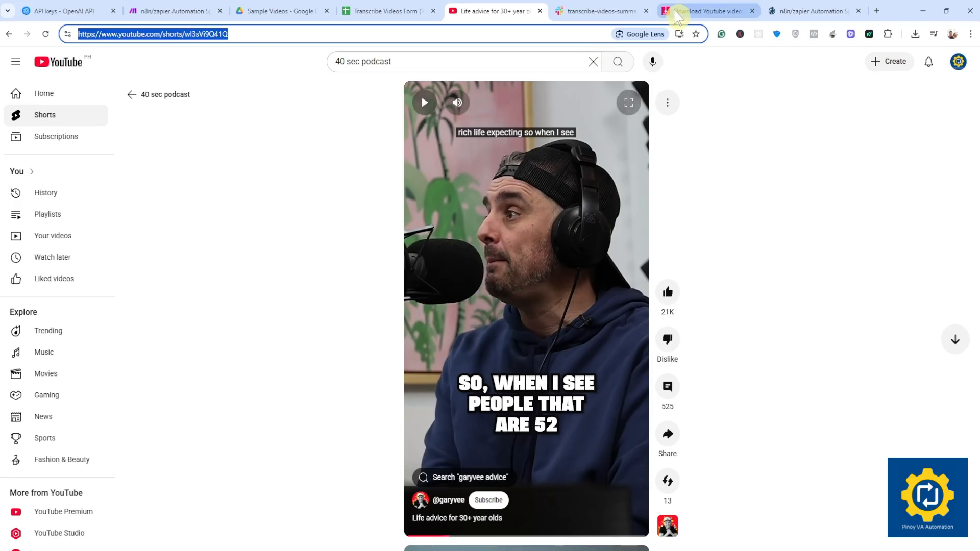
Switch to Y2Mate, submit the copied YouTube link, convert the video to mp3 and download the audio file
{"action": "left_click", "coordinate": [704, 11]}
{"action": "left_click", "coordinate": [465, 146]}
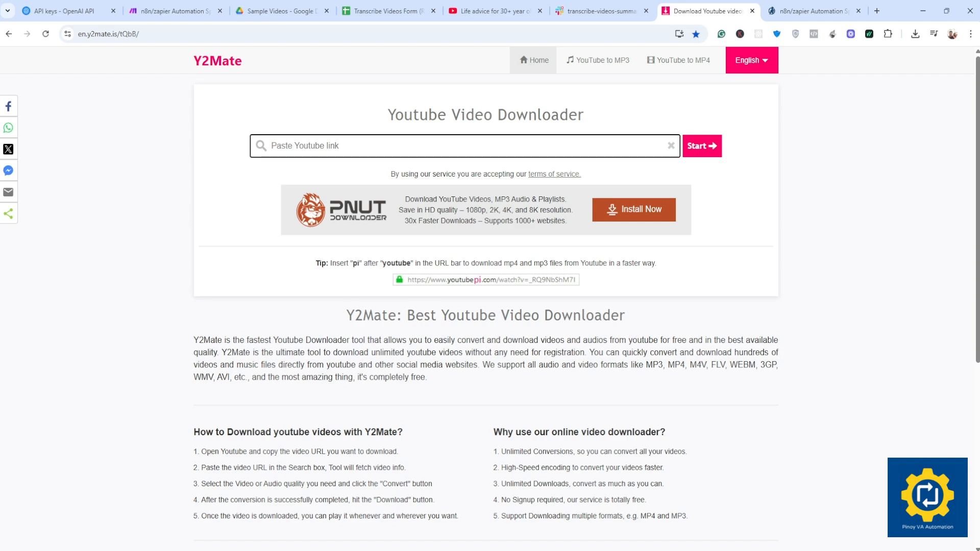
{"action": "key", "text": "ctrl+v"}
{"action": "left_click", "coordinate": [702, 146]}
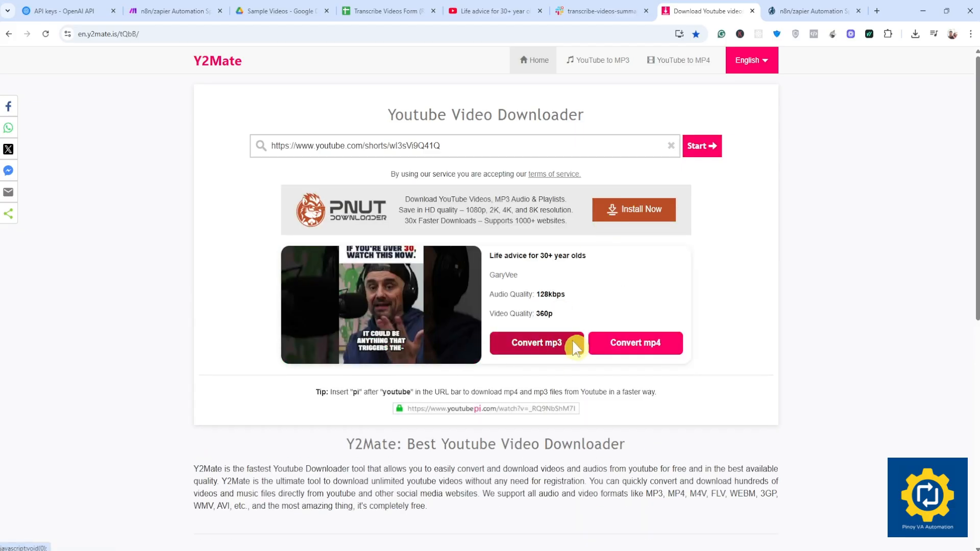
{"action": "left_click", "coordinate": [535, 345]}
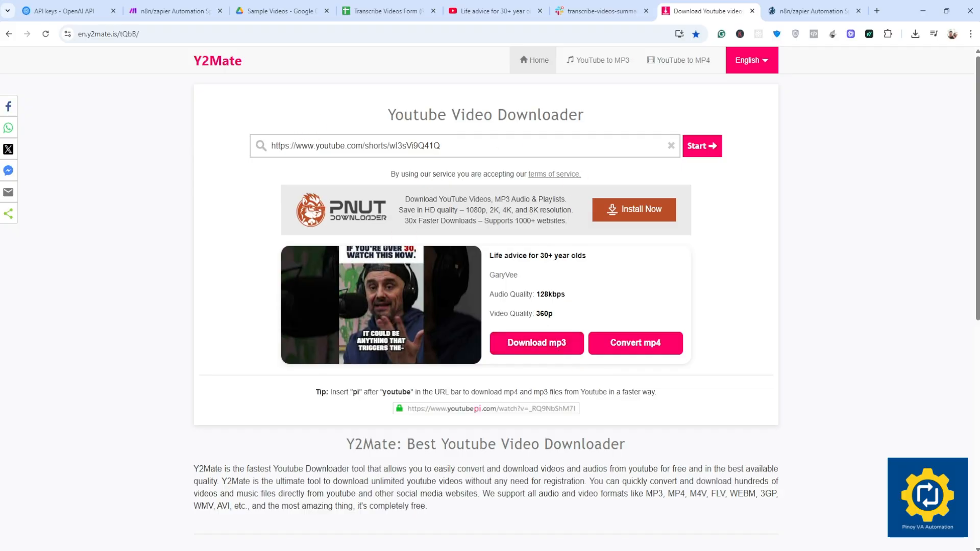
{"action": "left_click", "coordinate": [536, 344]}
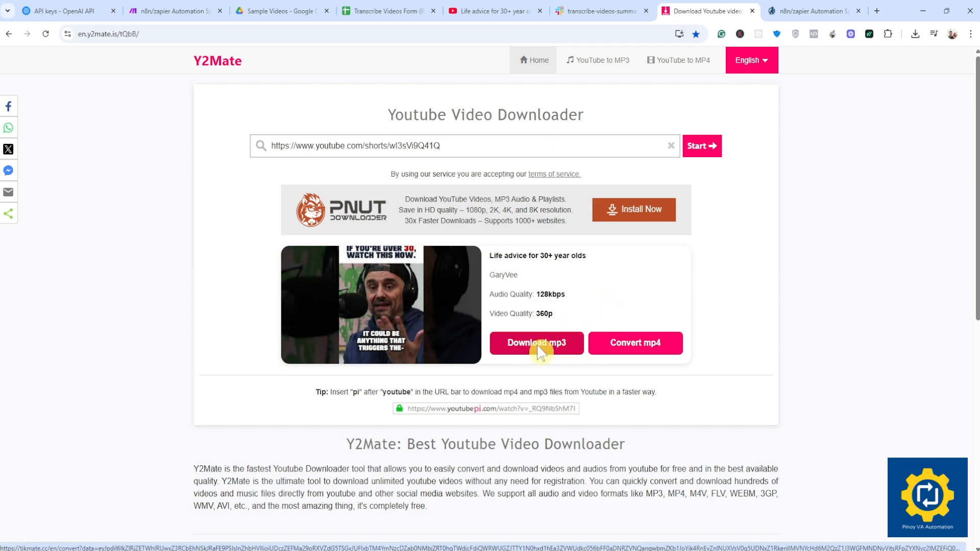
{"action": "left_click", "coordinate": [536, 343]}
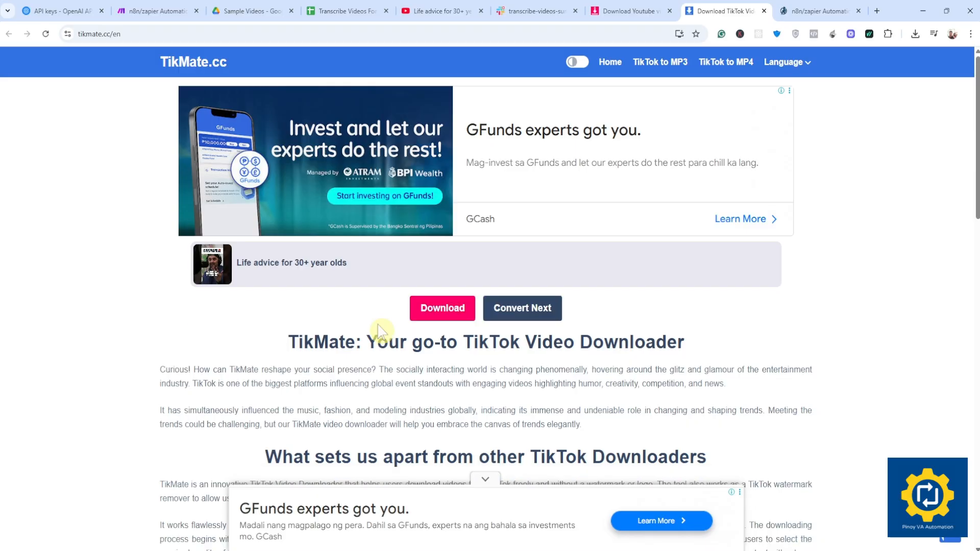
{"action": "left_click", "coordinate": [446, 316]}
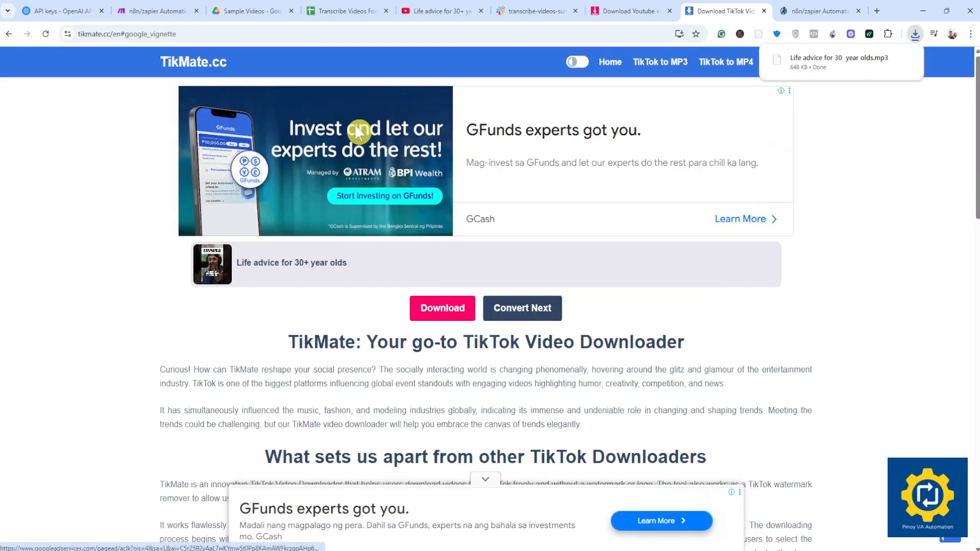
Switch to the Sample Videos folder in Google Drive and upload "Life advice for 30 year olds.mp3" from Downloads
{"action": "left_click", "coordinate": [251, 19]}
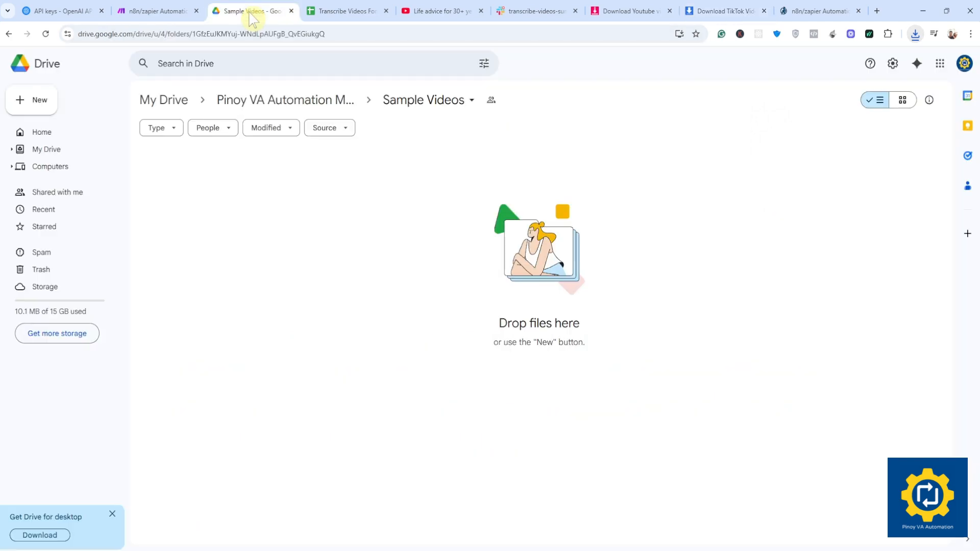
{"action": "left_click", "coordinate": [38, 101]}
{"action": "left_click", "coordinate": [46, 123]}
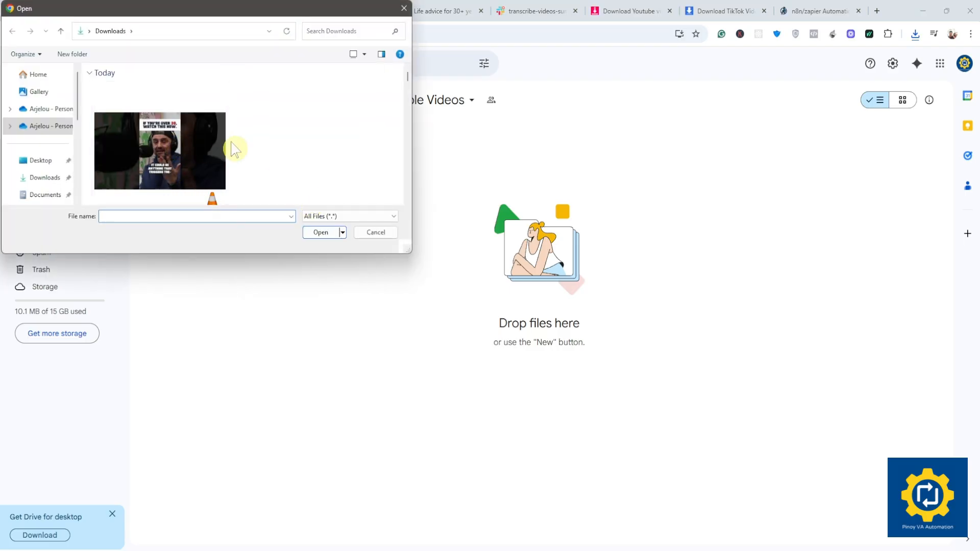
{"action": "scroll", "coordinate": [171, 140], "scroll_direction": "down", "scroll_amount": 1}
{"action": "left_click", "coordinate": [185, 139]}
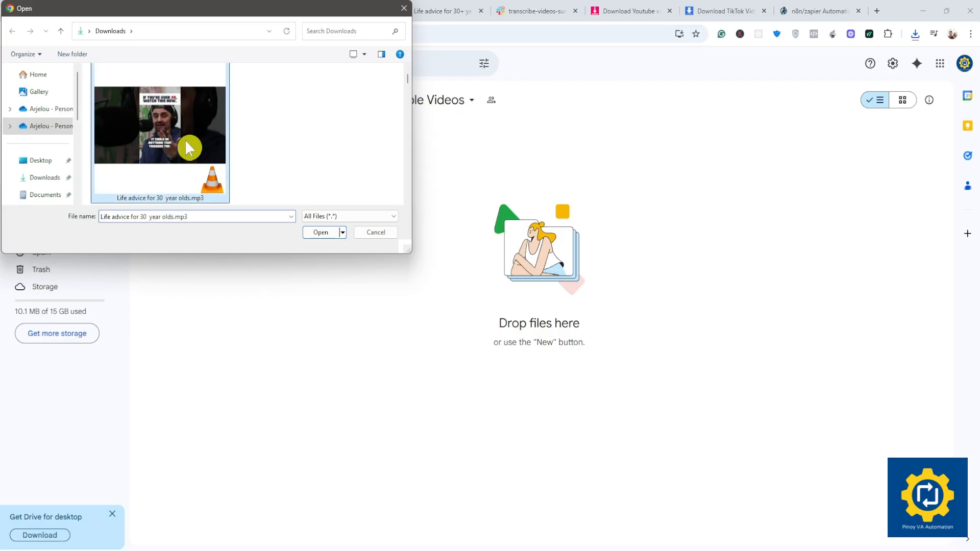
{"action": "left_click", "coordinate": [321, 233]}
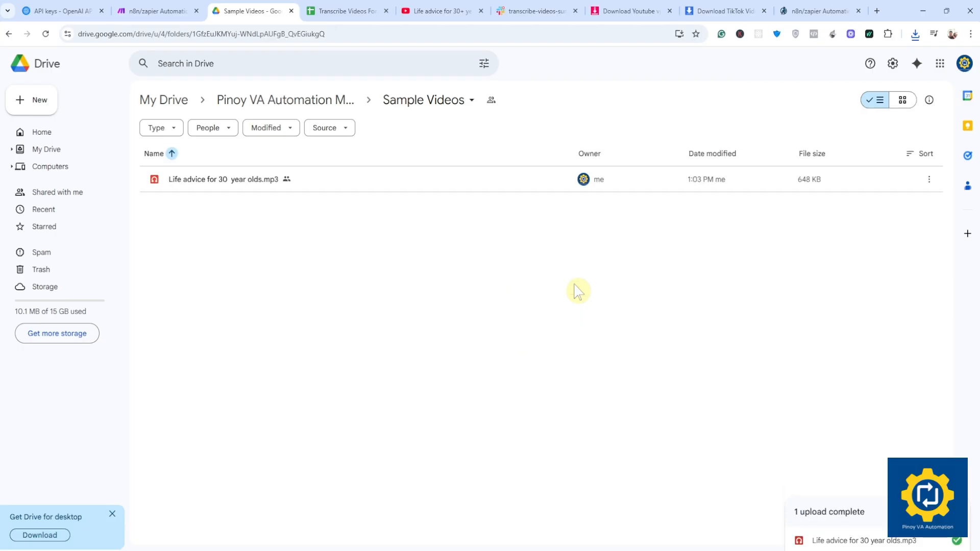
Open the sharing settings of the uploaded mp3 and copy its share link
{"action": "left_click", "coordinate": [929, 179]}
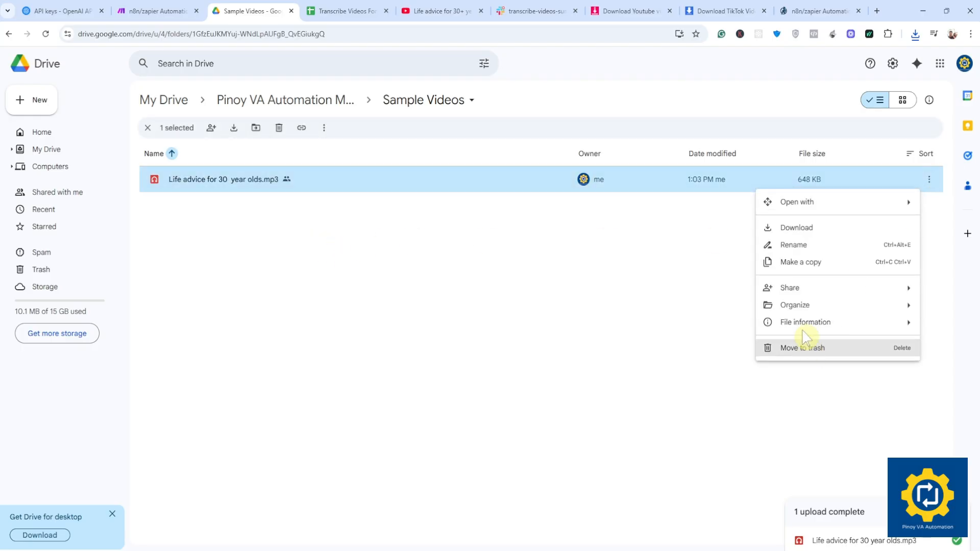
{"action": "mouse_move", "coordinate": [797, 292]}
{"action": "left_click", "coordinate": [652, 292]}
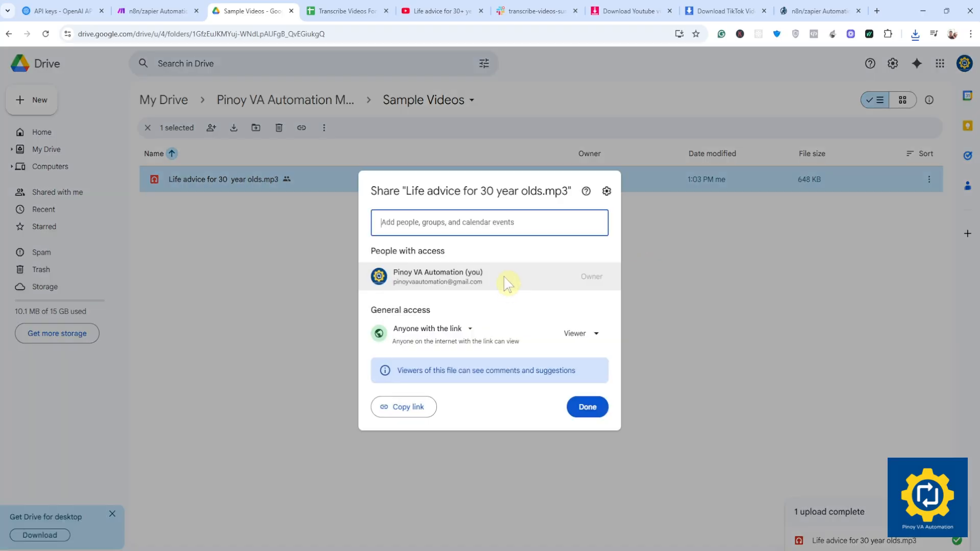
{"action": "left_click", "coordinate": [405, 406]}
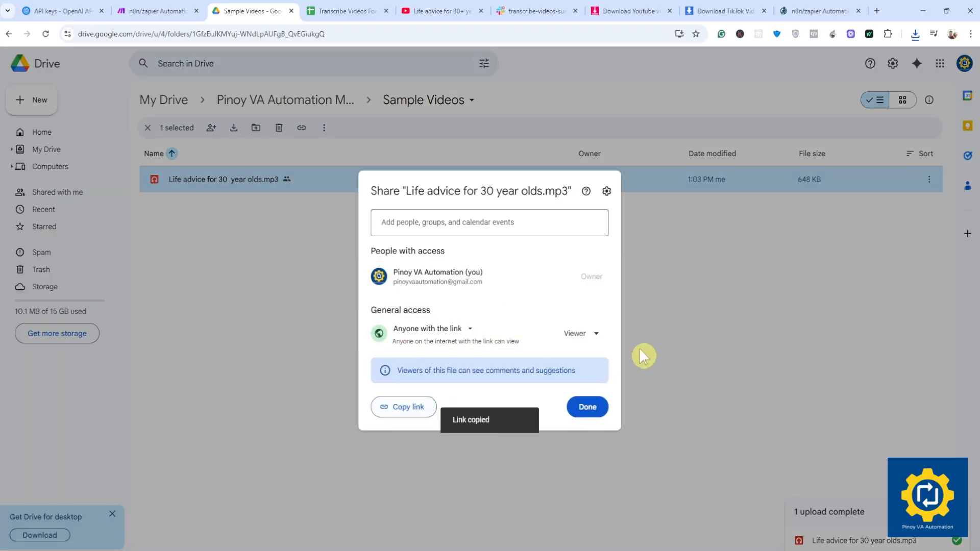
{"action": "left_click", "coordinate": [588, 408]}
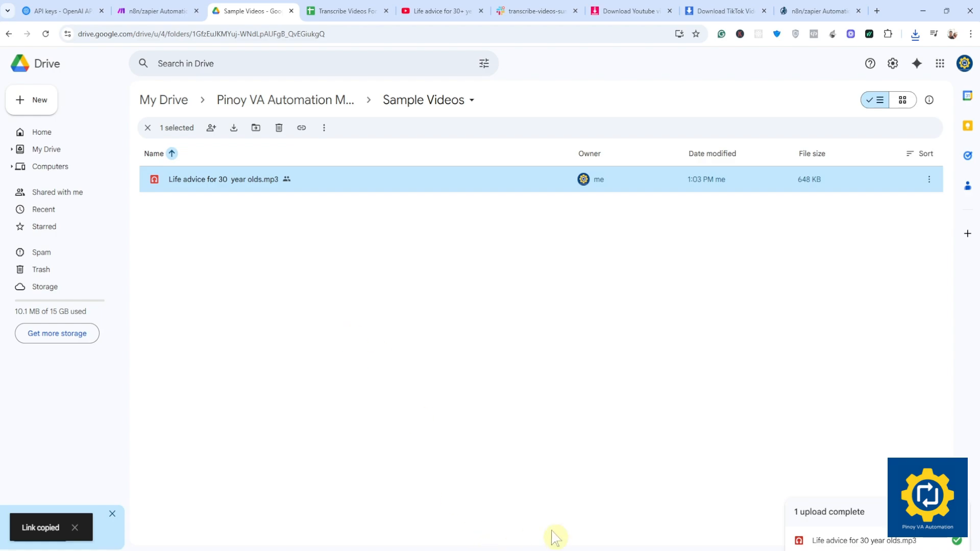
Paste the Drive direct-download URL template and the mp3's share link into separate new browser tabs, and copy the share link's file ID
{"action": "mouse_move", "coordinate": [603, 550]}
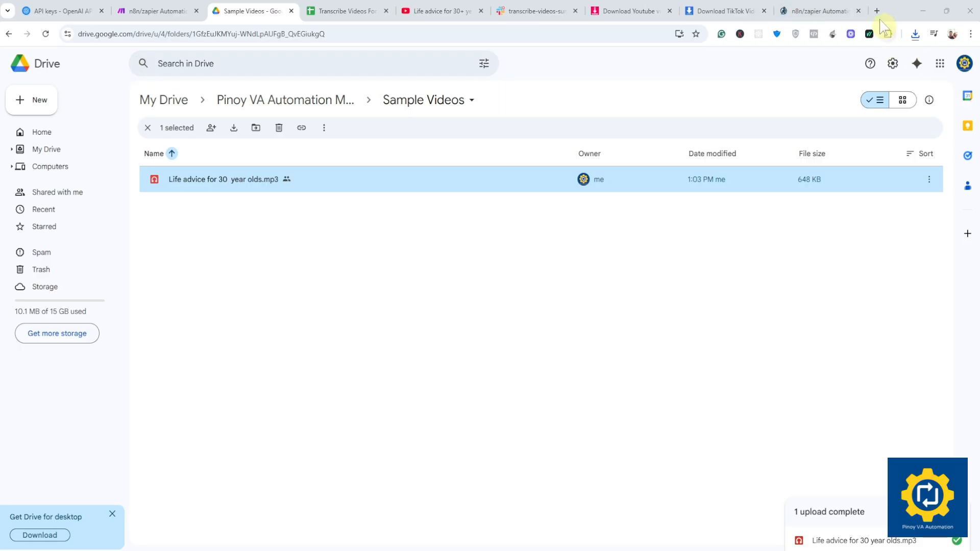
{"action": "key", "text": "ctrl+t"}
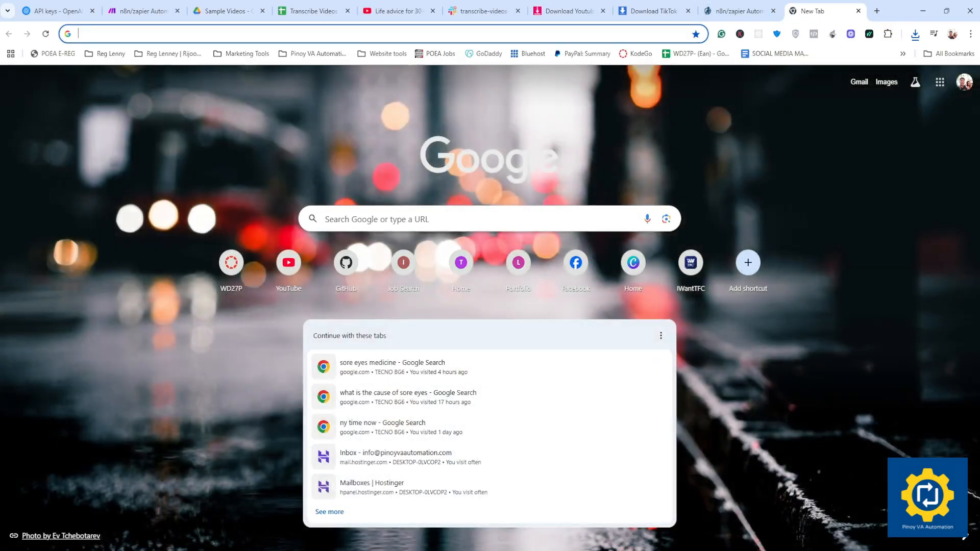
{"action": "key", "text": "ctrl+v"}
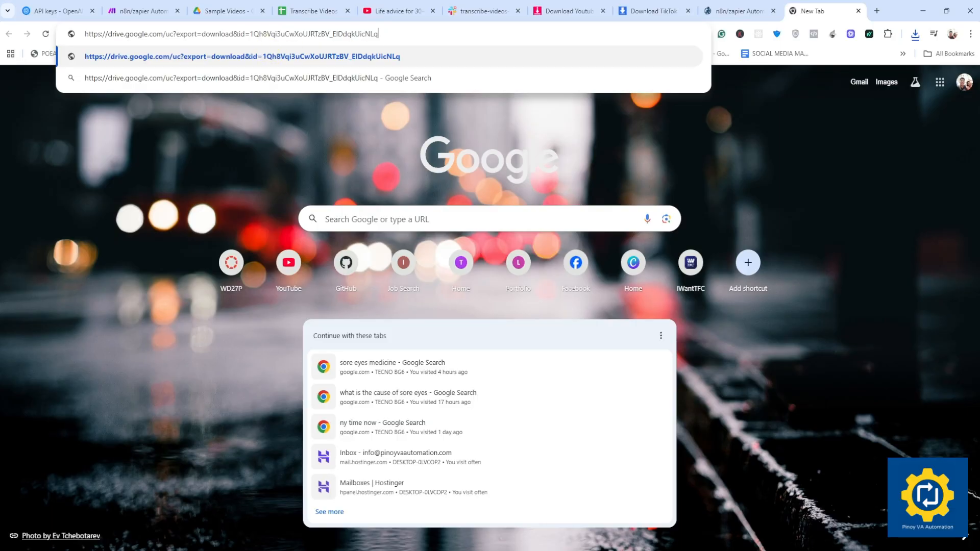
{"action": "left_click_drag", "start_coordinate": [254, 34], "coordinate": [379, 34]}
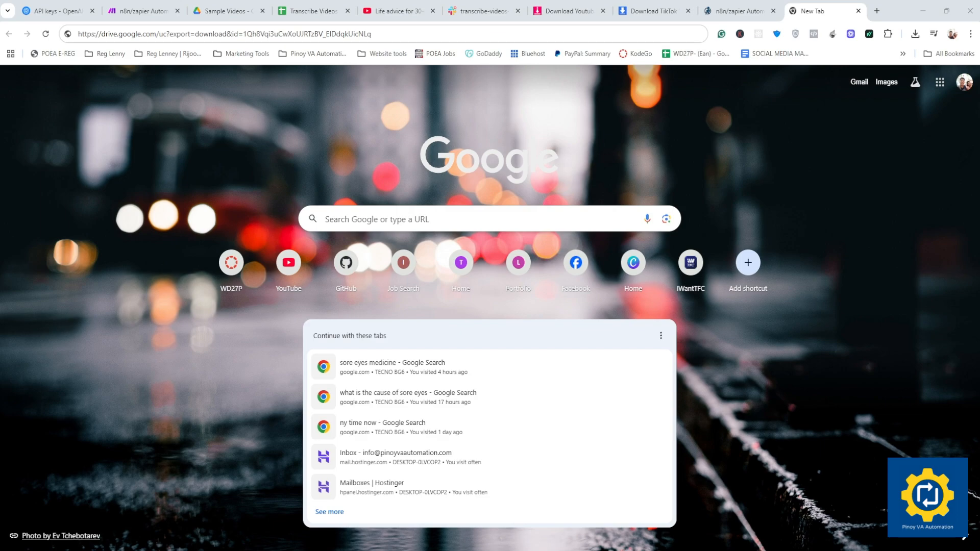
{"action": "left_click", "coordinate": [877, 11]}
{"action": "key", "text": "ctrl+v"}
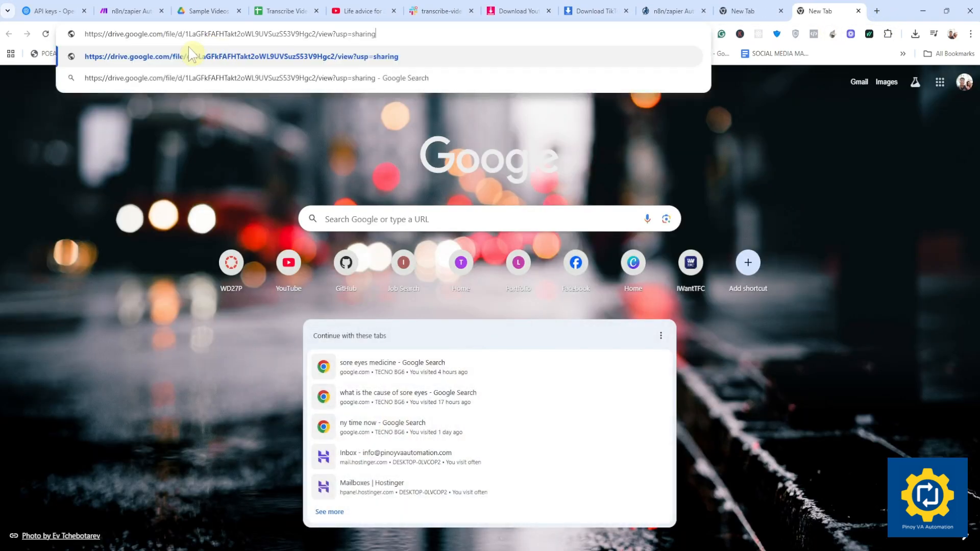
{"action": "left_click_drag", "start_coordinate": [185, 34], "coordinate": [323, 34]}
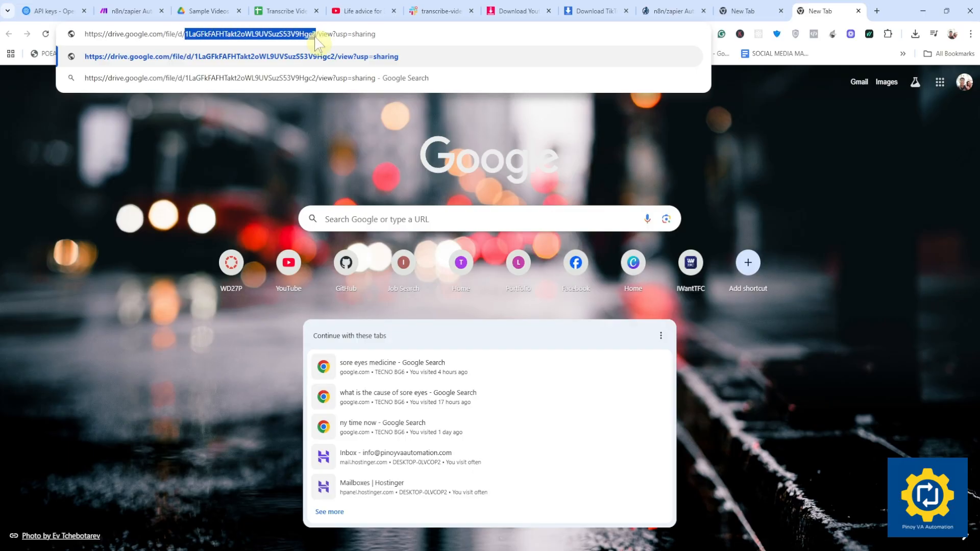
{"action": "left_click", "coordinate": [741, 11]}
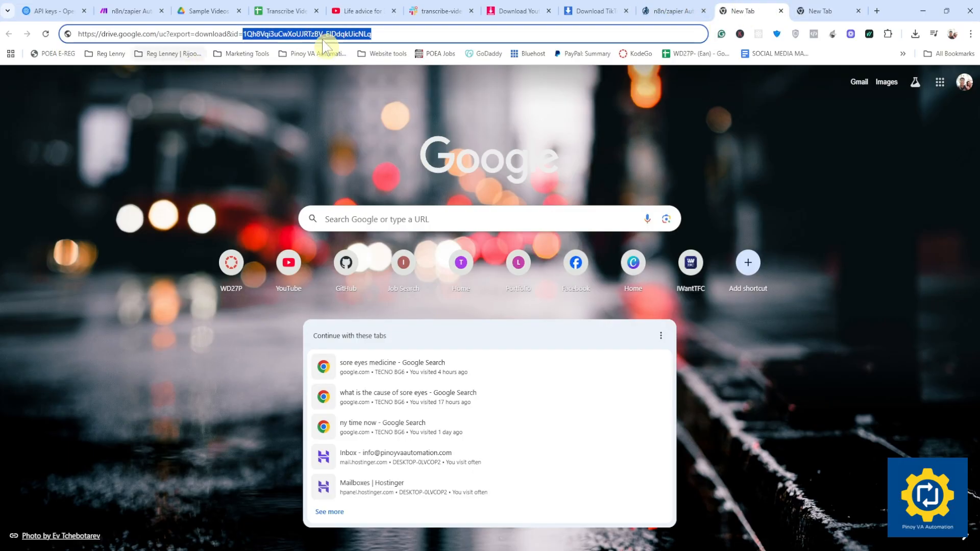
{"action": "left_click", "coordinate": [315, 33]}
{"action": "double_click", "coordinate": [314, 34]}
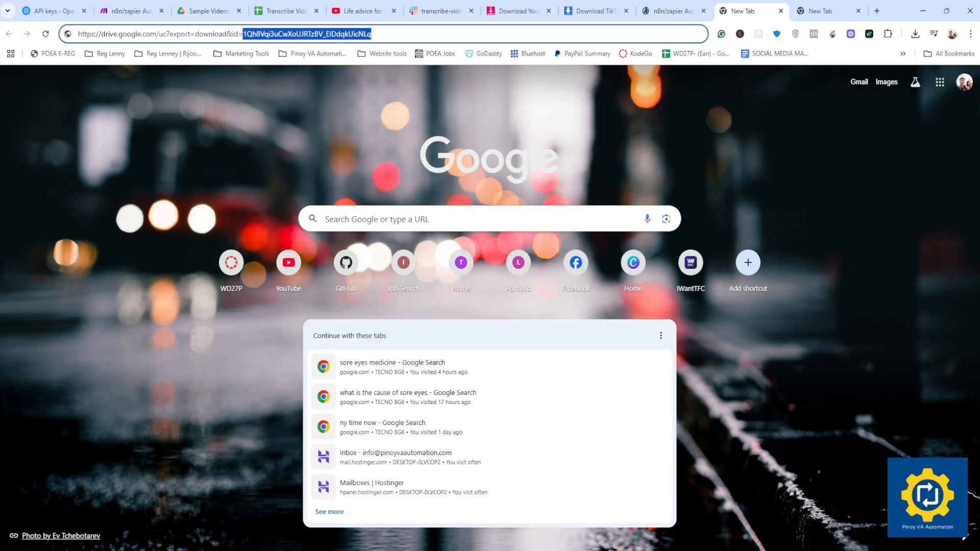
{"action": "key", "text": "BackSpace"}
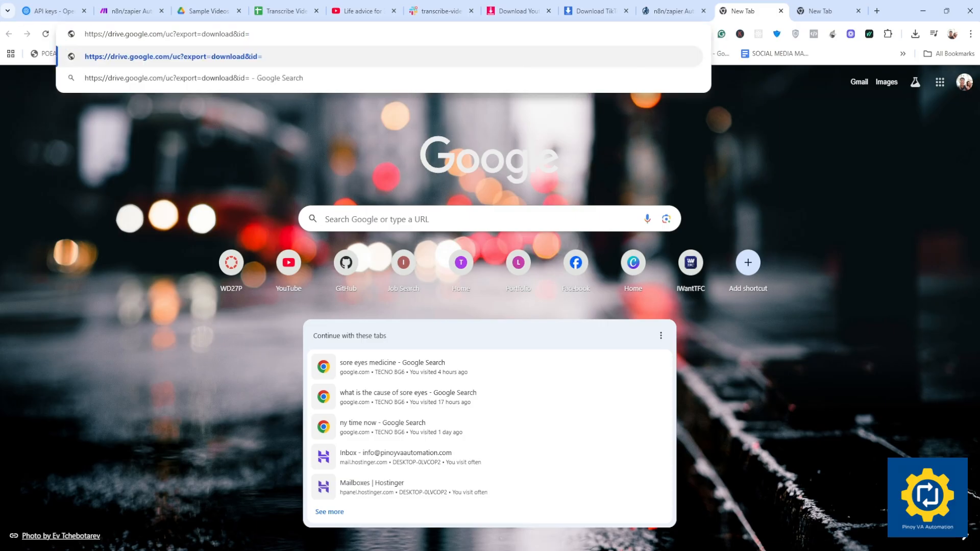
{"action": "key", "text": "ctrl+v"}
{"action": "key", "text": "ctrl+a"}
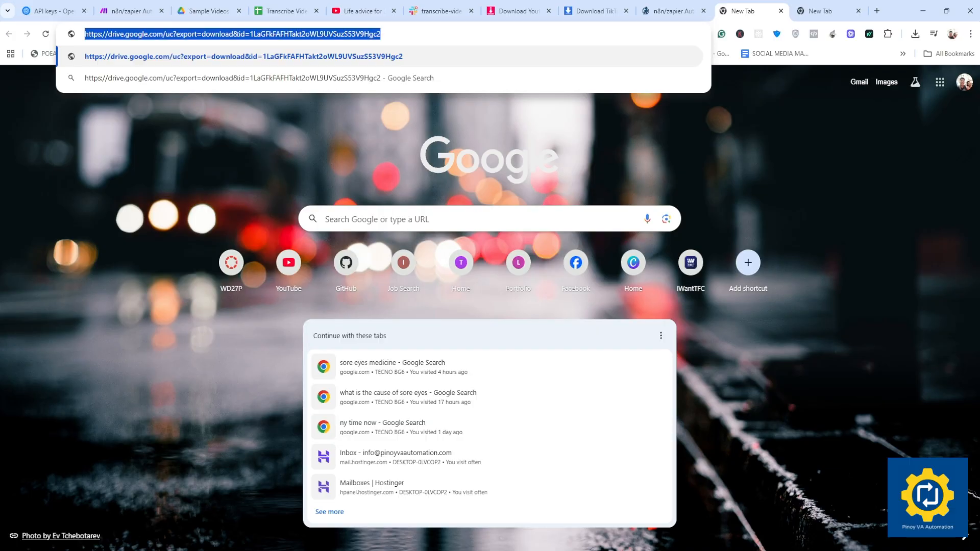
Switch to the Transcribe Videos Form (Responses) sheet and paste the direct-download link into Video link cell C2
{"action": "left_click", "coordinate": [285, 11]}
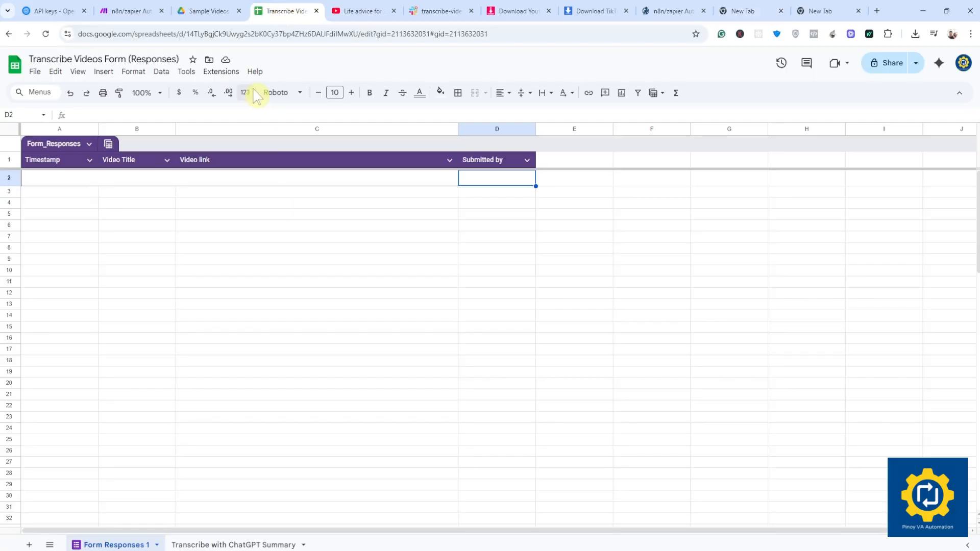
{"action": "left_click", "coordinate": [202, 179]}
{"action": "left_click", "coordinate": [70, 115]}
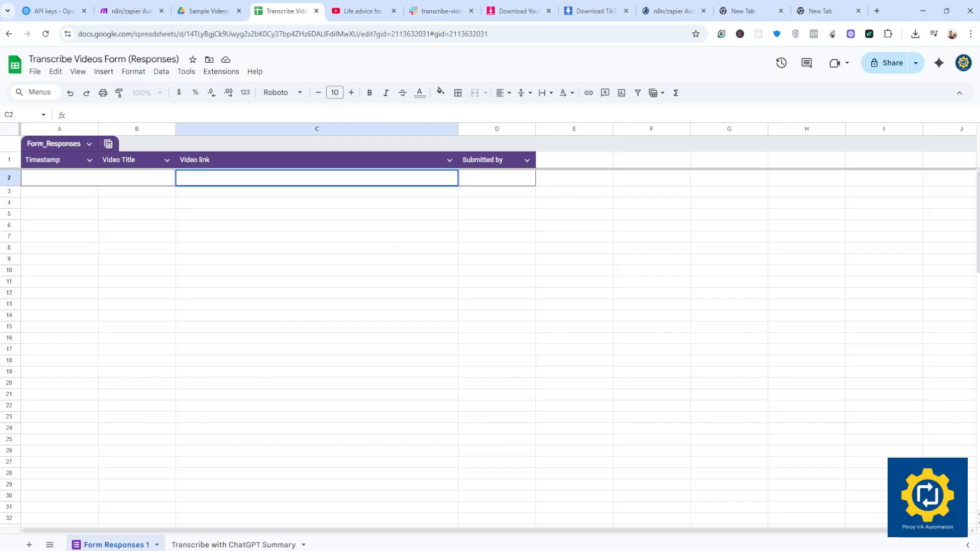
{"action": "key", "text": "ctrl+v"}
{"action": "left_click", "coordinate": [316, 281]}
{"action": "left_click", "coordinate": [486, 179]}
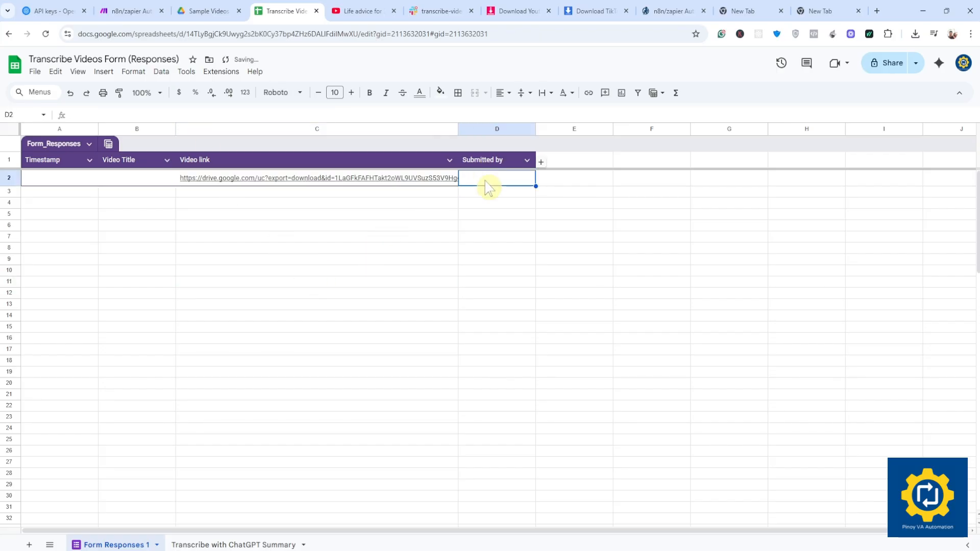
Copy the "40 sec podcast" search text from YouTube and paste it into Video Title cell B2 of the responses sheet
{"action": "left_click", "coordinate": [360, 11]}
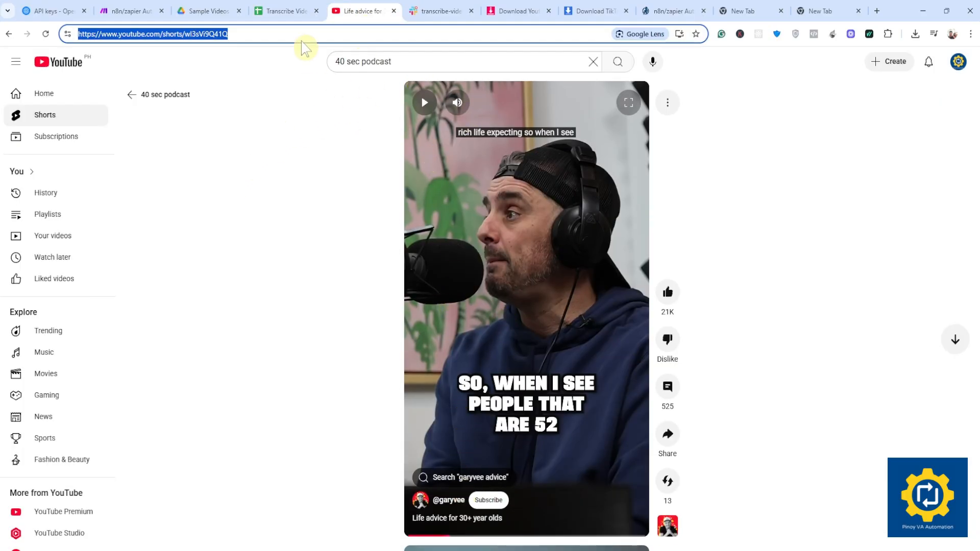
{"action": "left_click", "coordinate": [408, 62]}
{"action": "key", "text": "ctrl+a"}
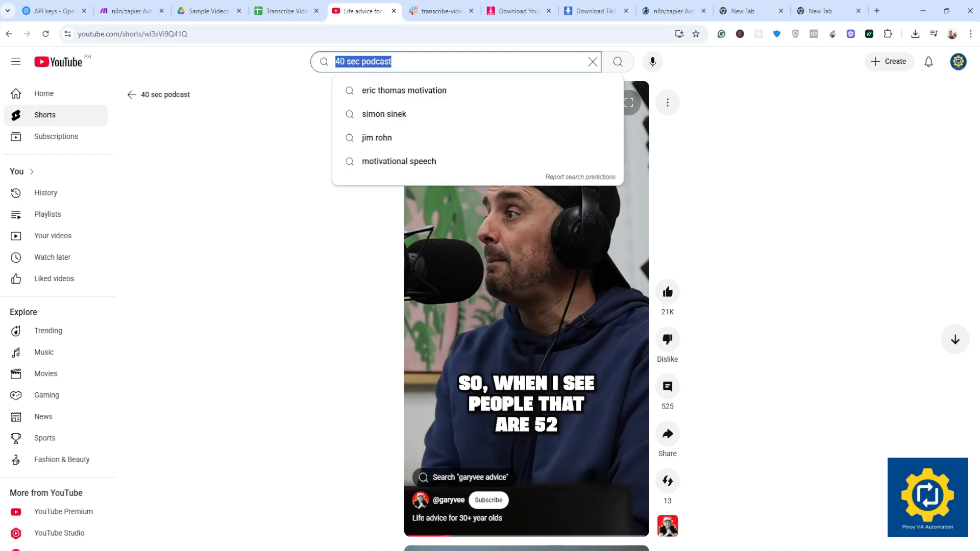
{"action": "left_click", "coordinate": [285, 10]}
{"action": "left_click", "coordinate": [121, 179]}
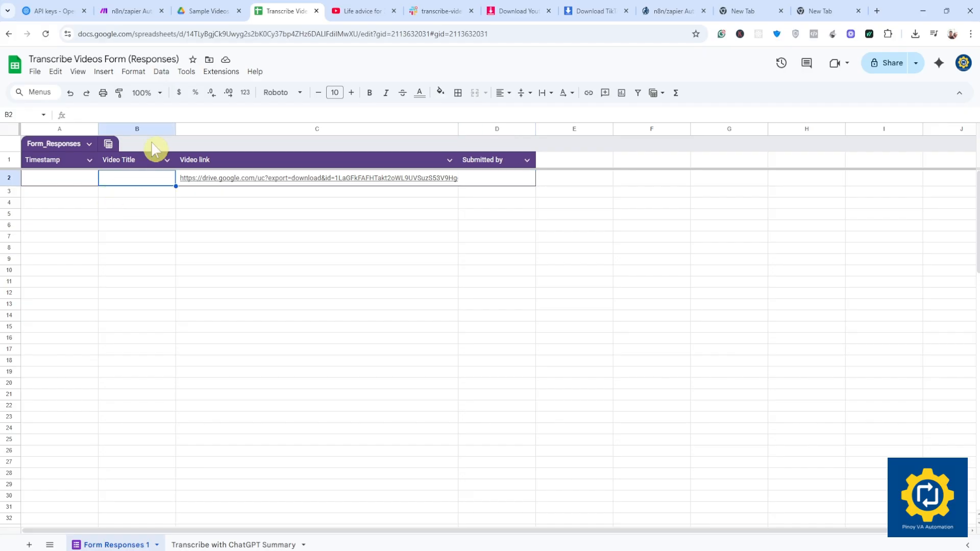
{"action": "left_click", "coordinate": [192, 118]}
{"action": "key", "text": "ctrl+v"}
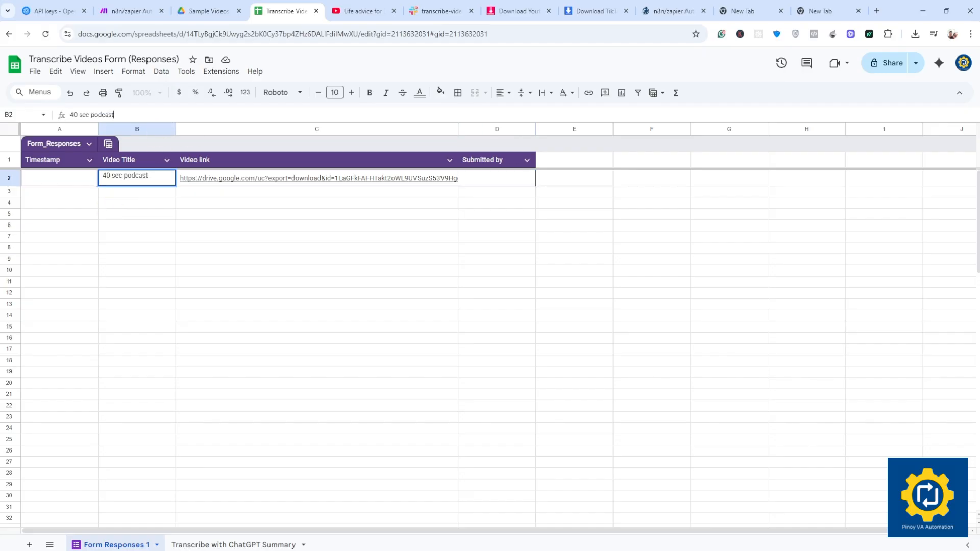
Enter "PINOY VA" as the submitter in cell D2 of the Form Responses 1 sheet
{"action": "left_click", "coordinate": [507, 181]}
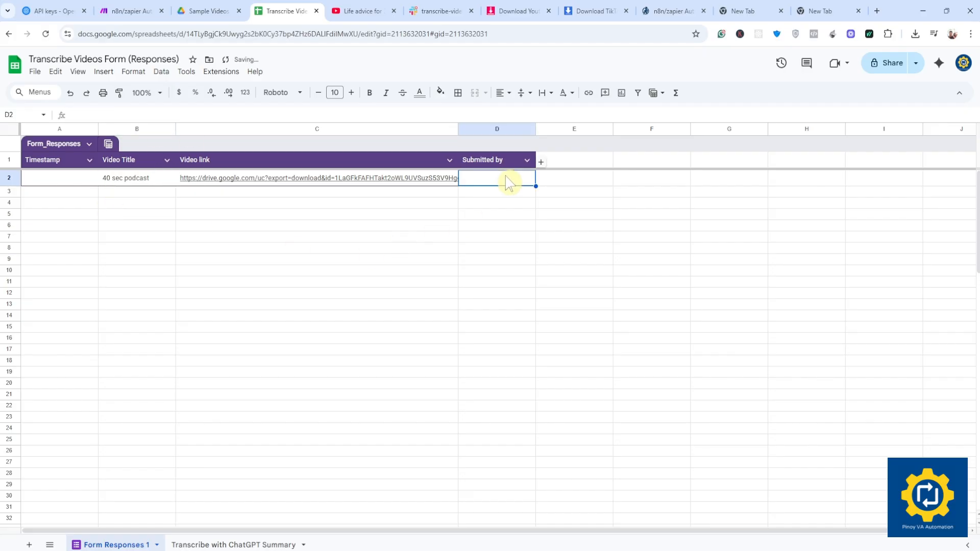
{"action": "type", "text": "PINOY"}
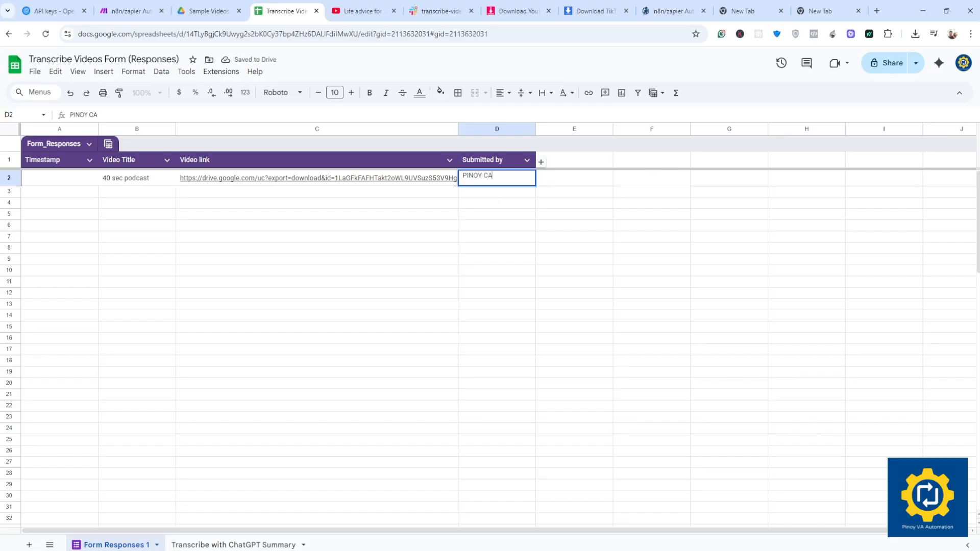
{"action": "type", "text": " VA"}
{"action": "left_click", "coordinate": [489, 203]}
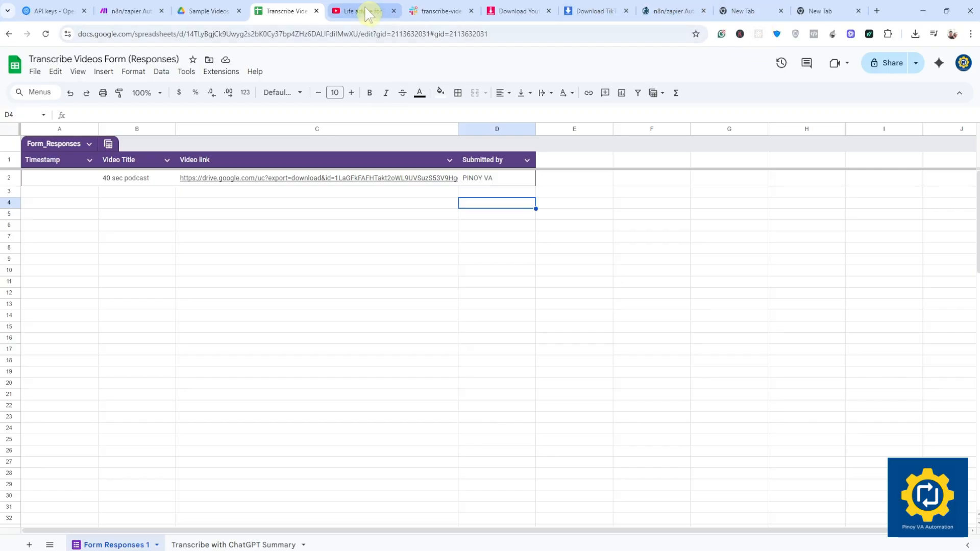
Switch to the Make scenario and set the Google Sheets Watch New Rows trigger to start from All rows
{"action": "left_click", "coordinate": [132, 12]}
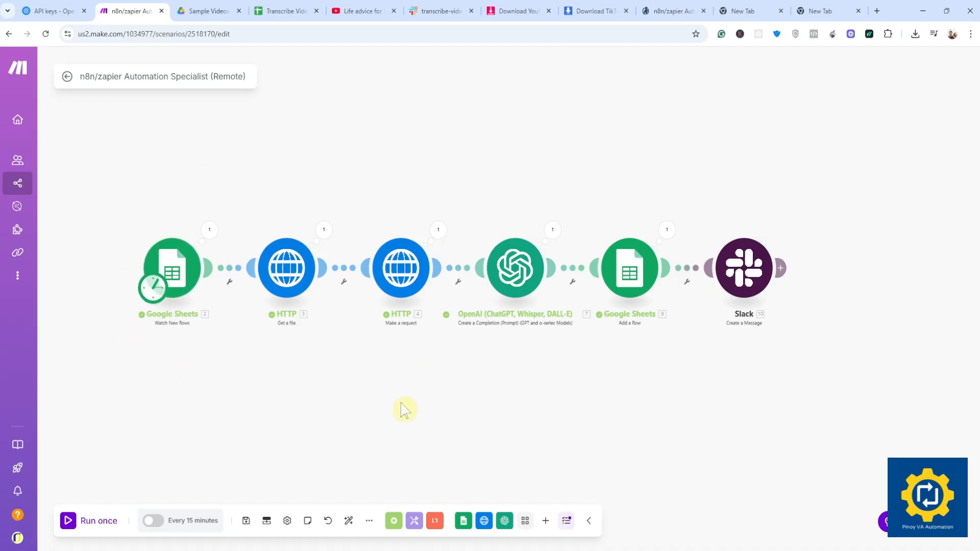
{"action": "right_click", "coordinate": [178, 272]}
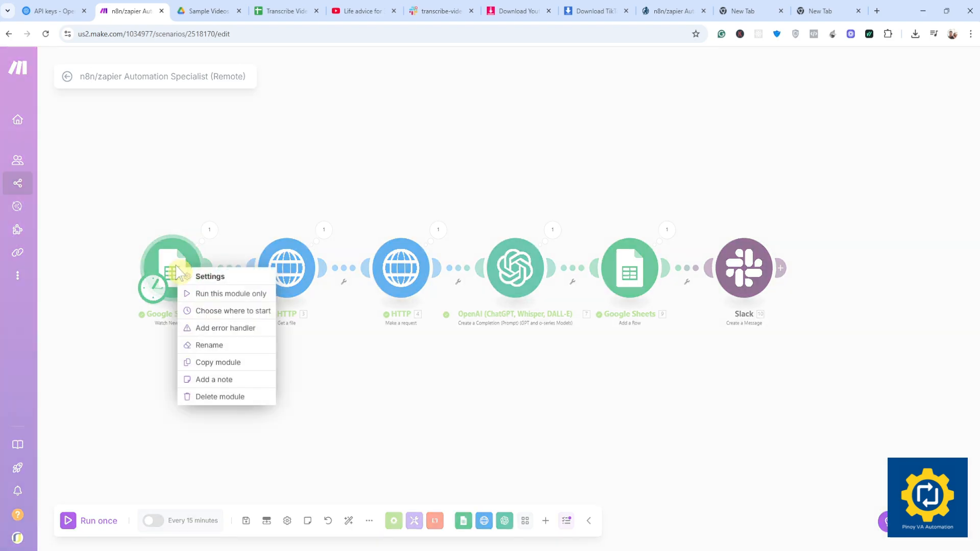
{"action": "left_click", "coordinate": [207, 311]}
{"action": "left_click", "coordinate": [226, 293]}
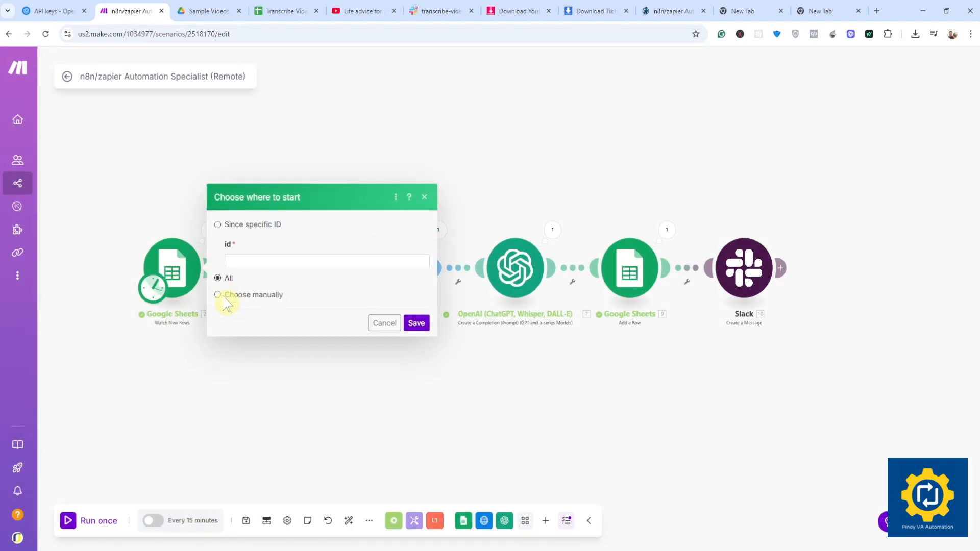
{"action": "left_click", "coordinate": [417, 289]}
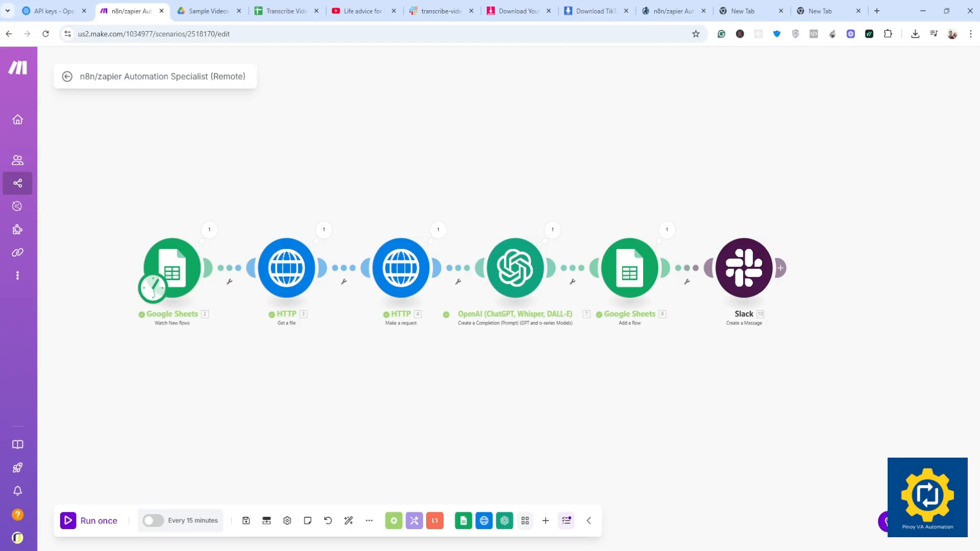
Run the scenario once and bring the whole module chain through to Slack into view
{"action": "left_click", "coordinate": [96, 529]}
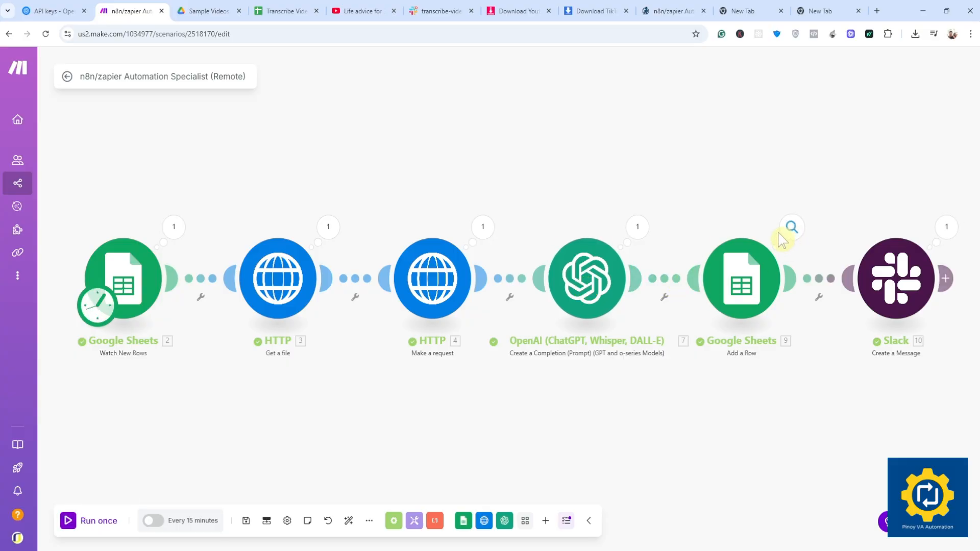
{"action": "left_click_drag", "start_coordinate": [753, 218], "coordinate": [634, 212]}
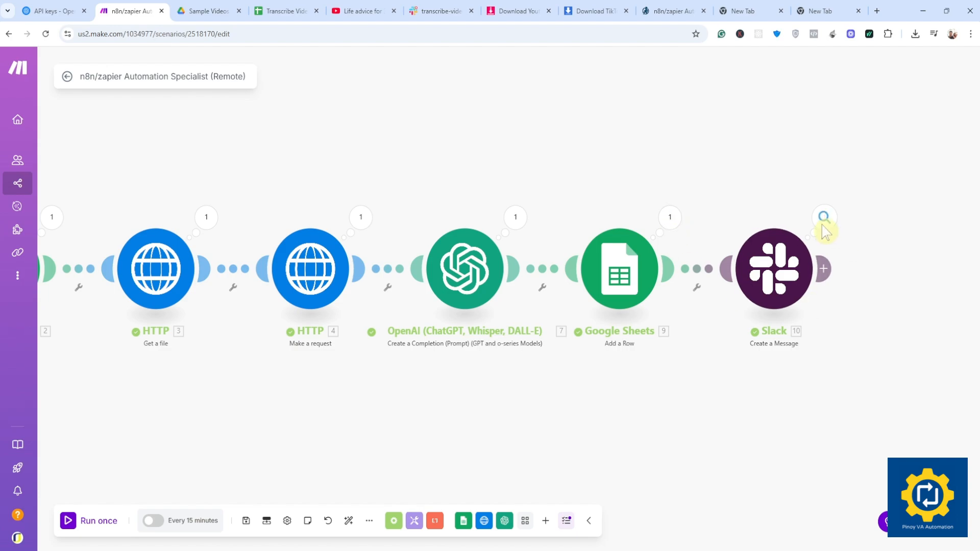
{"action": "scroll", "coordinate": [431, 377], "scroll_direction": "down", "scroll_amount": 2}
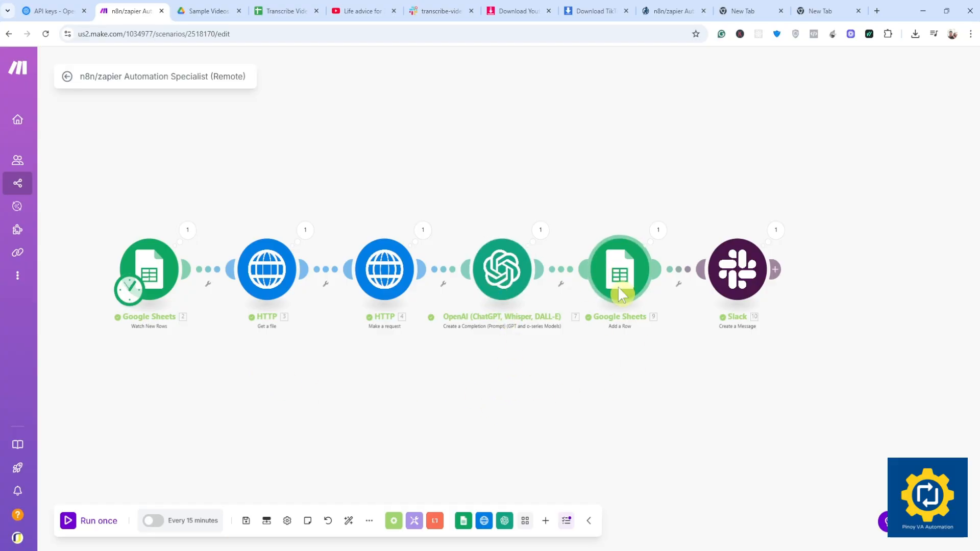
Examine the logged Whisper text and ChatGPT summary in the Transcribe with ChatGPT Summary sheet
{"action": "left_click", "coordinate": [292, 16]}
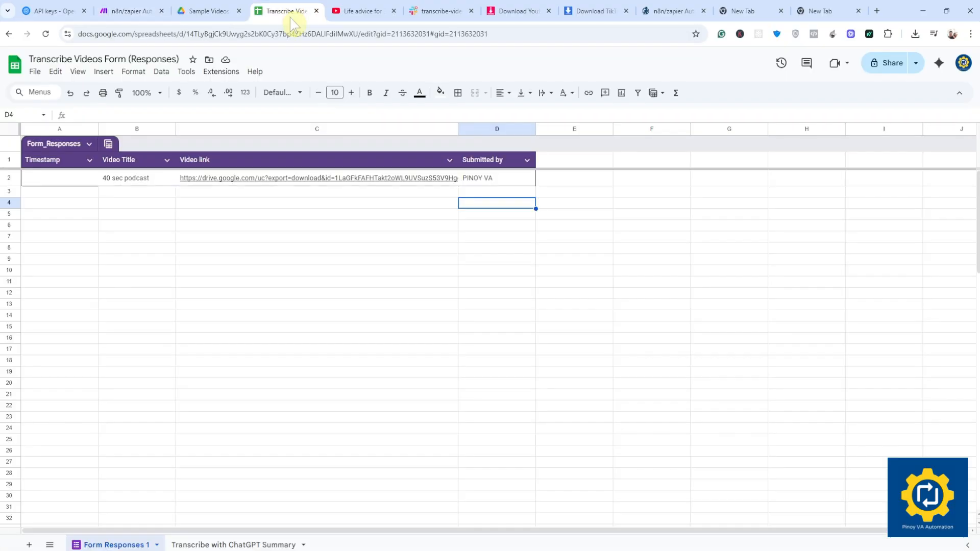
{"action": "left_click", "coordinate": [228, 194]}
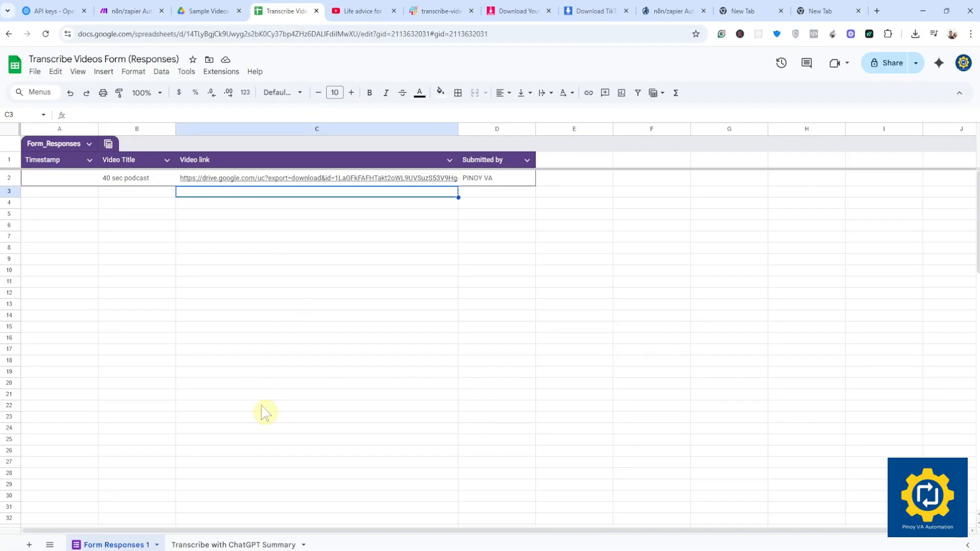
{"action": "left_click", "coordinate": [208, 545]}
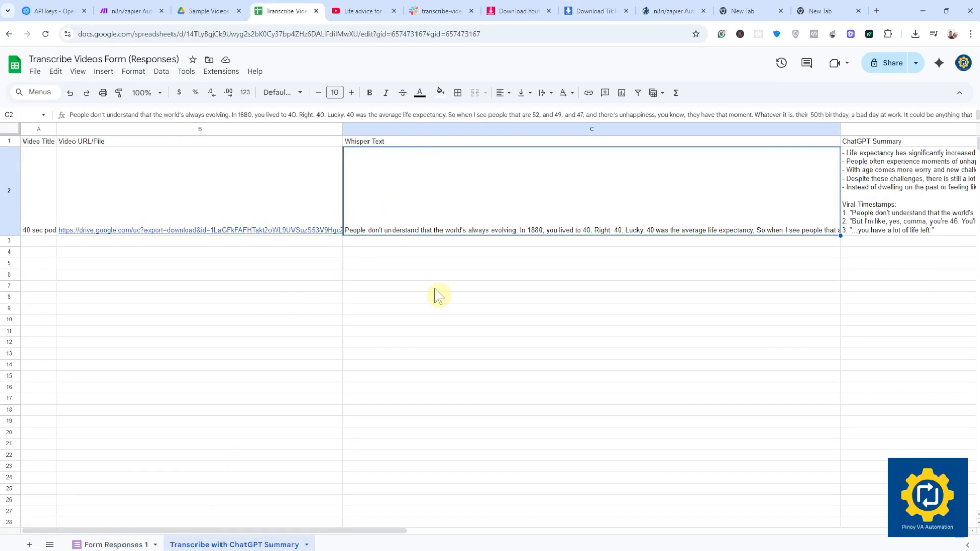
{"action": "left_click_drag", "start_coordinate": [360, 530], "coordinate": [431, 536]}
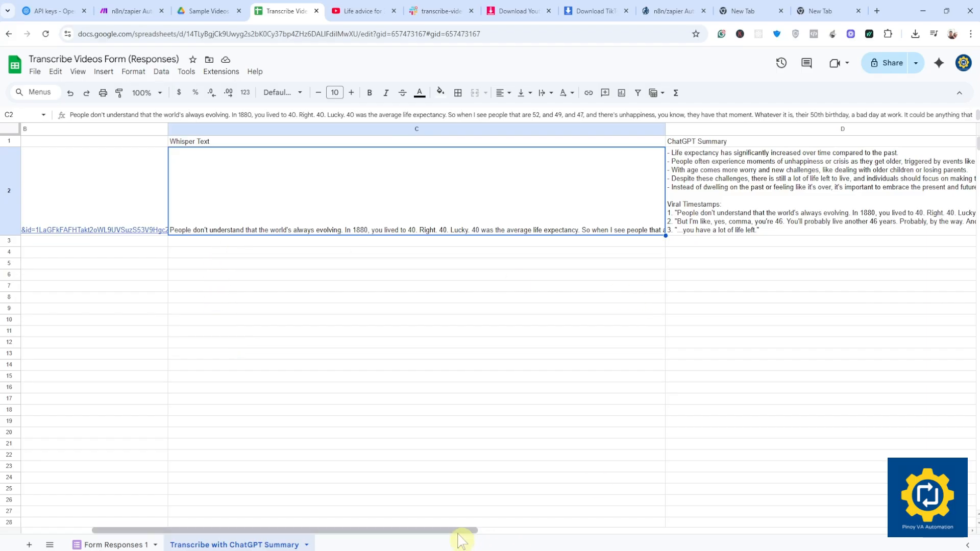
{"action": "left_click_drag", "start_coordinate": [461, 538], "coordinate": [610, 546]}
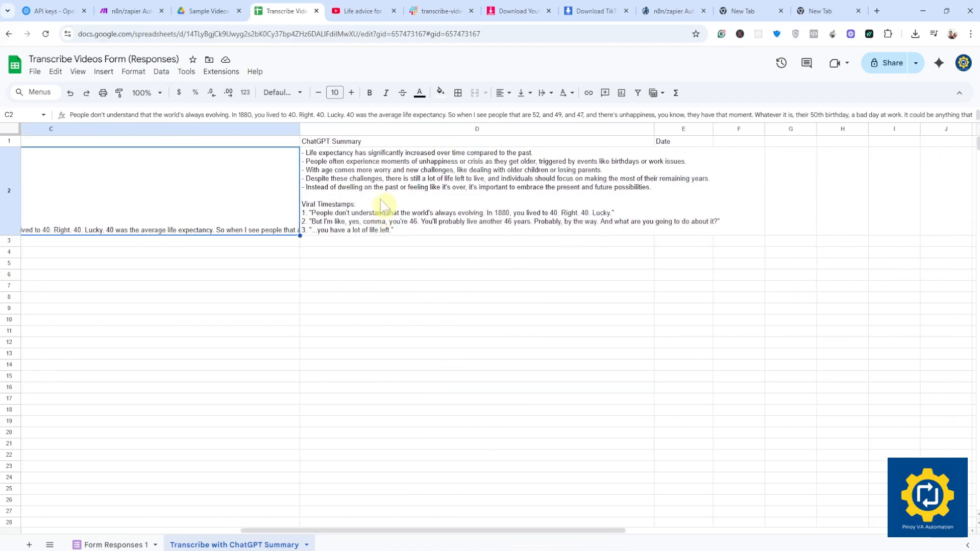
Widen the ChatGPT Summary column D so the longest viral timestamp line fits inside it
{"action": "left_click", "coordinate": [383, 199]}
{"action": "left_click_drag", "start_coordinate": [656, 128], "coordinate": [724, 129]}
{"action": "left_click", "coordinate": [372, 312]}
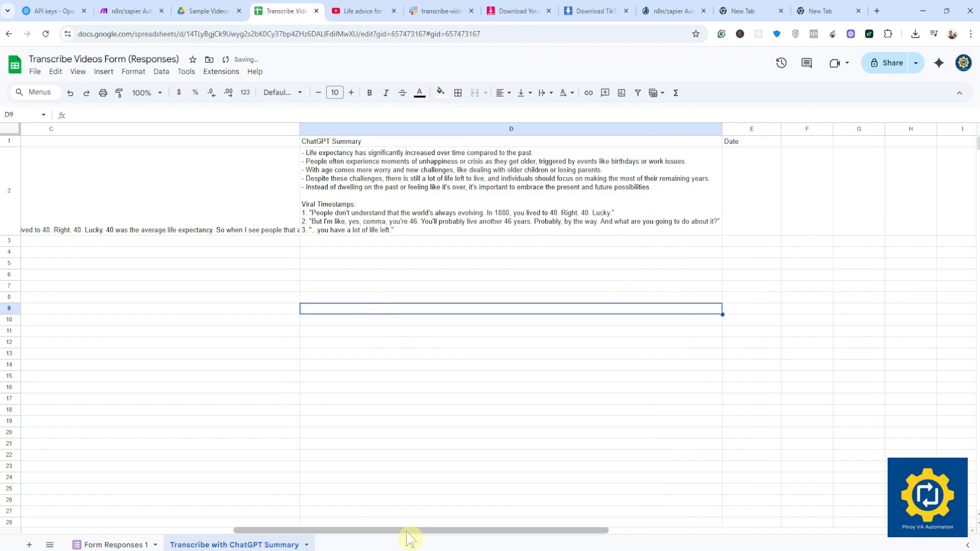
{"action": "left_click_drag", "start_coordinate": [409, 536], "coordinate": [462, 542]}
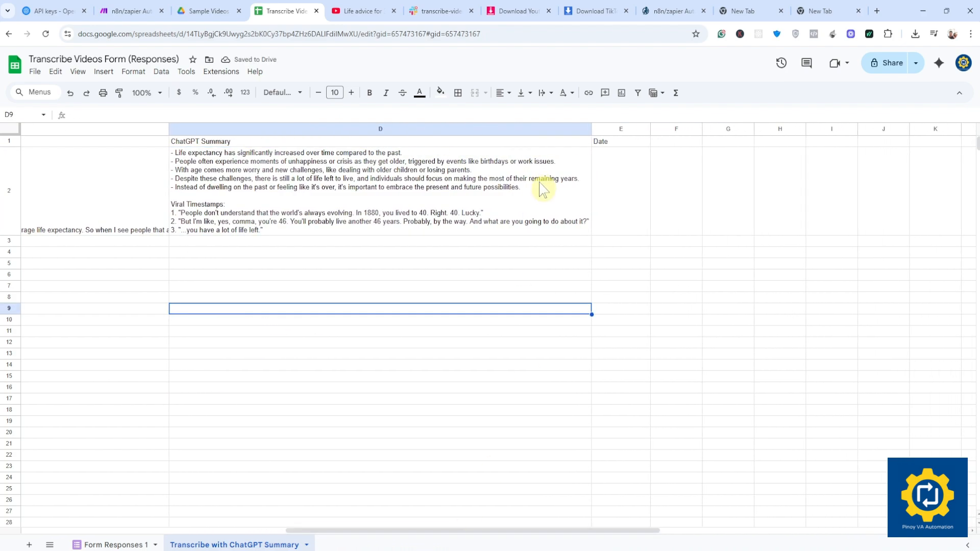
Review the automation's message in Slack's transcribe-videos-summary channel, including its heading, summary and closing status lines
{"action": "left_click", "coordinate": [432, 11]}
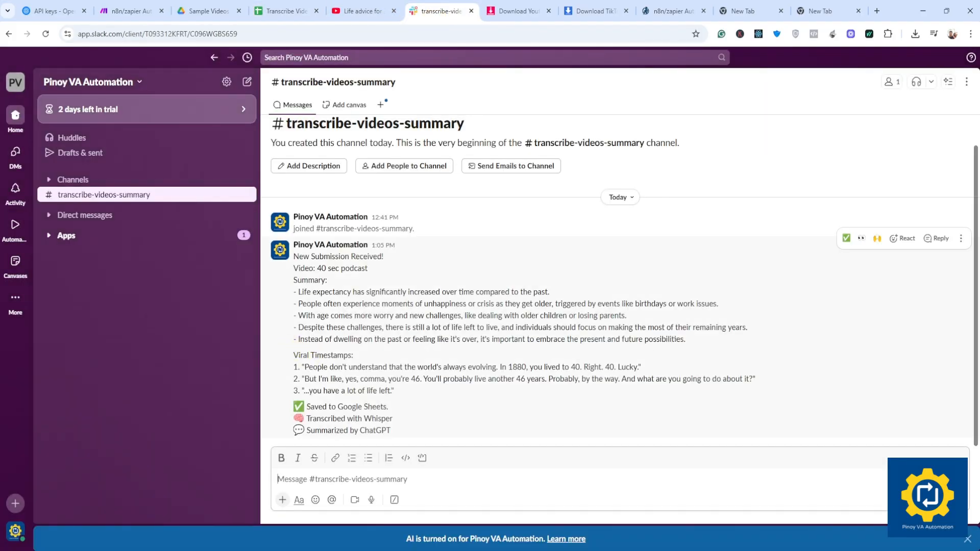
{"action": "left_click_drag", "start_coordinate": [293, 256], "coordinate": [394, 261]}
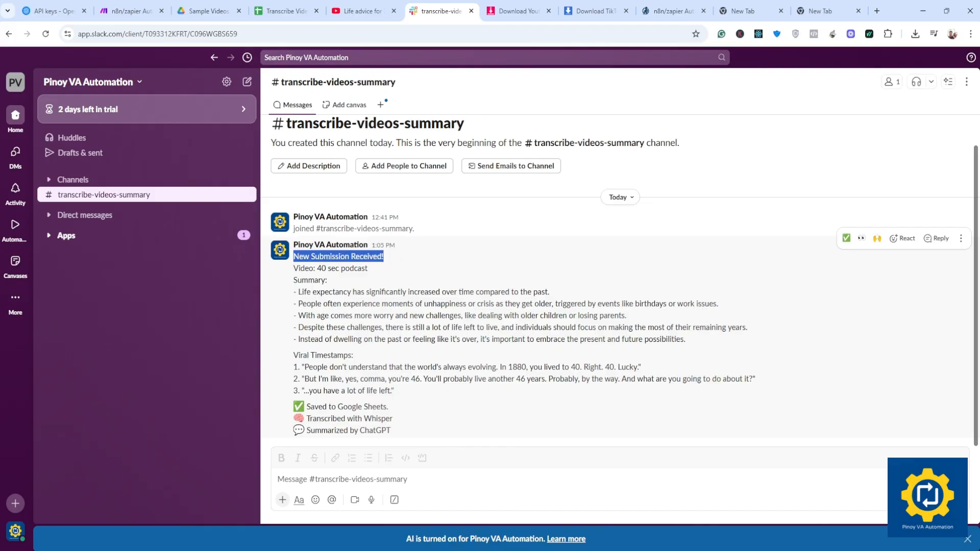
{"action": "left_click_drag", "start_coordinate": [294, 281], "coordinate": [338, 343]}
{"action": "left_click", "coordinate": [339, 349]}
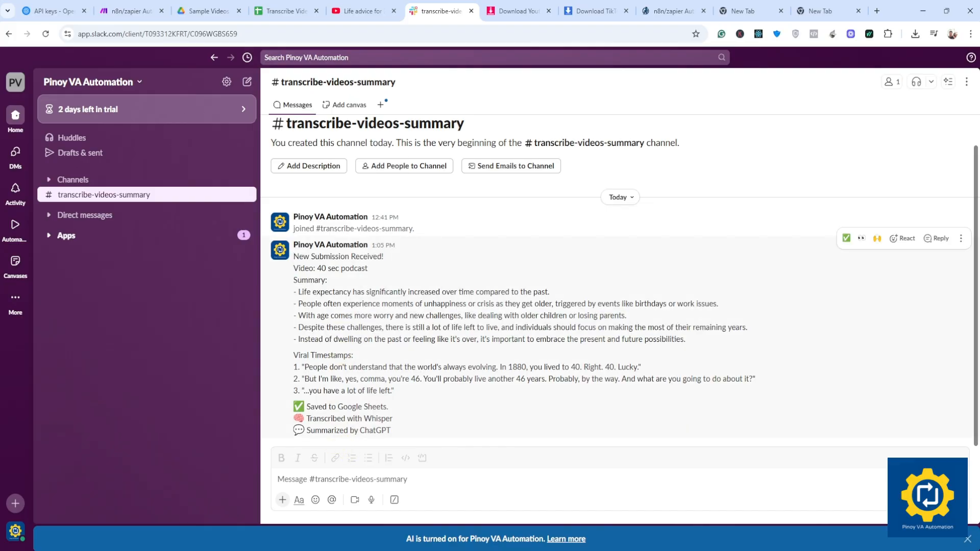
{"action": "left_click_drag", "start_coordinate": [306, 419], "coordinate": [404, 430]}
{"action": "left_click", "coordinate": [405, 429]}
{"action": "left_click_drag", "start_coordinate": [307, 407], "coordinate": [389, 409]}
{"action": "left_click", "coordinate": [416, 429]}
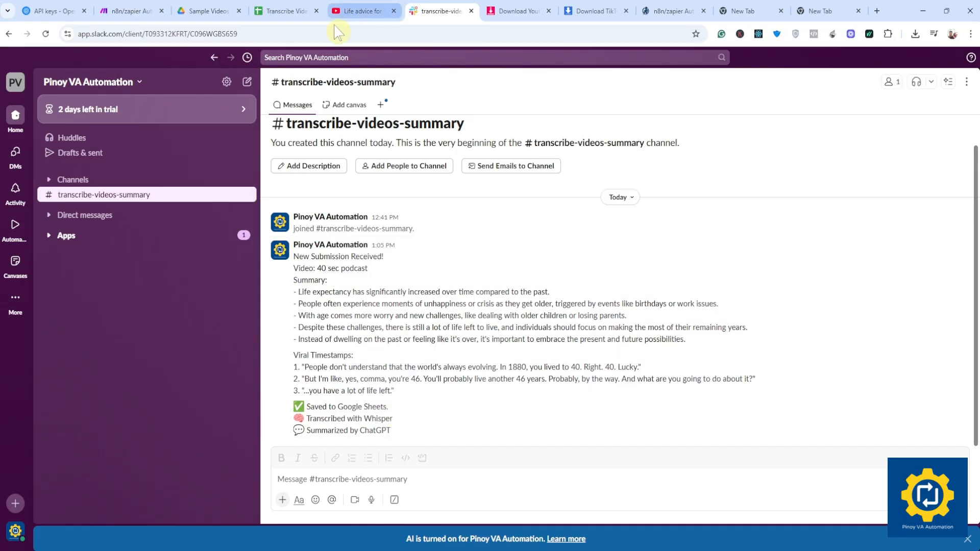
Return to the Make scenario and inspect the input URL in the HTTP Get a file module's run output
{"action": "left_click", "coordinate": [144, 7]}
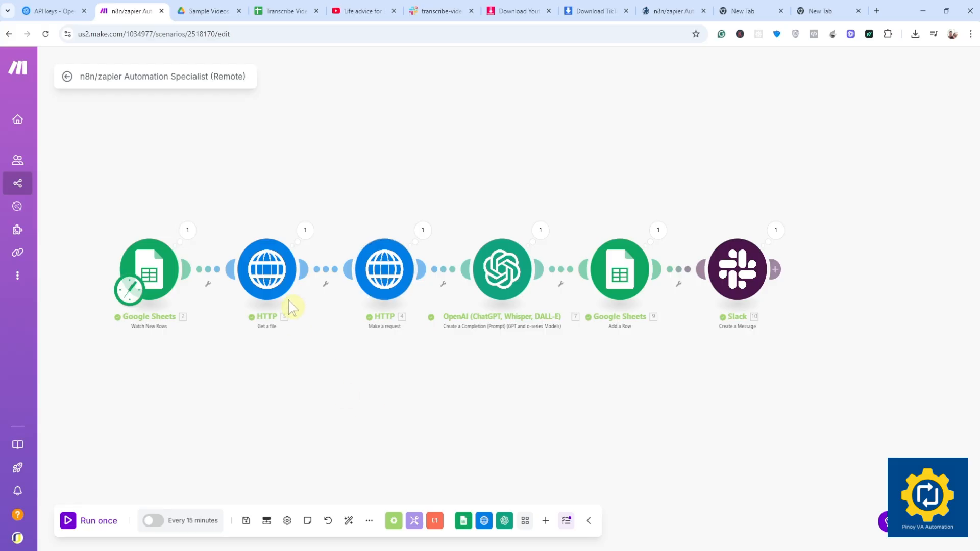
{"action": "left_click", "coordinate": [305, 231]}
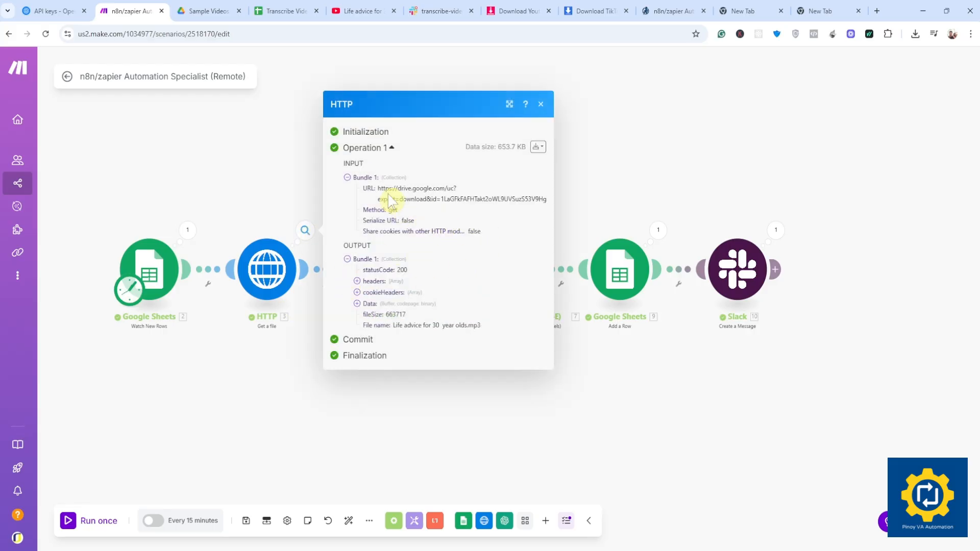
{"action": "left_click_drag", "start_coordinate": [378, 188], "coordinate": [550, 202]}
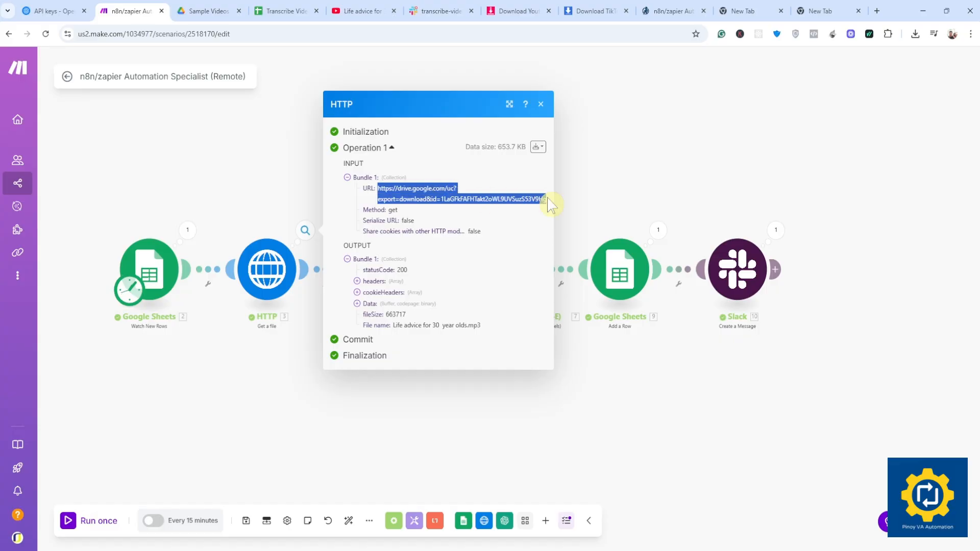
{"action": "left_click", "coordinate": [285, 169]}
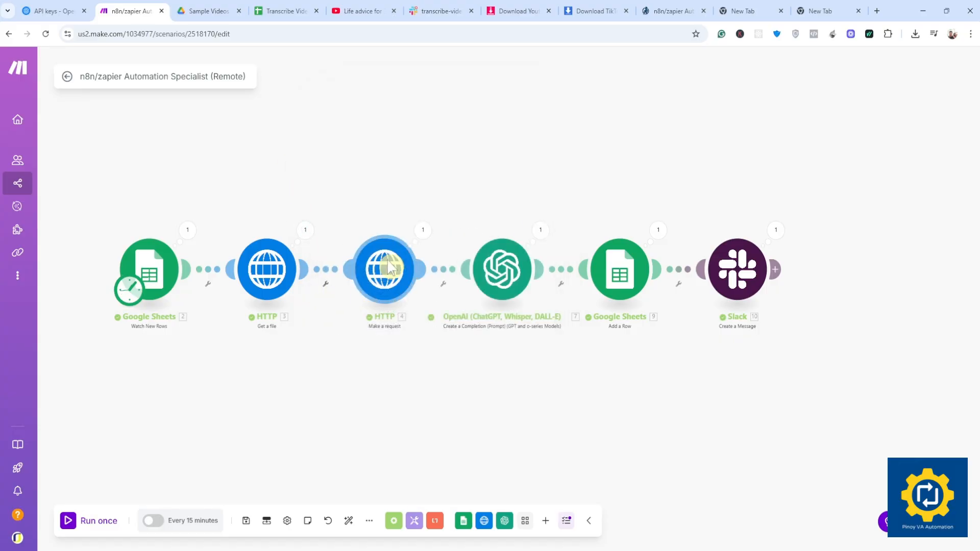
Review the HTTP Make a request module's settings, including its transcription URL, headers, file field and model field
{"action": "left_click", "coordinate": [391, 267]}
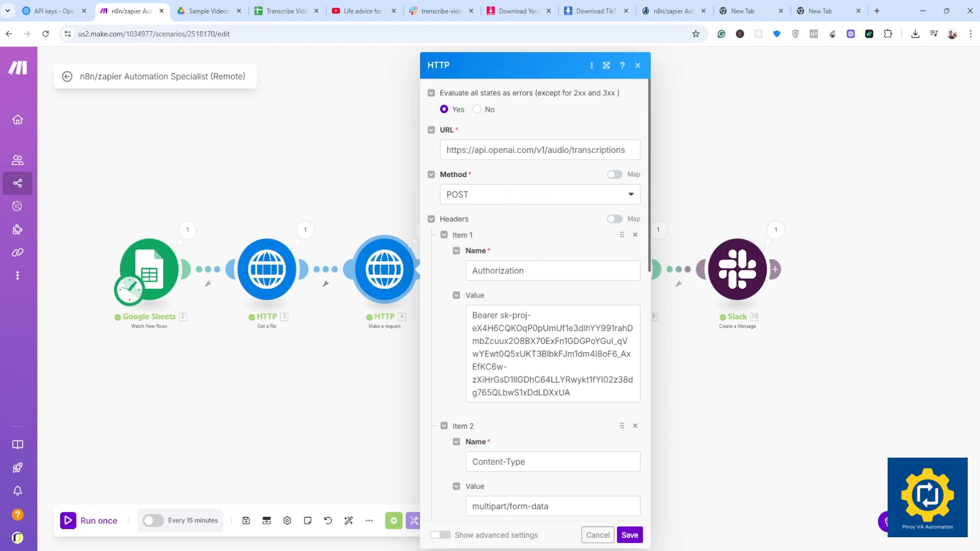
{"action": "left_click_drag", "start_coordinate": [470, 150], "coordinate": [578, 150]}
{"action": "left_click", "coordinate": [569, 183]}
{"action": "scroll", "coordinate": [528, 310], "scroll_direction": "down", "scroll_amount": 3}
{"action": "scroll", "coordinate": [536, 256], "scroll_direction": "down", "scroll_amount": 5}
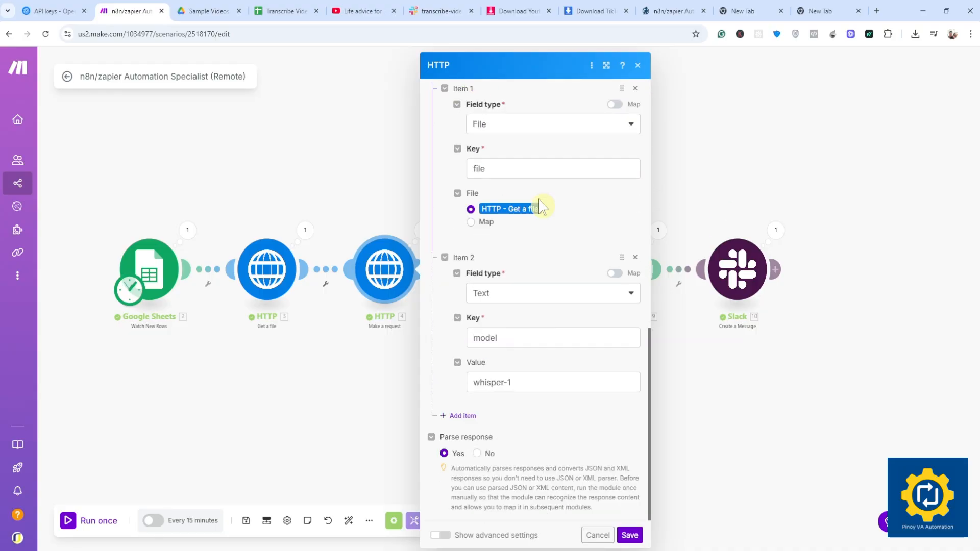
{"action": "scroll", "coordinate": [543, 206], "scroll_direction": "up", "scroll_amount": 5}
{"action": "scroll", "coordinate": [543, 204], "scroll_direction": "down", "scroll_amount": 5}
{"action": "scroll", "coordinate": [490, 169], "scroll_direction": "up", "scroll_amount": 5}
{"action": "scroll", "coordinate": [510, 214], "scroll_direction": "down", "scroll_amount": 5}
{"action": "left_click", "coordinate": [376, 189]}
Inspect the HTTP Make a request module's run output and expand its Data to read the transcribed text
{"action": "left_click", "coordinate": [423, 231]}
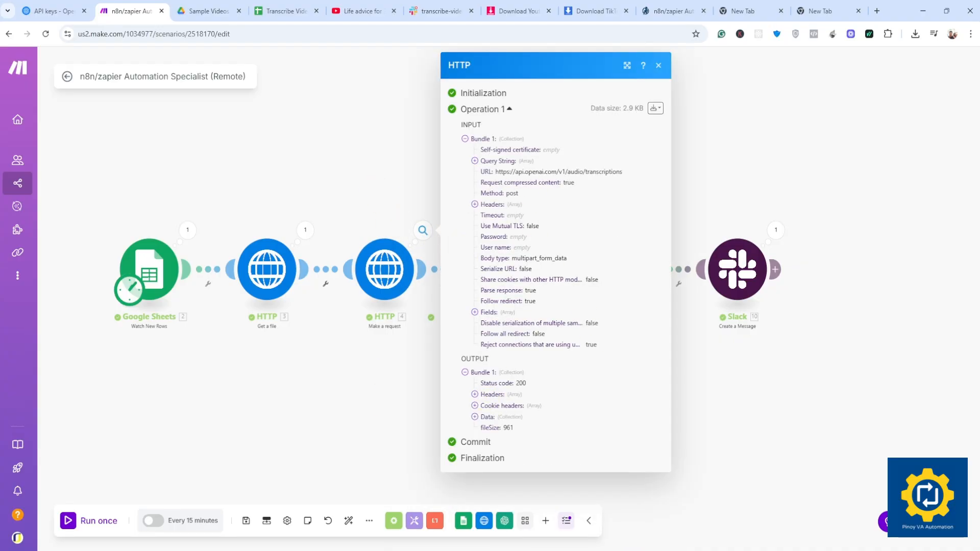
{"action": "left_click", "coordinate": [475, 417]}
{"action": "scroll", "coordinate": [538, 372], "scroll_direction": "down", "scroll_amount": 2}
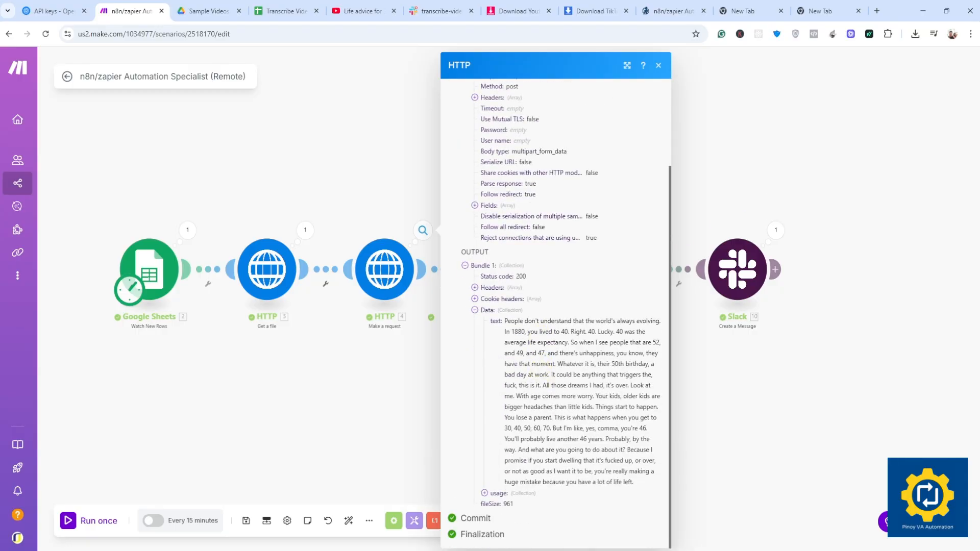
{"action": "left_click_drag", "start_coordinate": [515, 321], "coordinate": [559, 321]}
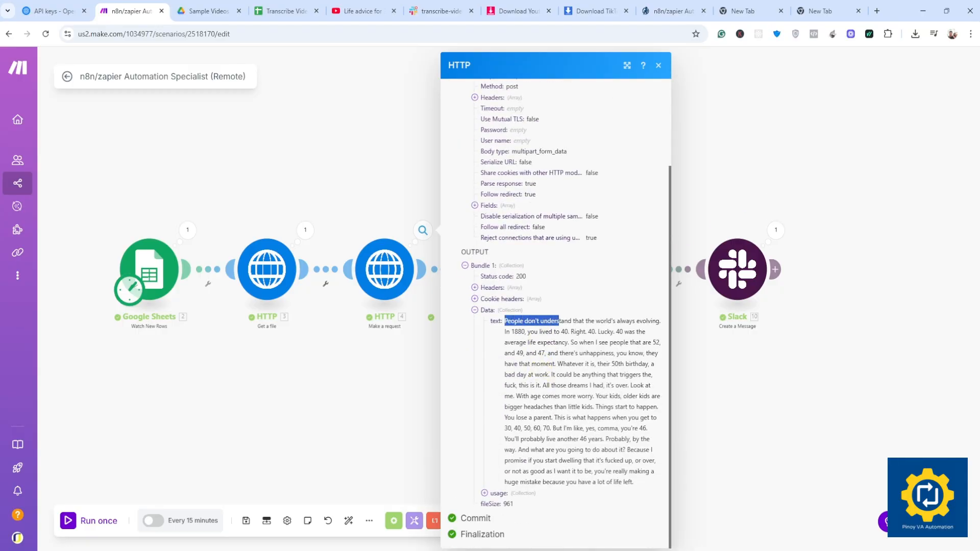
Check the Whisper Text column in the Transcribe with ChatGPT Summary sheet against the HTTP output in Make, and close that output
{"action": "left_click", "coordinate": [284, 10]}
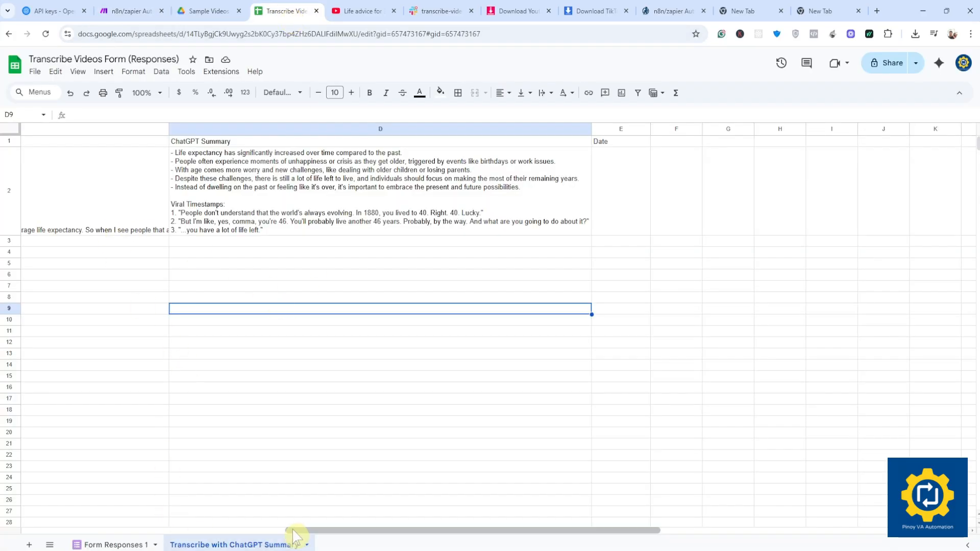
{"action": "left_click_drag", "start_coordinate": [300, 532], "coordinate": [103, 506]}
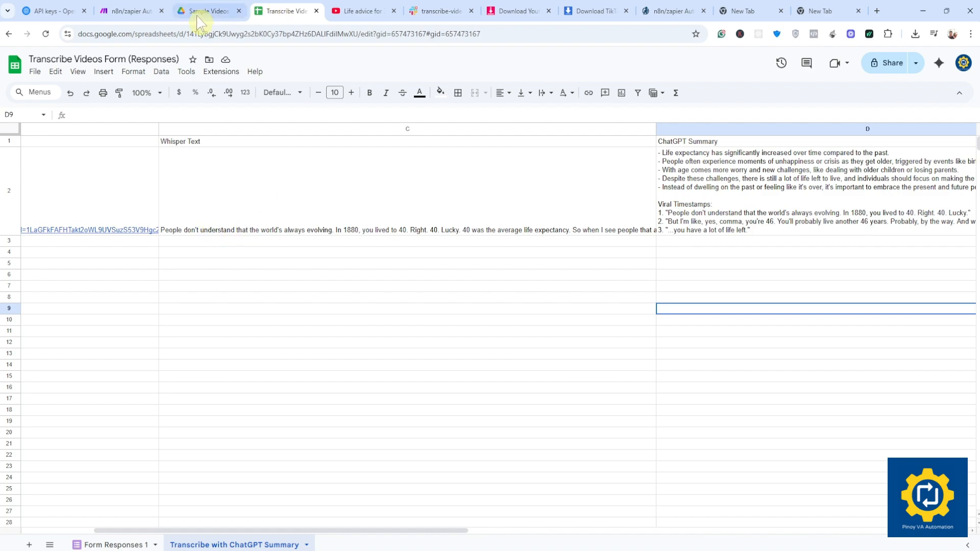
{"action": "left_click", "coordinate": [156, 9]}
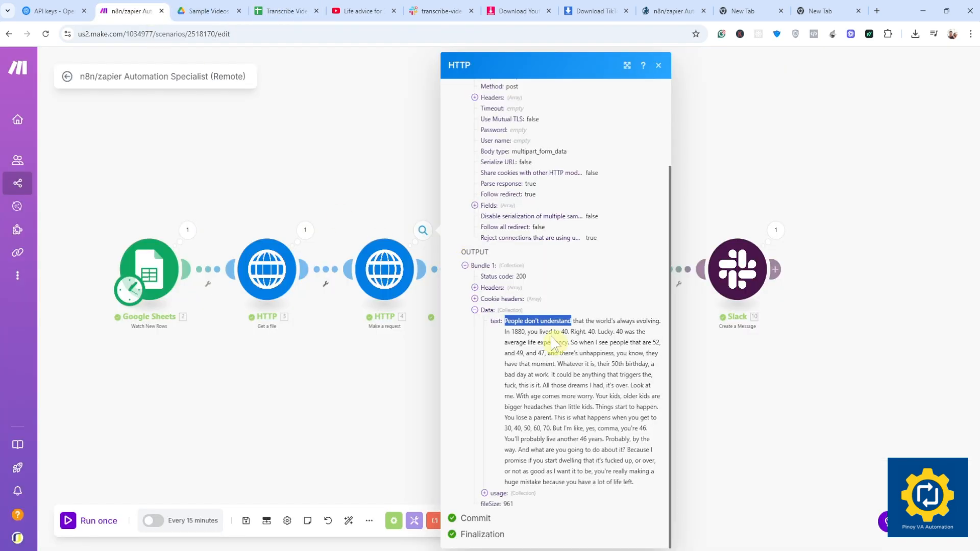
{"action": "left_click", "coordinate": [702, 419]}
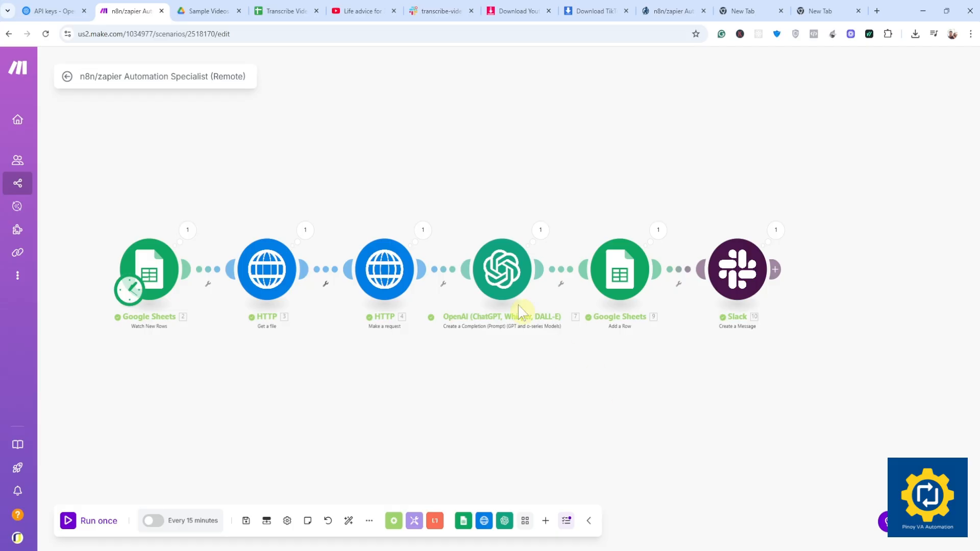
Review the OpenAI module's model, assistant message prompt and token limit, highlighting the summarize and bullet point instructions
{"action": "left_click", "coordinate": [502, 269]}
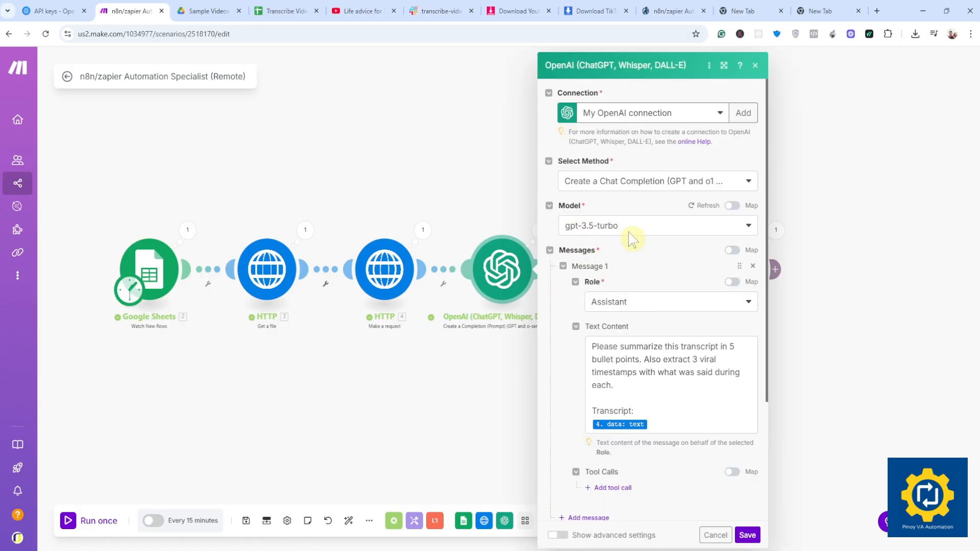
{"action": "scroll", "coordinate": [636, 245], "scroll_direction": "down", "scroll_amount": 3}
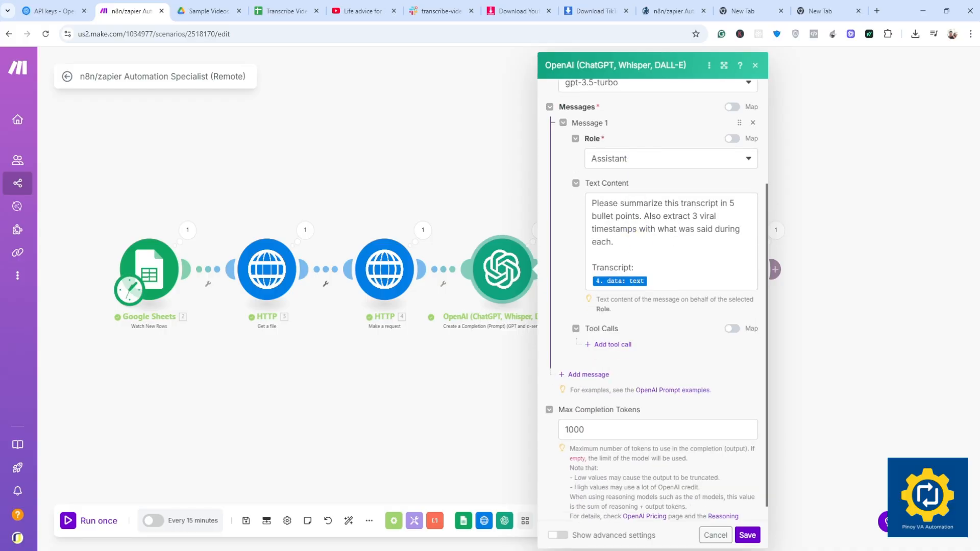
{"action": "left_click_drag", "start_coordinate": [592, 203], "coordinate": [663, 204]}
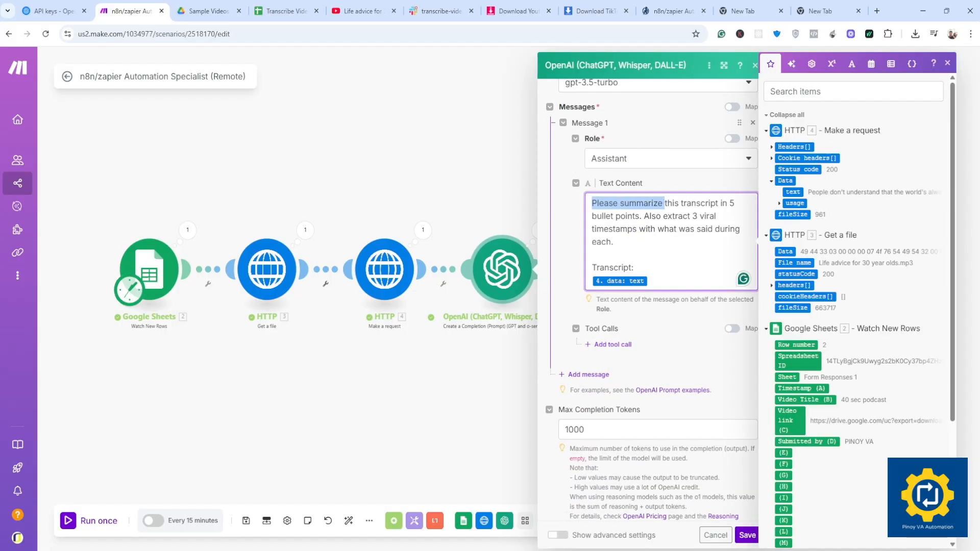
{"action": "left_click_drag", "start_coordinate": [602, 217], "coordinate": [626, 216]}
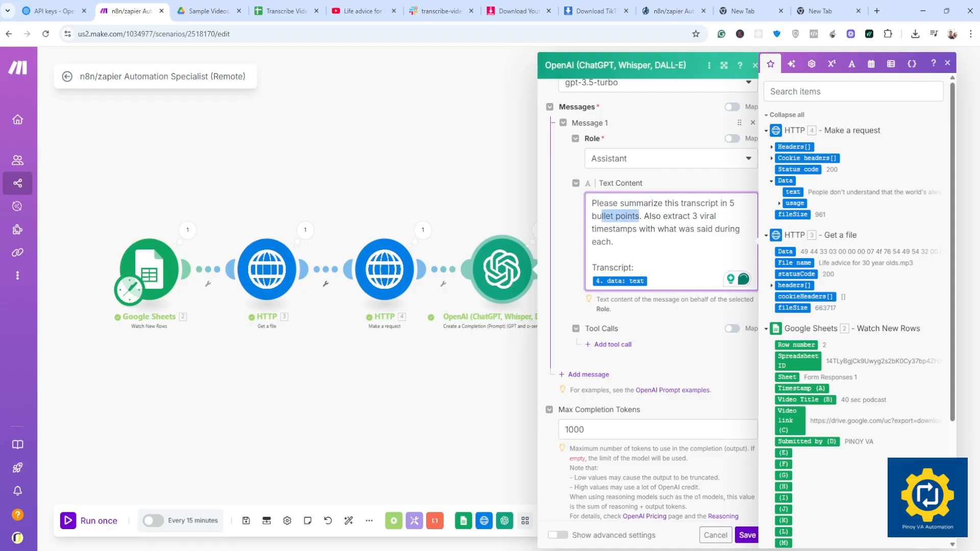
Check the ChatGPT Summary column in the responses spreadsheet, and return to Make to close the OpenAI module's settings
{"action": "left_click", "coordinate": [278, 11]}
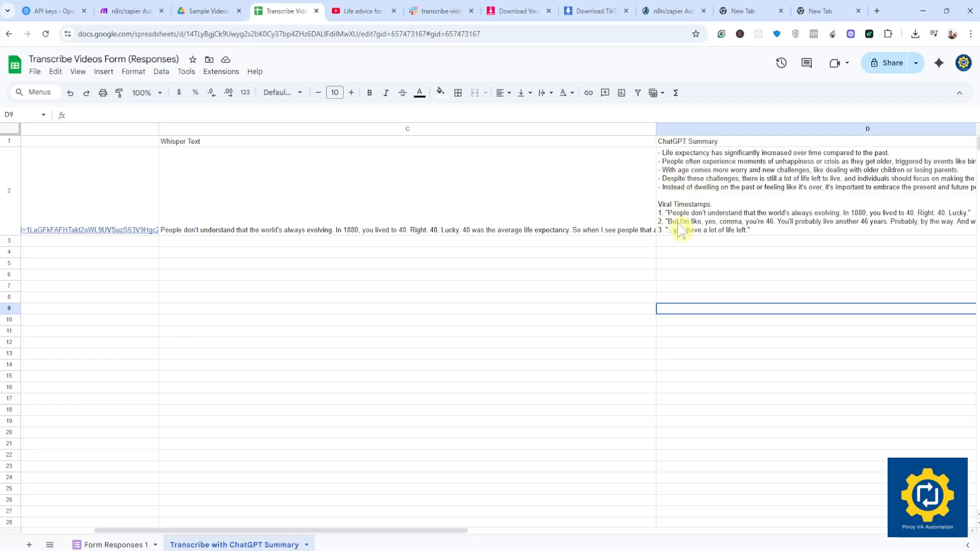
{"action": "left_click", "coordinate": [132, 11]}
{"action": "left_click", "coordinate": [814, 332]}
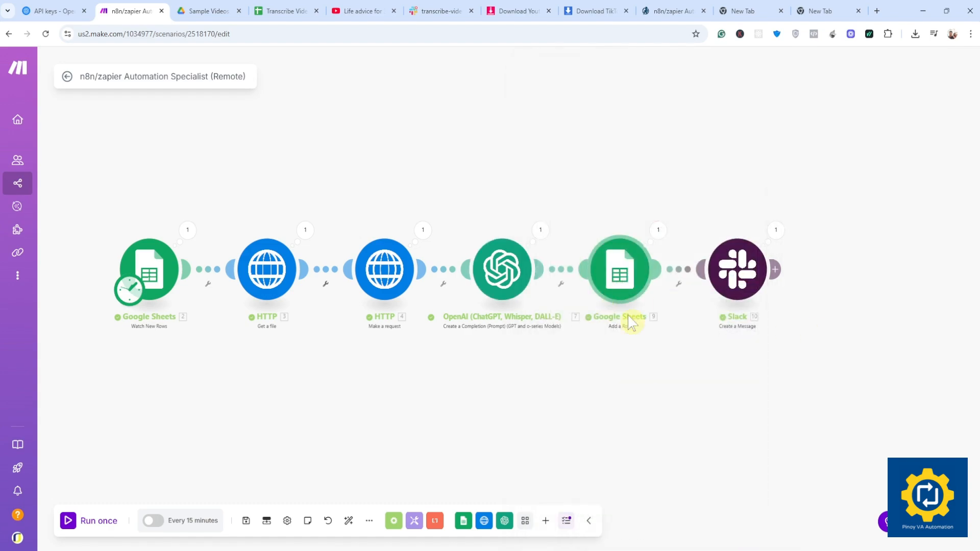
Review the Google Sheets Add a Row module's value mappings, including Whisper Text, ChatGPT Summary and Date, and close its settings
{"action": "left_click", "coordinate": [635, 263]}
{"action": "scroll", "coordinate": [761, 284], "scroll_direction": "down", "scroll_amount": 8}
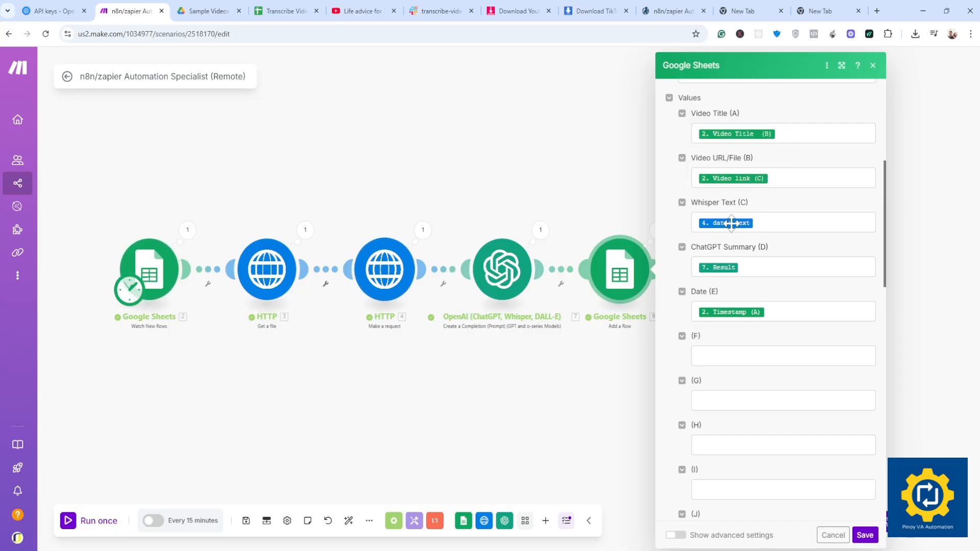
{"action": "left_click", "coordinate": [761, 223]}
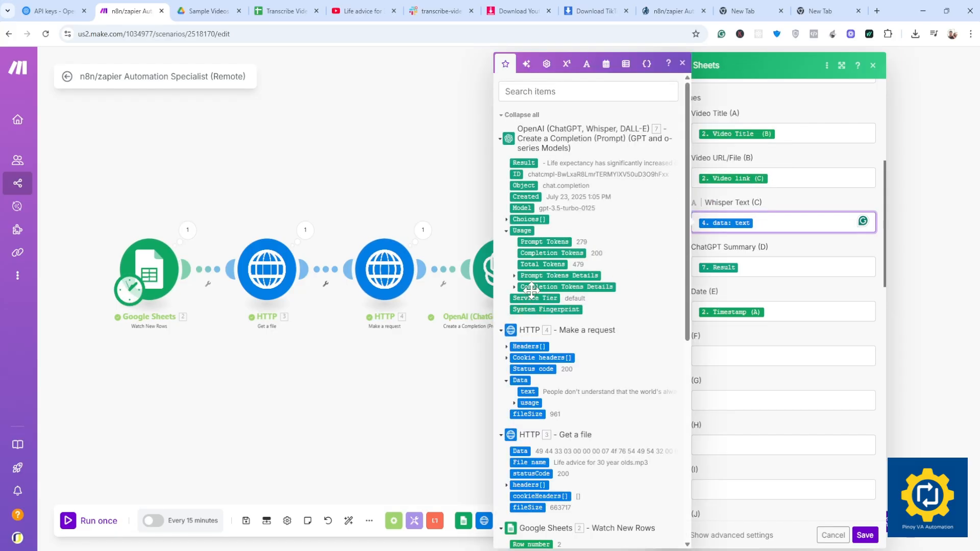
{"action": "scroll", "coordinate": [531, 301], "scroll_direction": "down", "scroll_amount": 3}
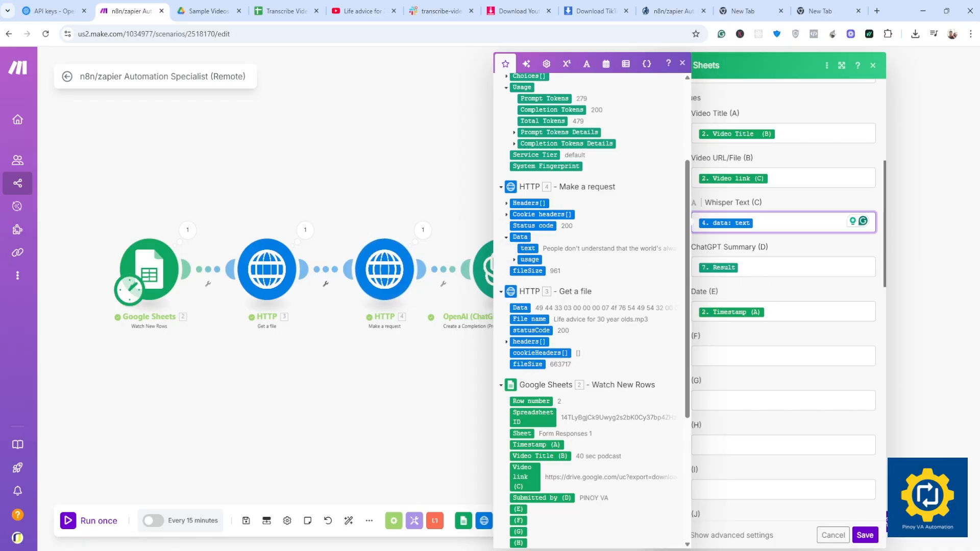
{"action": "left_click", "coordinate": [740, 267]}
{"action": "scroll", "coordinate": [564, 203], "scroll_direction": "up", "scroll_amount": 3}
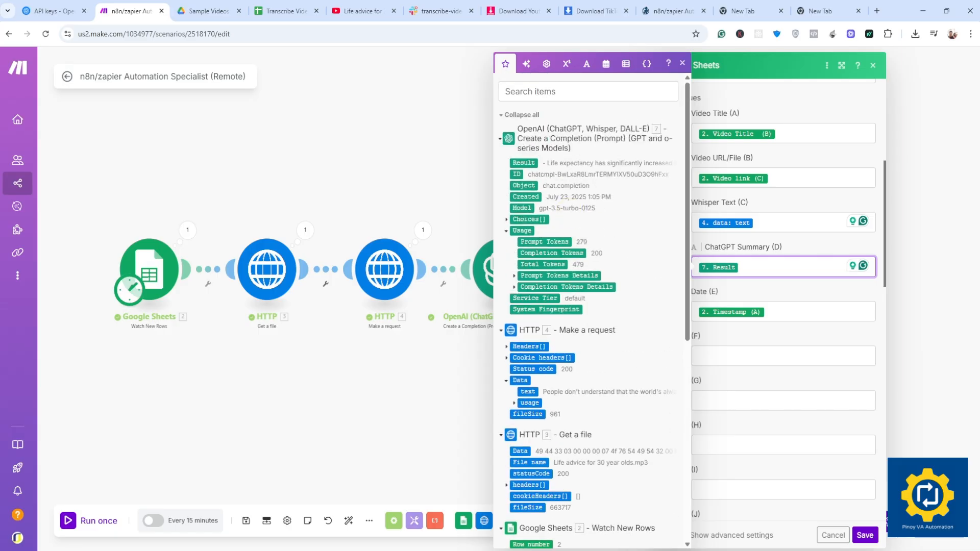
{"action": "left_click", "coordinate": [784, 312]}
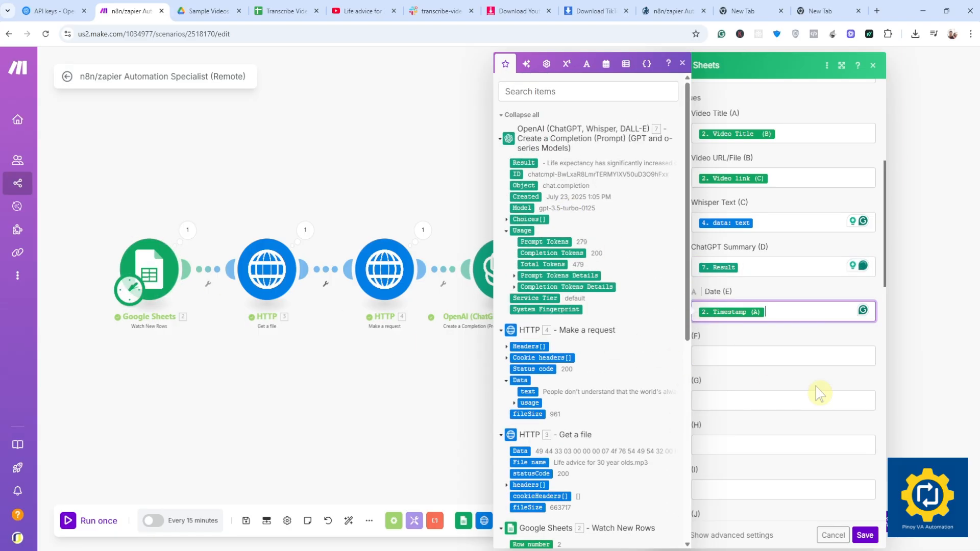
{"action": "scroll", "coordinate": [820, 393], "scroll_direction": "down", "scroll_amount": 3}
{"action": "left_click", "coordinate": [908, 393]}
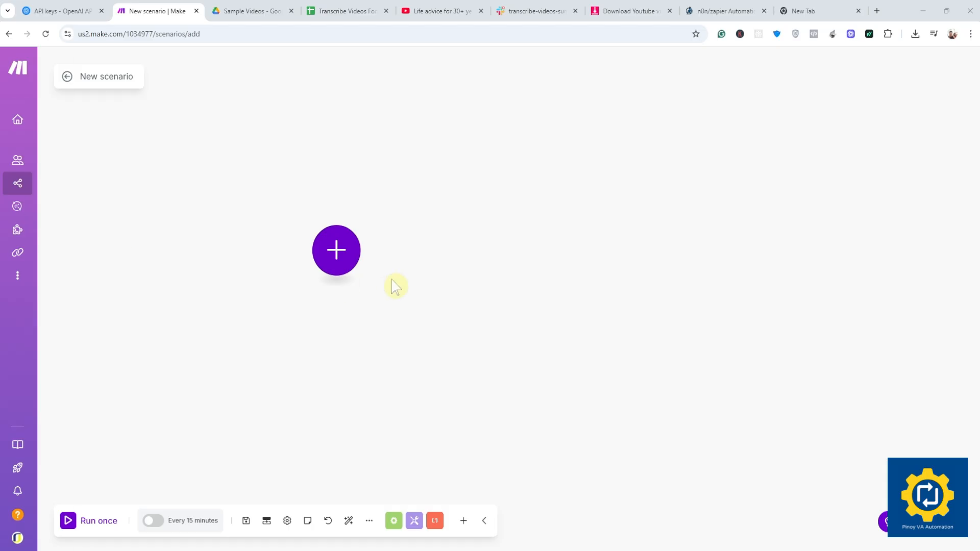
Import the blueprint file n8n-zapier Automation Specialist (Remote).blueprint.json into the new scenario
{"action": "left_click", "coordinate": [370, 522]}
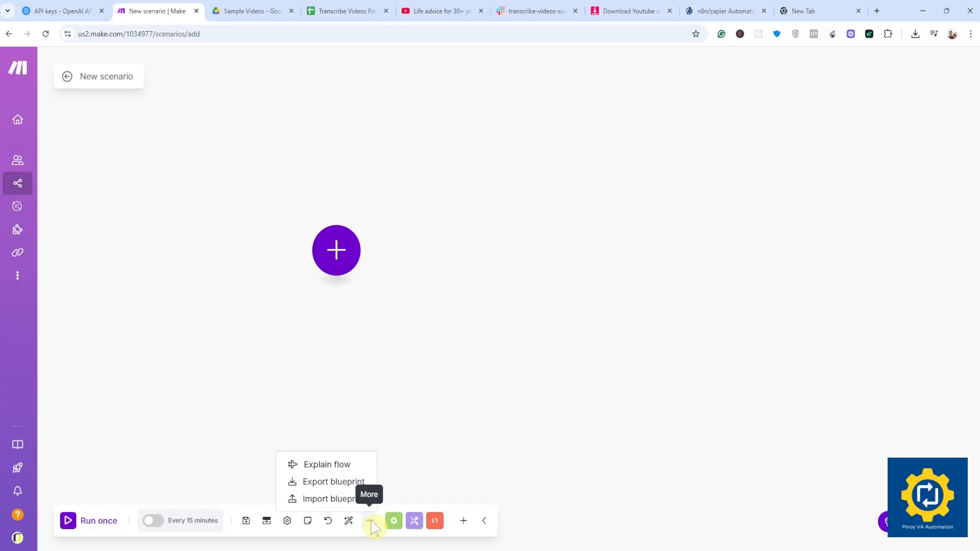
{"action": "left_click", "coordinate": [347, 498]}
{"action": "left_click", "coordinate": [433, 310]}
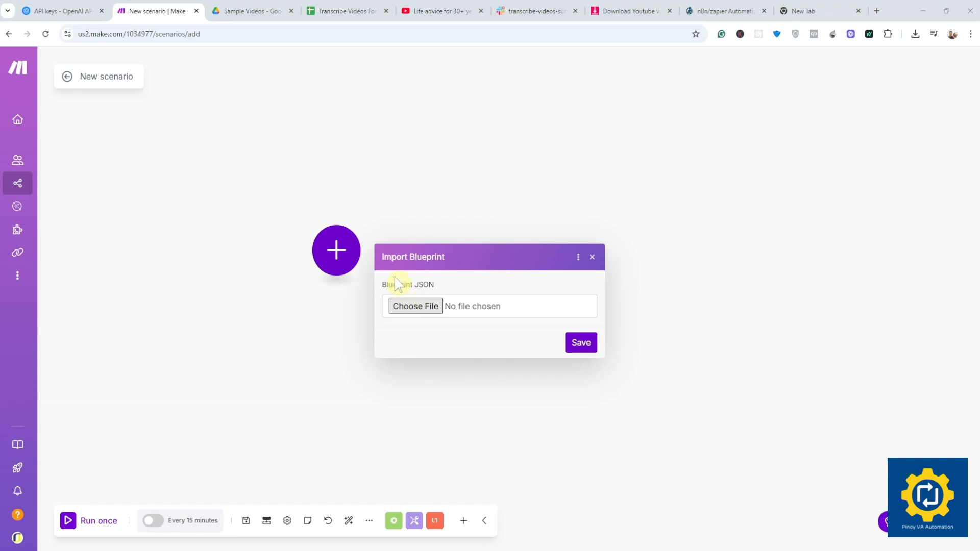
{"action": "scroll", "coordinate": [179, 144], "scroll_direction": "down", "scroll_amount": 1}
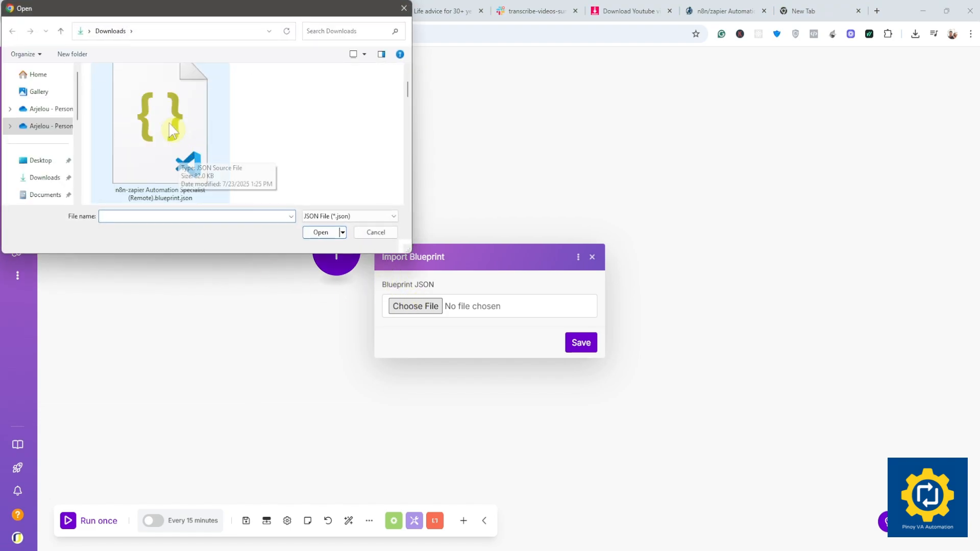
{"action": "left_click", "coordinate": [176, 148]}
{"action": "left_click", "coordinate": [317, 232]}
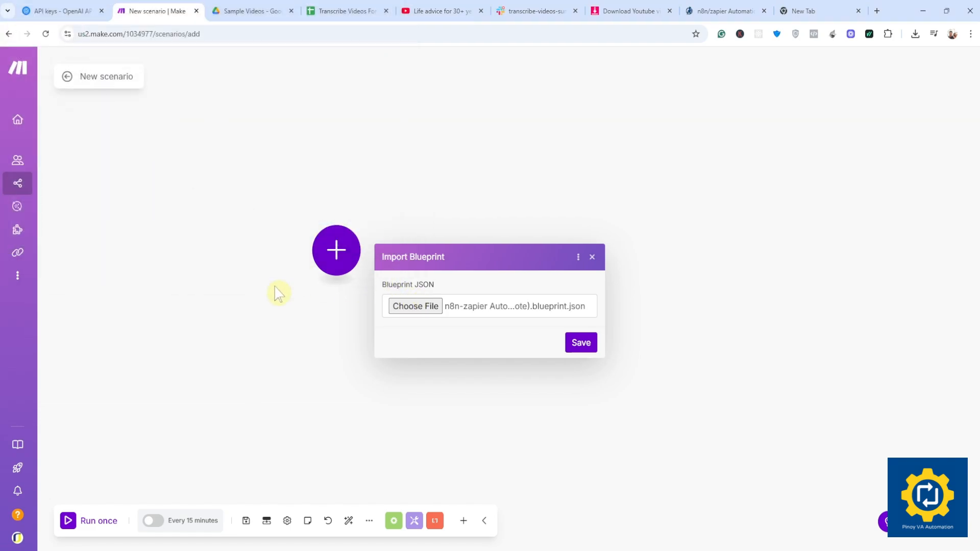
{"action": "left_click", "coordinate": [585, 345]}
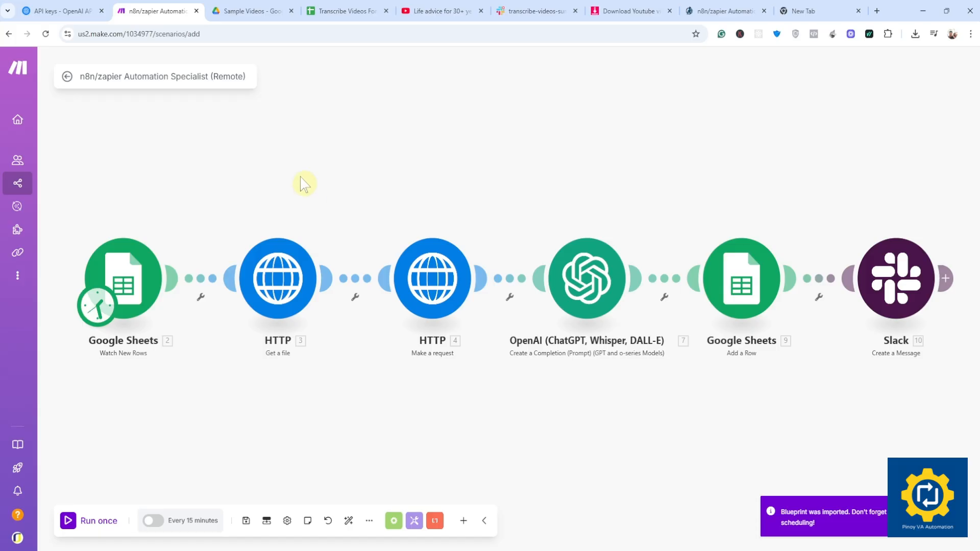
Review the imported Google Sheets Watch New Rows module's connection, spreadsheet, sheet name, header range and limit
{"action": "scroll", "coordinate": [304, 183], "scroll_direction": "down", "scroll_amount": 2}
{"action": "left_click_drag", "start_coordinate": [381, 343], "coordinate": [385, 368]}
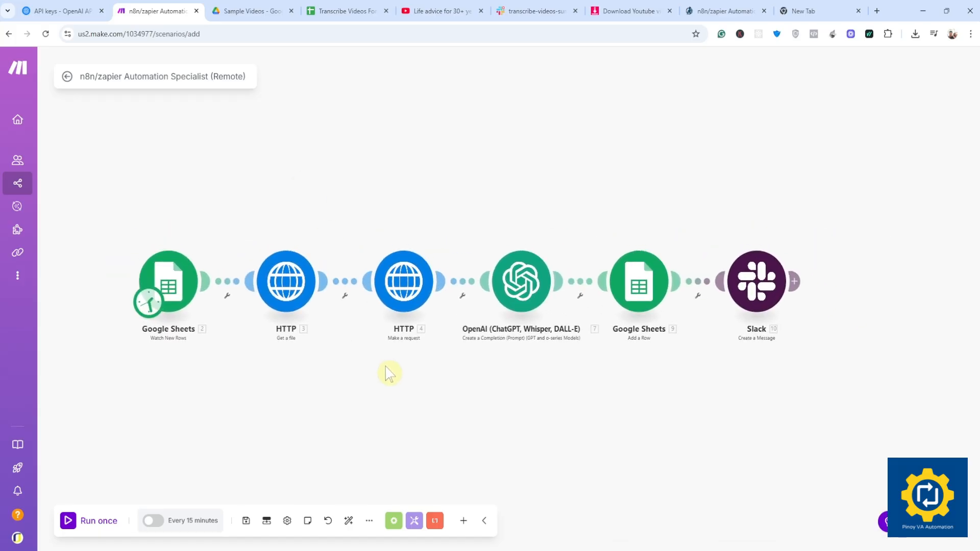
{"action": "left_click", "coordinate": [176, 288]}
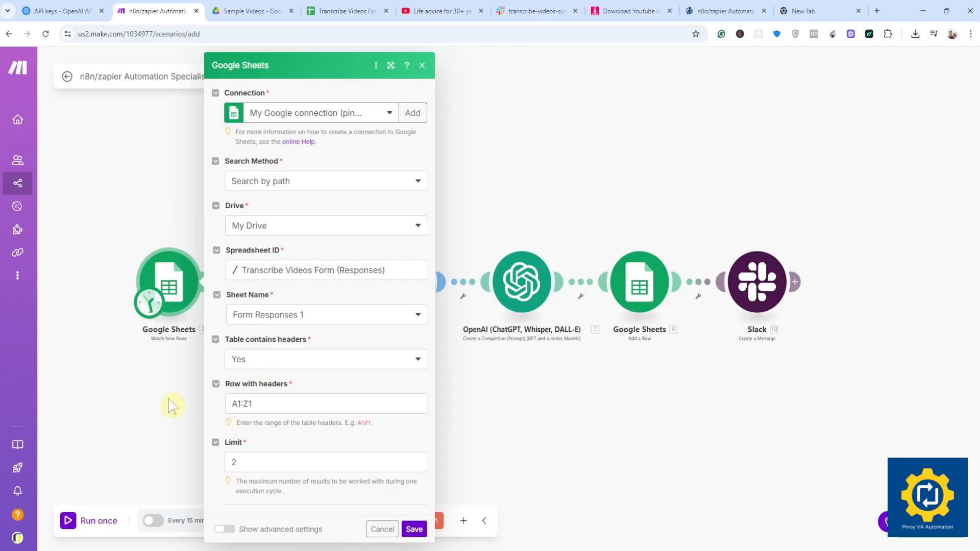
{"action": "left_click", "coordinate": [134, 393]}
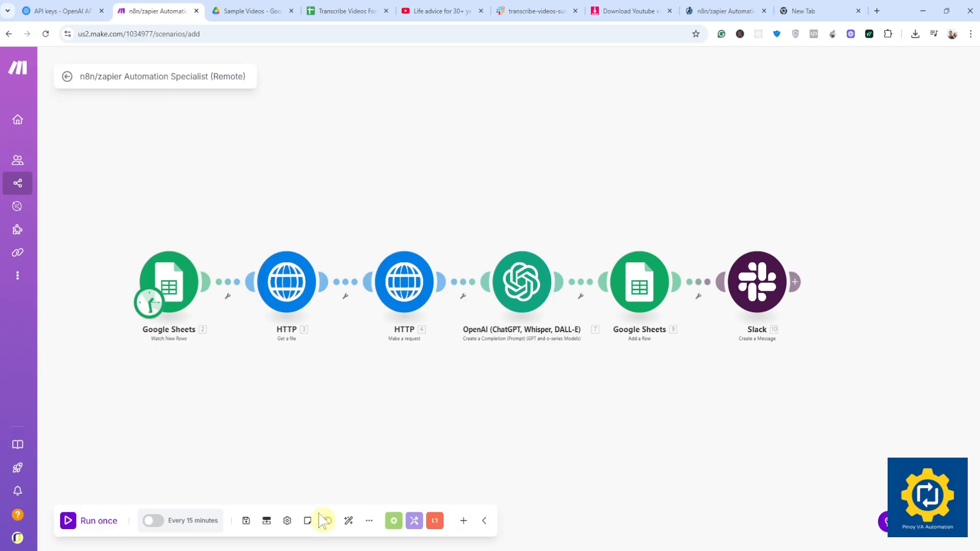
Run Explain flow on the imported scenario to see how data moves through its modules
{"action": "left_click", "coordinate": [369, 521]}
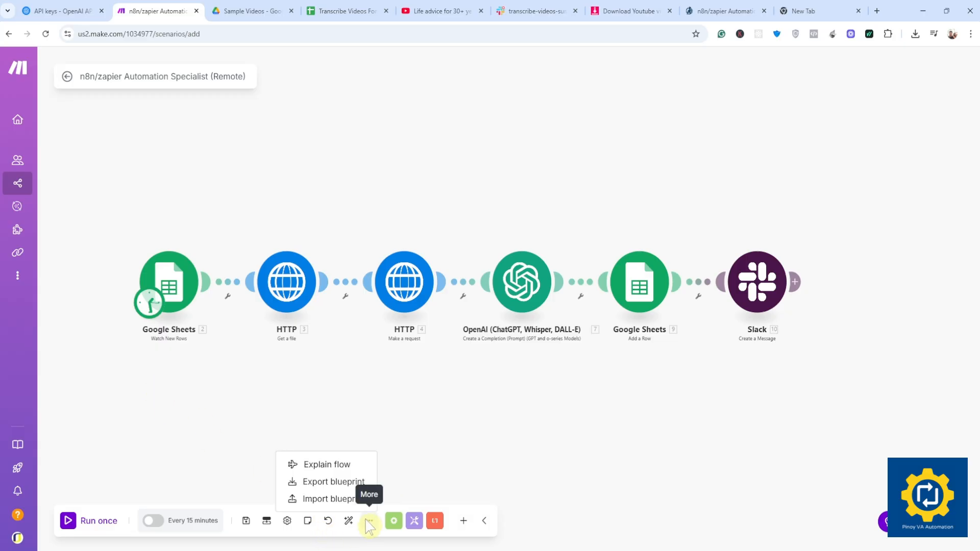
{"action": "left_click", "coordinate": [312, 464]}
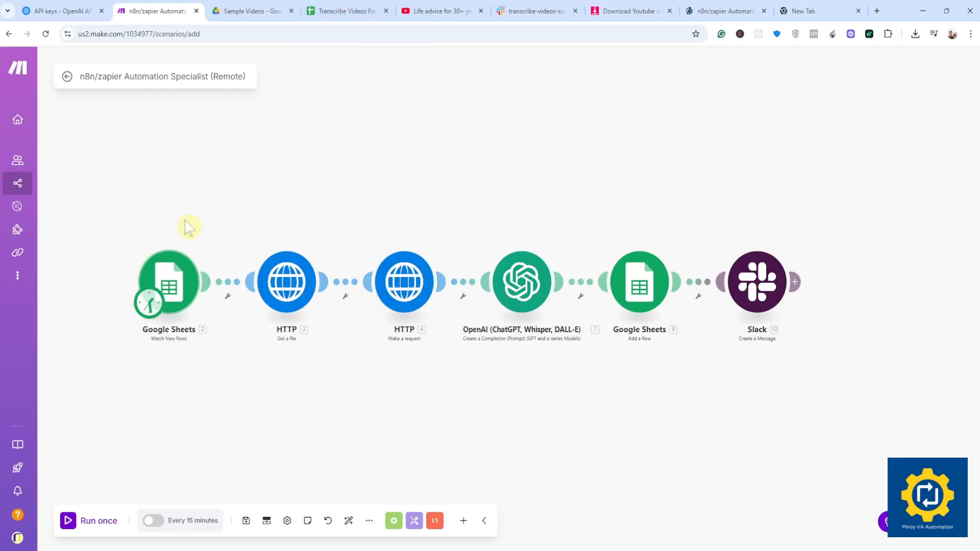
{"action": "left_click", "coordinate": [333, 11]}
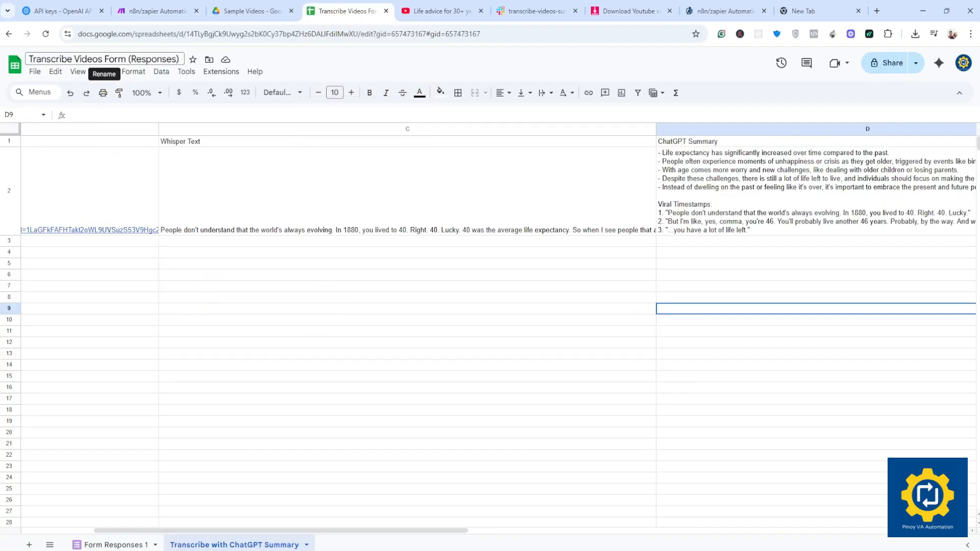
{"action": "left_click", "coordinate": [87, 58]}
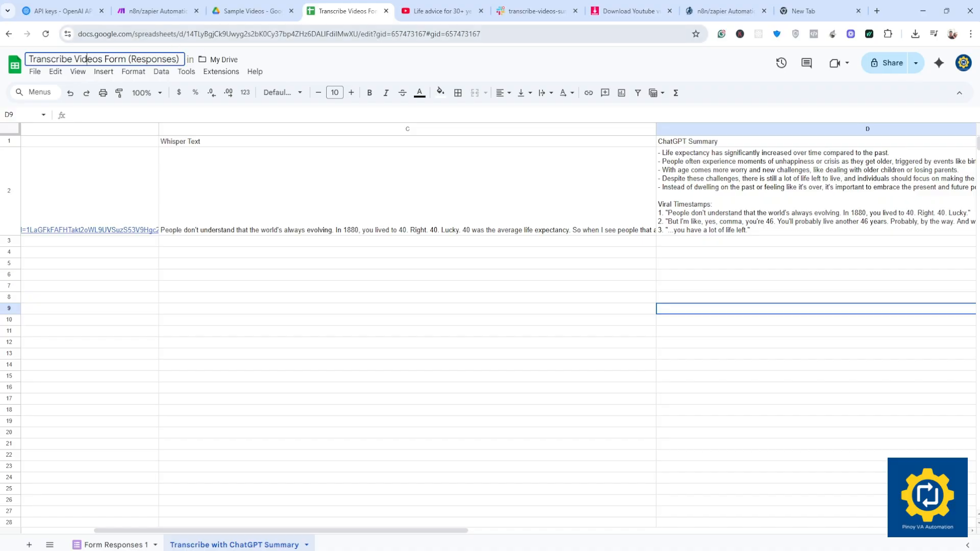
{"action": "left_click", "coordinate": [153, 11]}
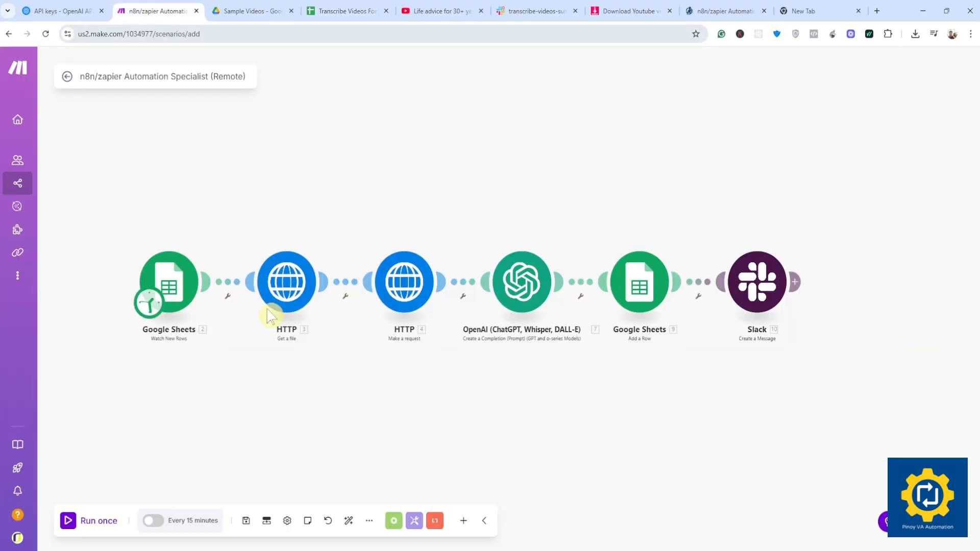
{"action": "left_click", "coordinate": [169, 281]}
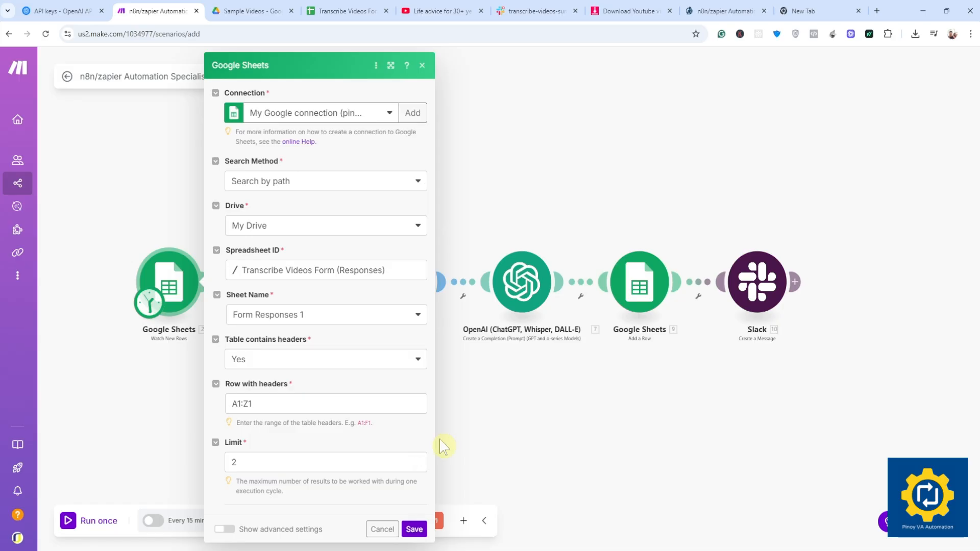
{"action": "left_click", "coordinate": [488, 432]}
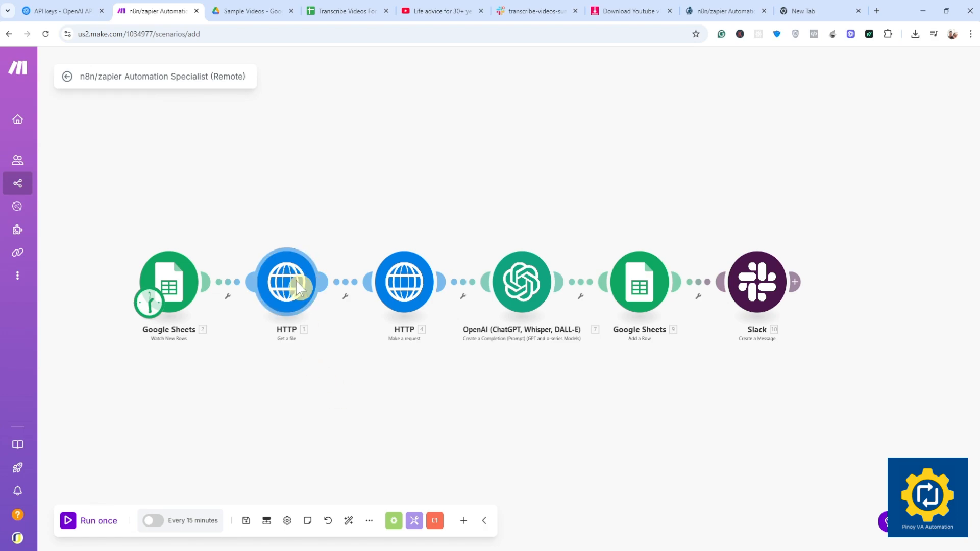
Review the HTTP Get a file module's URL field and its mapping to the sheet's Video link column
{"action": "left_click", "coordinate": [281, 295]}
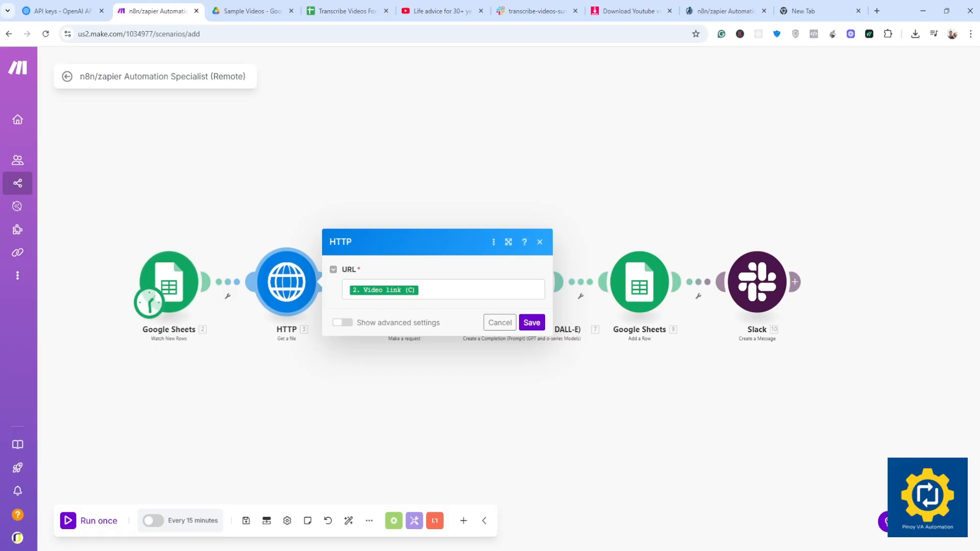
{"action": "left_click", "coordinate": [434, 290]}
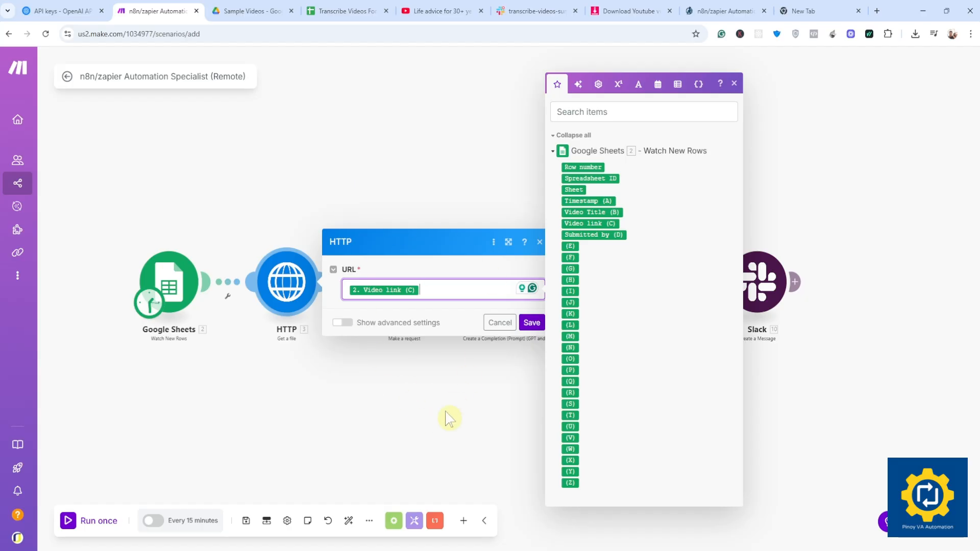
{"action": "left_click", "coordinate": [401, 189]}
{"action": "left_click", "coordinate": [299, 280]}
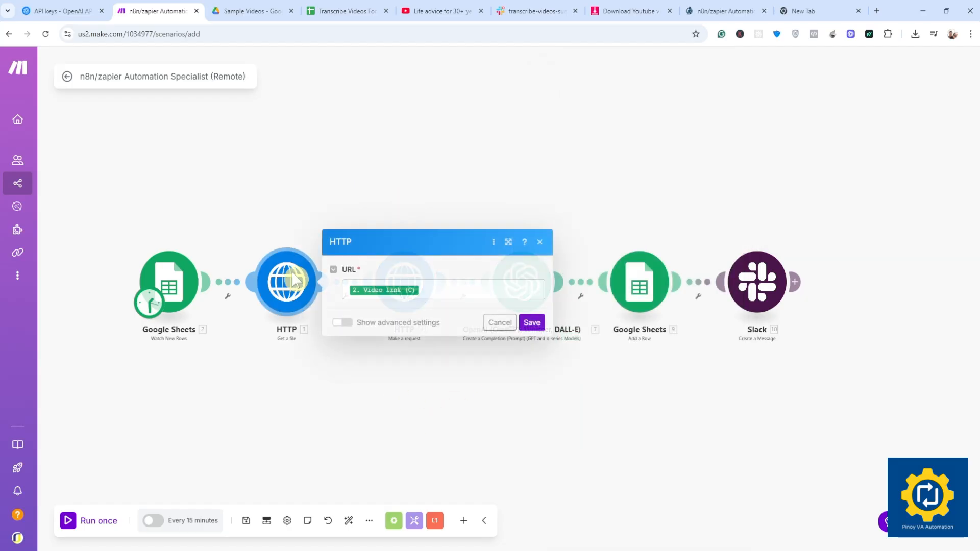
{"action": "left_click", "coordinate": [493, 241]}
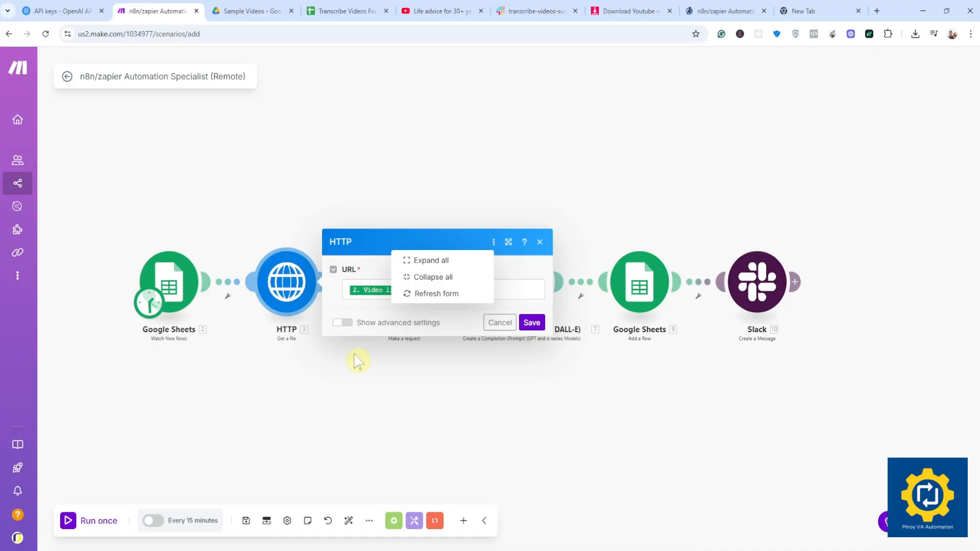
{"action": "right_click", "coordinate": [306, 280]}
{"action": "left_click", "coordinate": [491, 428]}
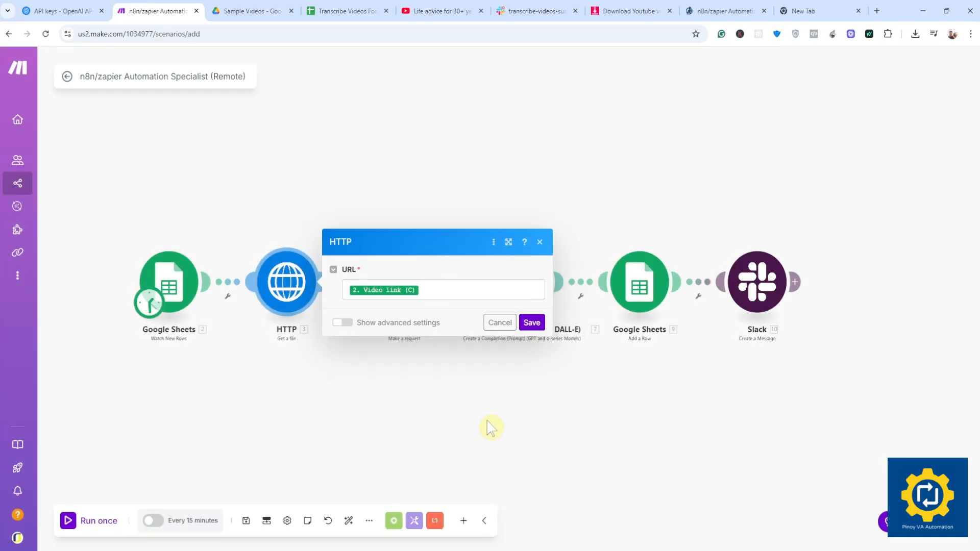
{"action": "left_click", "coordinate": [547, 217]}
{"action": "right_click", "coordinate": [301, 273]}
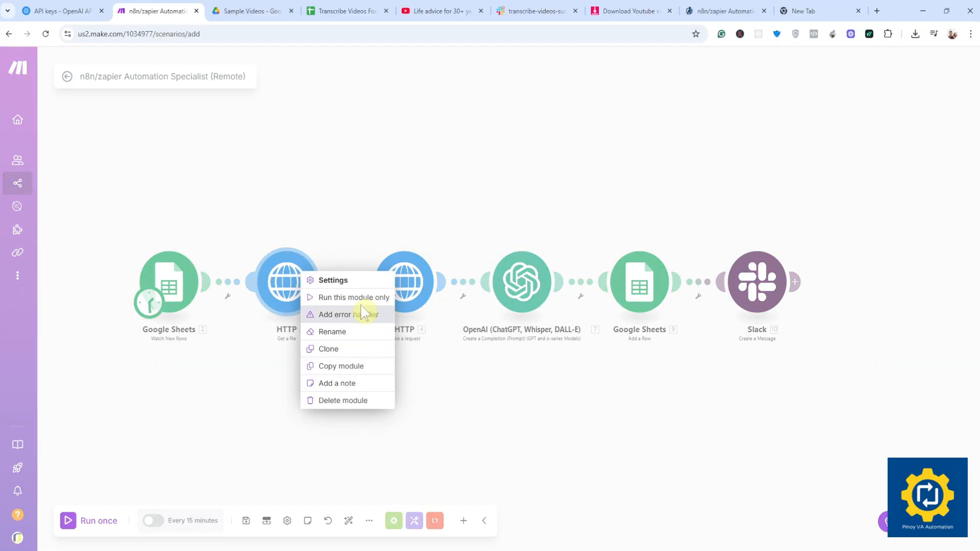
{"action": "left_click", "coordinate": [357, 297]}
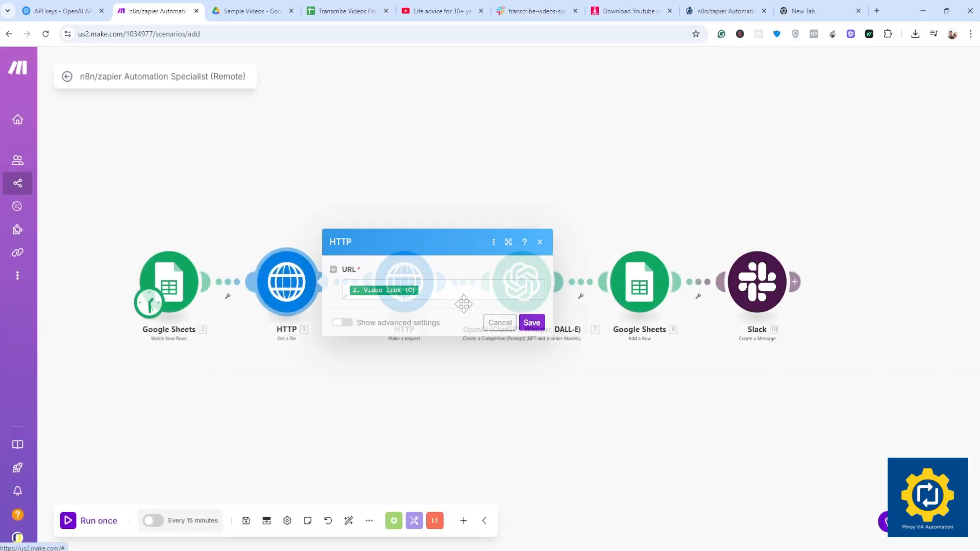
{"action": "left_click", "coordinate": [440, 290]}
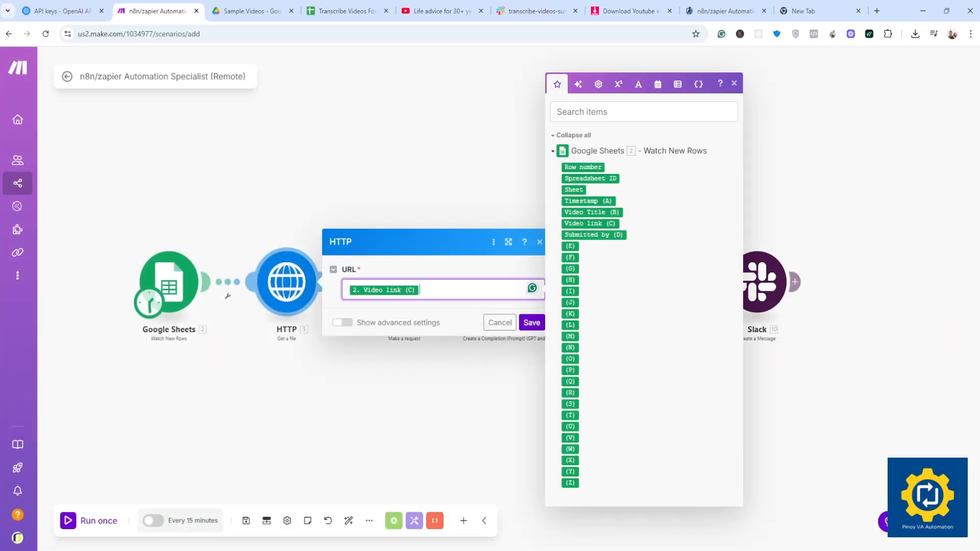
{"action": "left_click", "coordinate": [448, 376]}
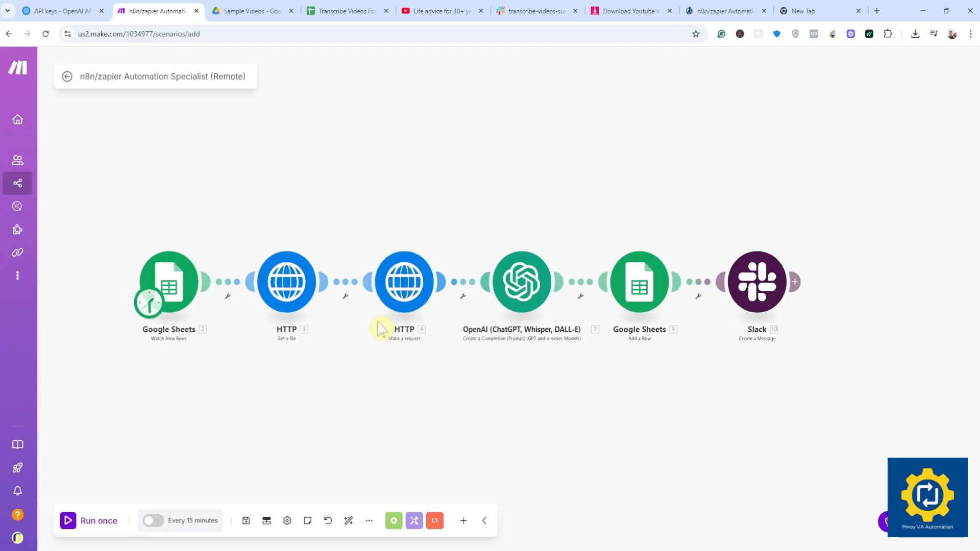
Examine the request URL and method in the HTTP Make a request module
{"action": "left_click", "coordinate": [386, 291]}
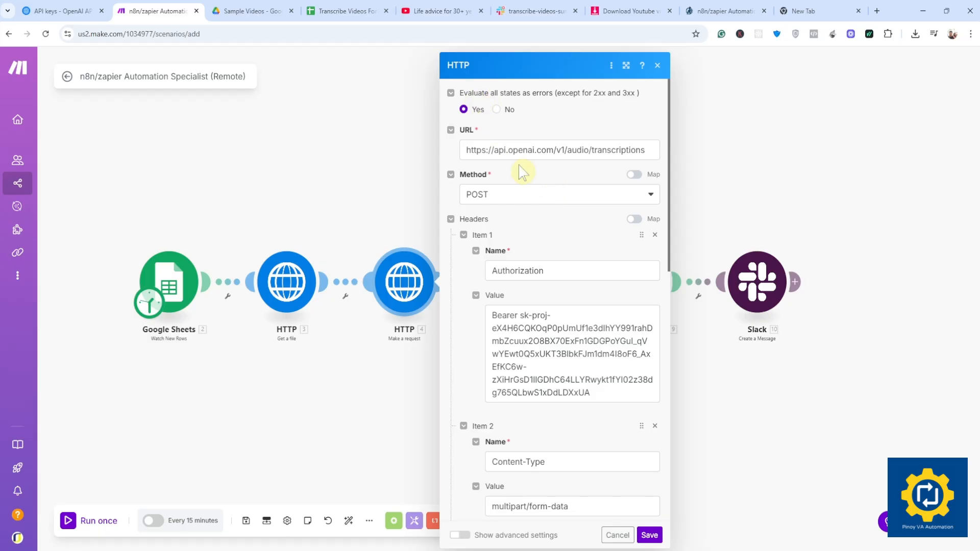
{"action": "left_click_drag", "start_coordinate": [466, 150], "coordinate": [629, 150]}
{"action": "left_click", "coordinate": [576, 150]}
{"action": "left_click", "coordinate": [597, 150]}
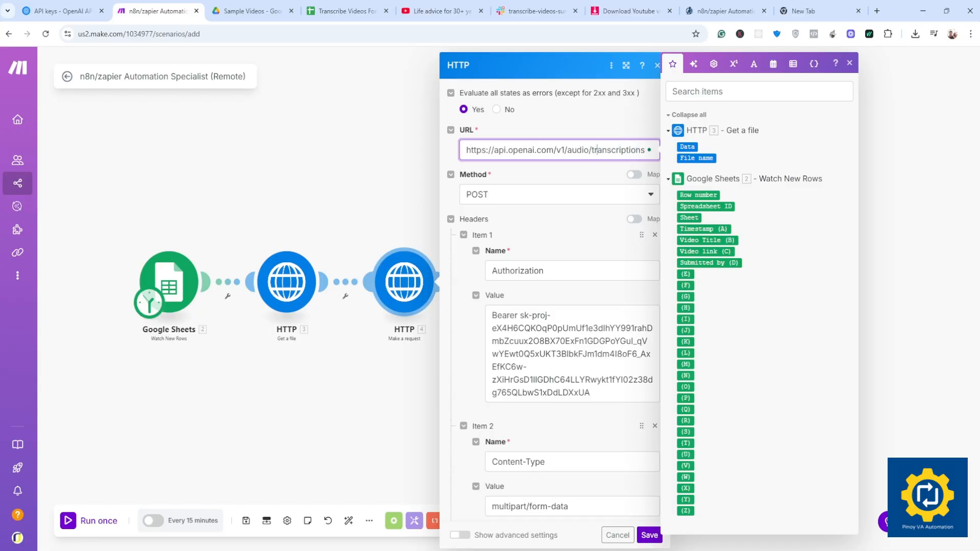
{"action": "left_click", "coordinate": [571, 177]}
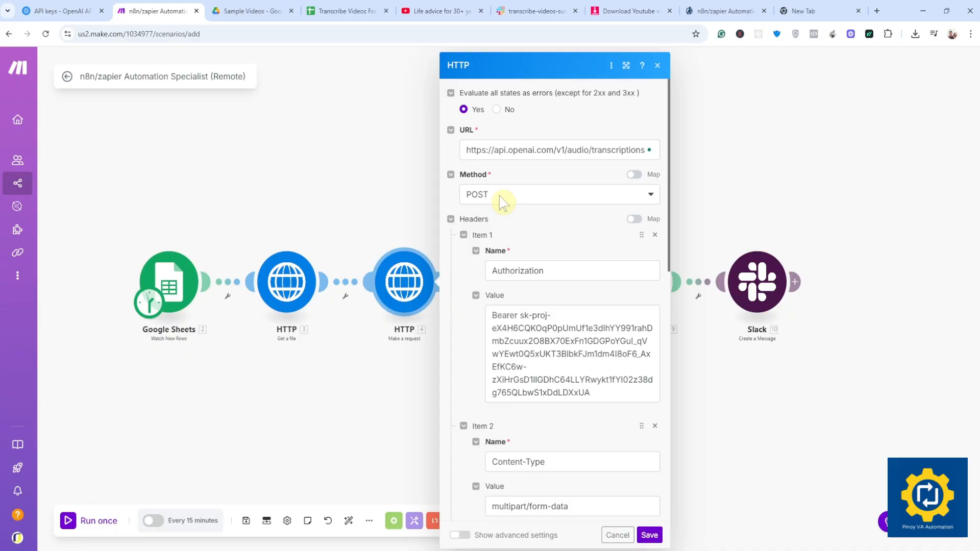
Examine the Authorization header in the HTTP Make a request module, including where the API key follows Bearer
{"action": "double_click", "coordinate": [527, 271]}
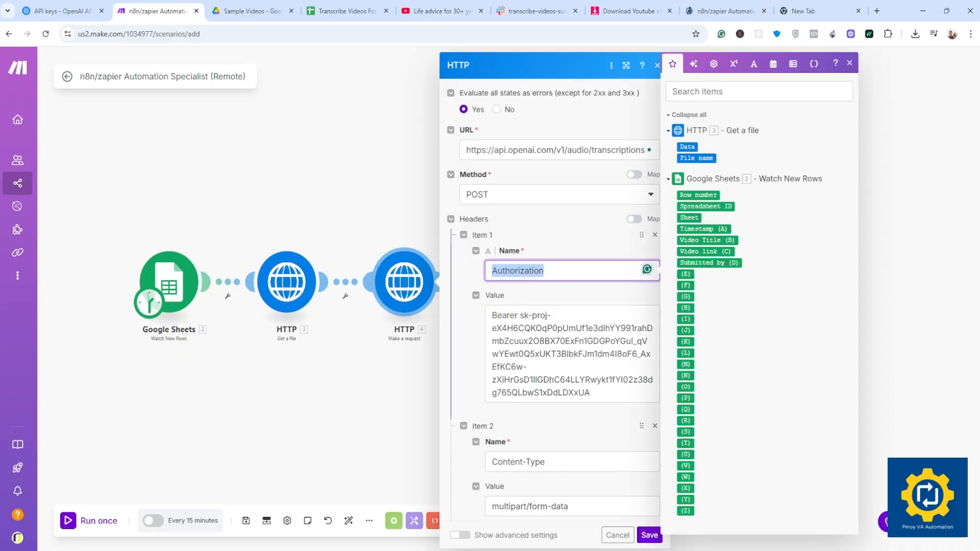
{"action": "left_click", "coordinate": [560, 305]}
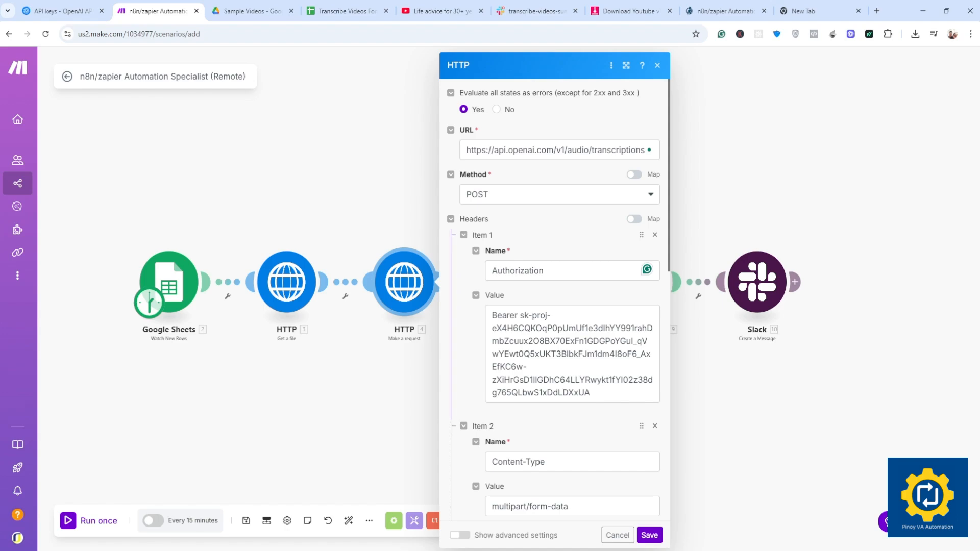
{"action": "left_click_drag", "start_coordinate": [492, 315], "coordinate": [578, 393]}
{"action": "left_click", "coordinate": [548, 306]}
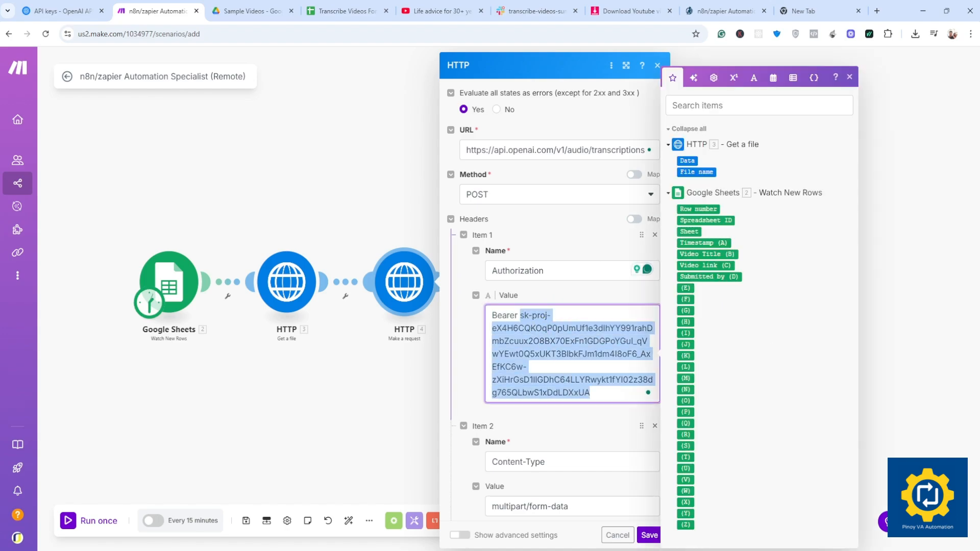
{"action": "left_click", "coordinate": [524, 315]}
{"action": "left_click_drag", "start_coordinate": [520, 315], "coordinate": [590, 392]}
{"action": "left_click", "coordinate": [591, 393]}
{"action": "left_click_drag", "start_coordinate": [519, 316], "coordinate": [591, 393]}
{"action": "left_click", "coordinate": [542, 328]}
Review the HTTP request's Content-Type header, query string and available body type options
{"action": "scroll", "coordinate": [542, 329], "scroll_direction": "down", "scroll_amount": 3}
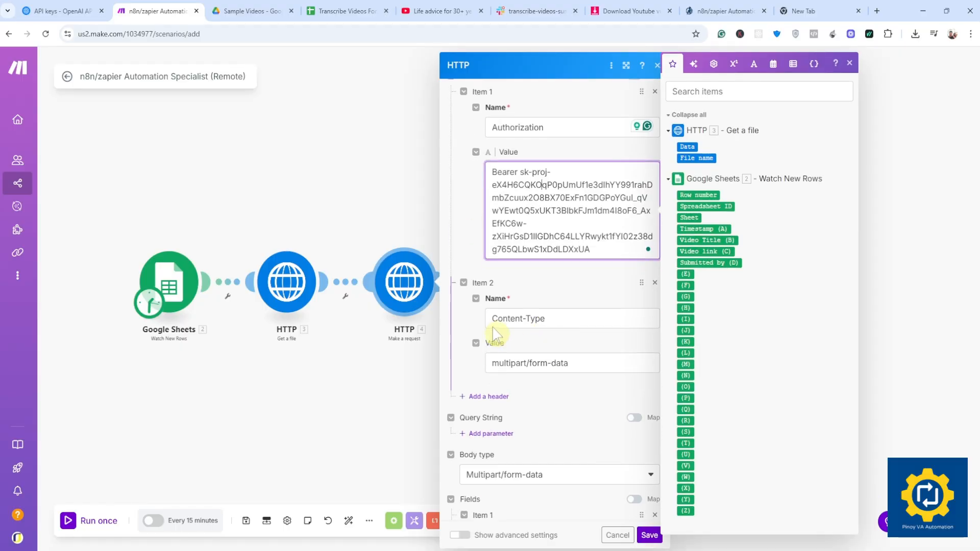
{"action": "scroll", "coordinate": [530, 306], "scroll_direction": "up", "scroll_amount": 3}
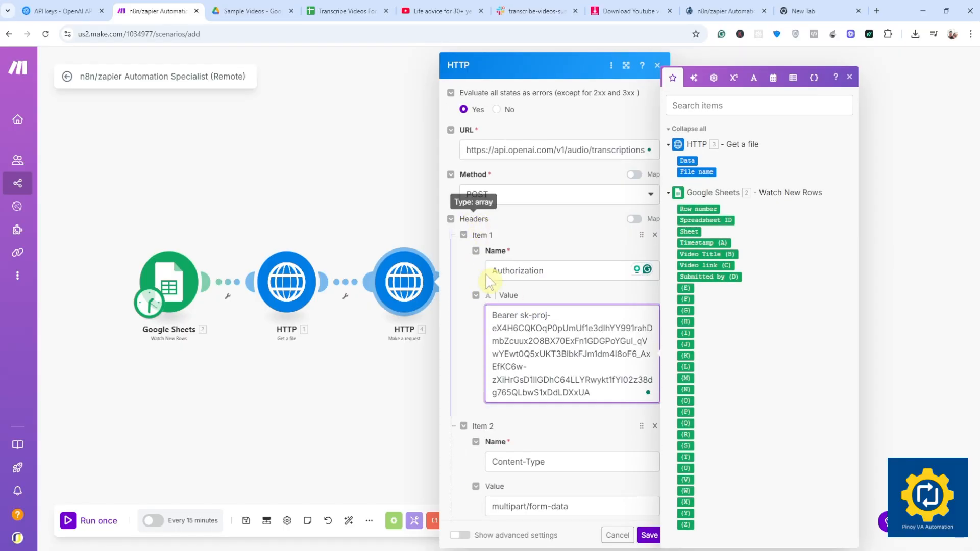
{"action": "scroll", "coordinate": [485, 293], "scroll_direction": "down", "scroll_amount": 3}
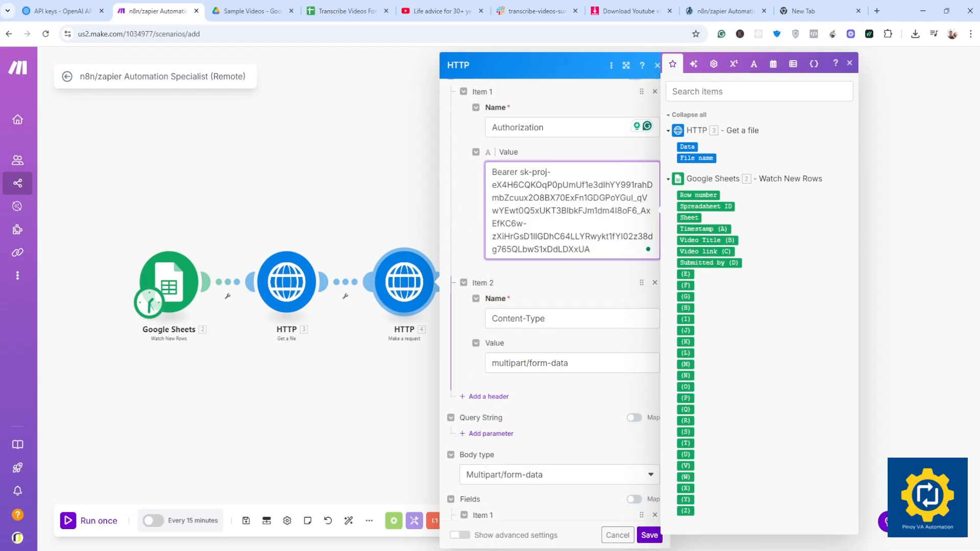
{"action": "scroll", "coordinate": [516, 297], "scroll_direction": "down", "scroll_amount": 3}
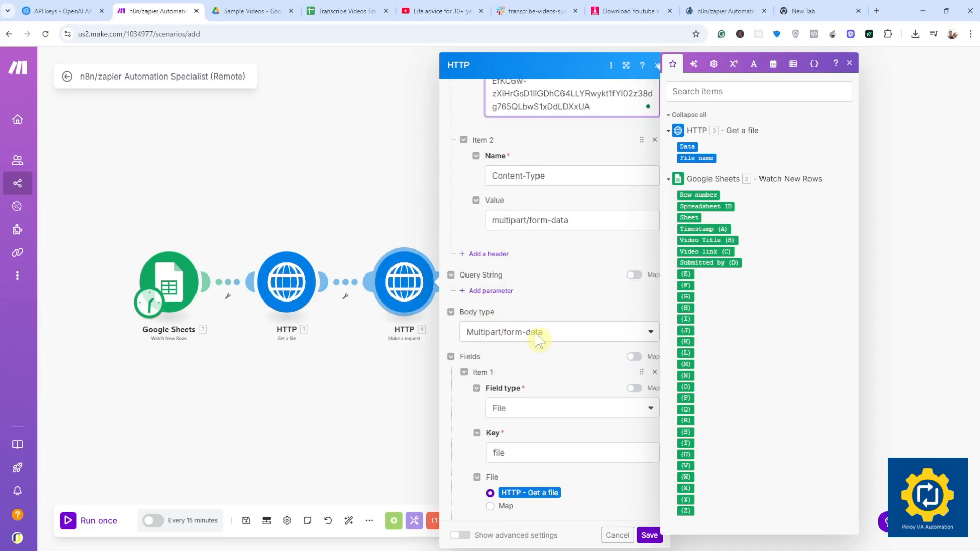
{"action": "left_click", "coordinate": [625, 317]}
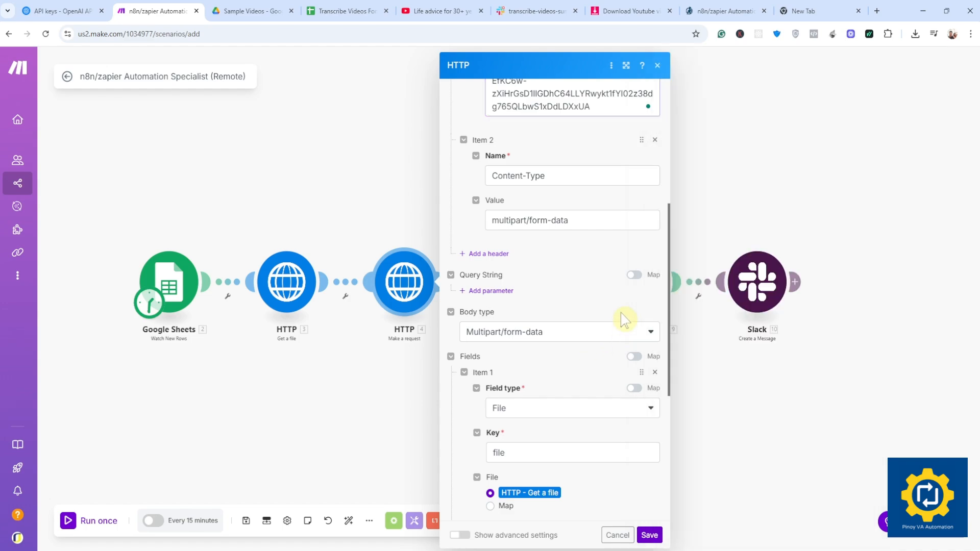
{"action": "left_click", "coordinate": [542, 335]}
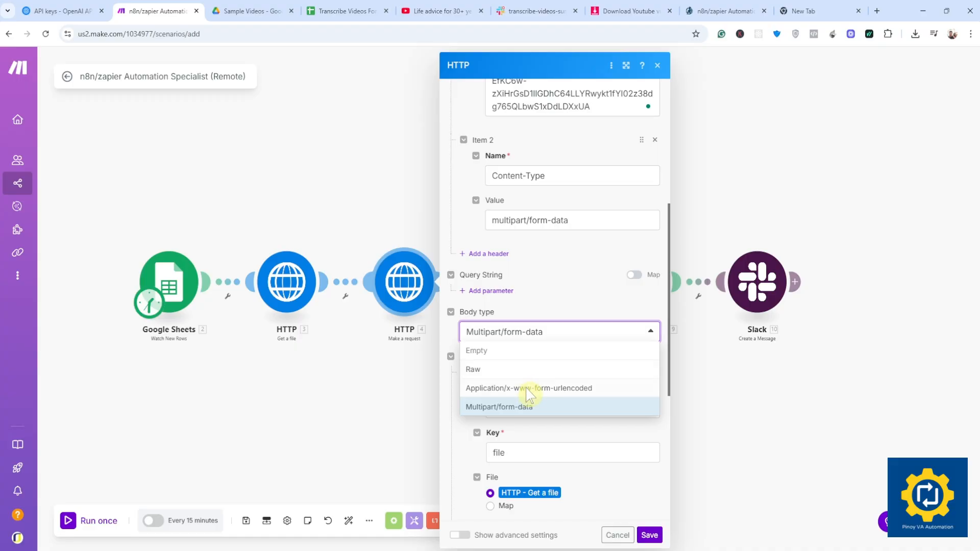
{"action": "left_click", "coordinate": [562, 316]}
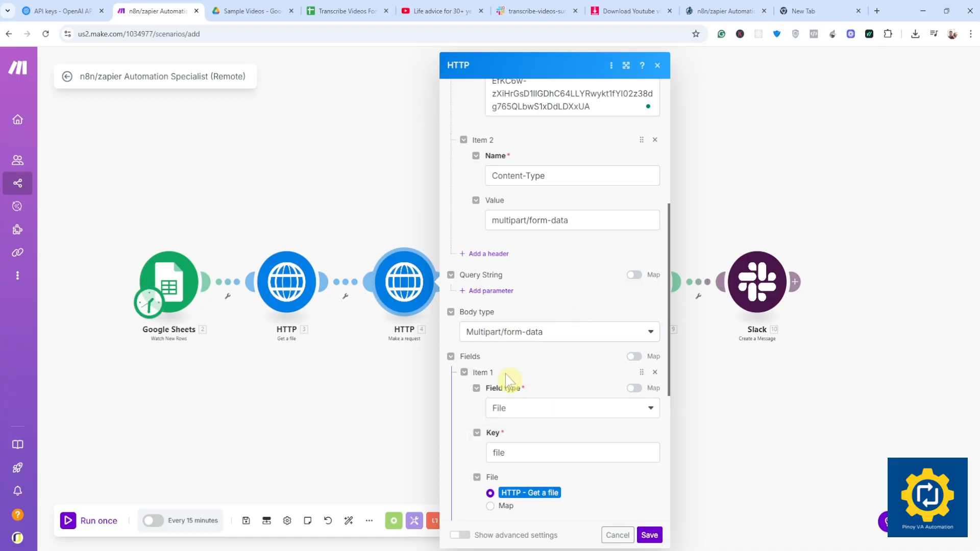
Inspect the request's file item: its field type options, key, and the Map alternative to HTTP - Get a file as source
{"action": "scroll", "coordinate": [480, 358], "scroll_direction": "down", "scroll_amount": 3}
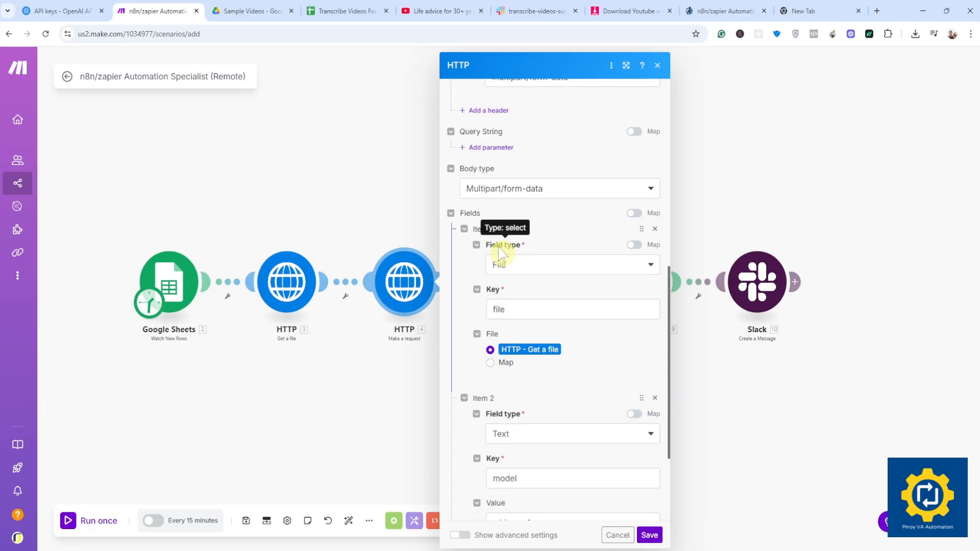
{"action": "left_click", "coordinate": [519, 267]}
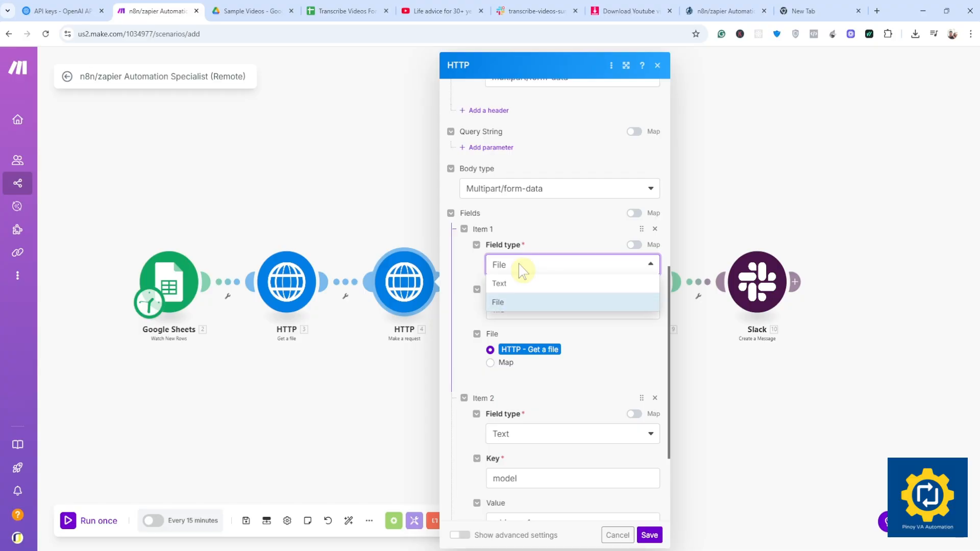
{"action": "left_click", "coordinate": [521, 269]}
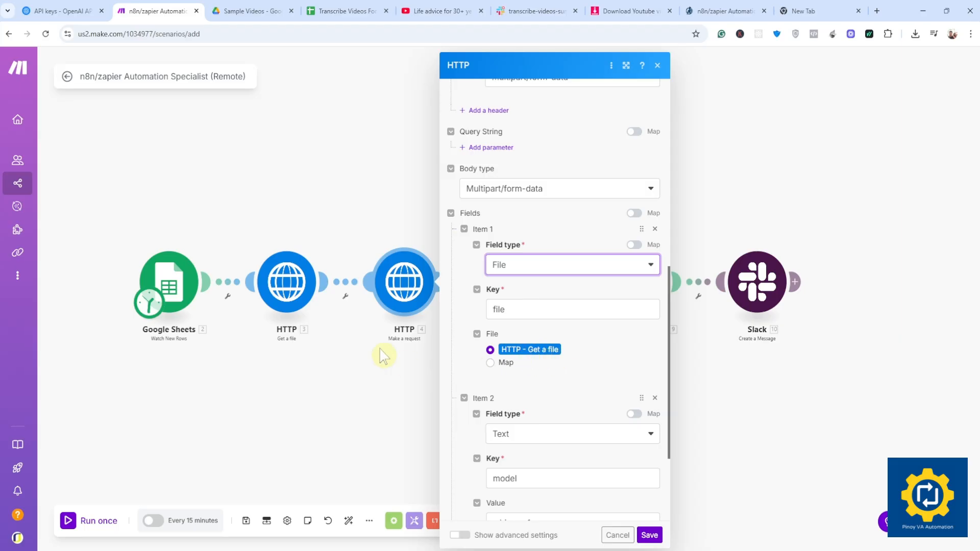
{"action": "left_click", "coordinate": [506, 363]}
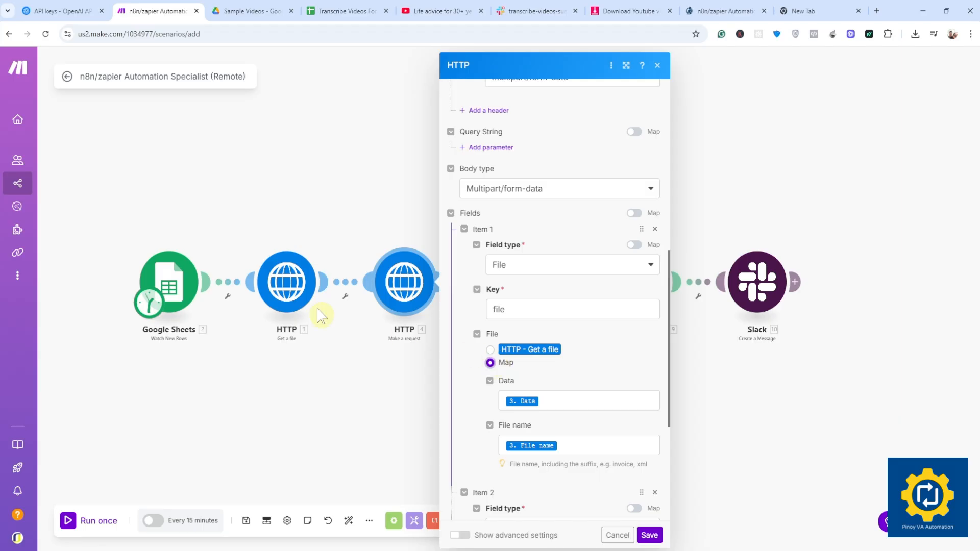
{"action": "left_click", "coordinate": [288, 297]}
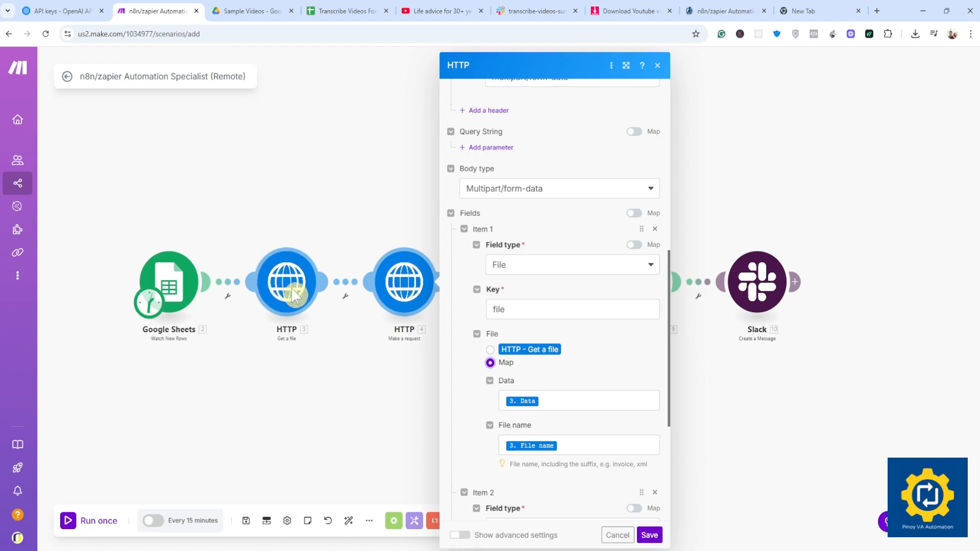
{"action": "left_click", "coordinate": [491, 362]}
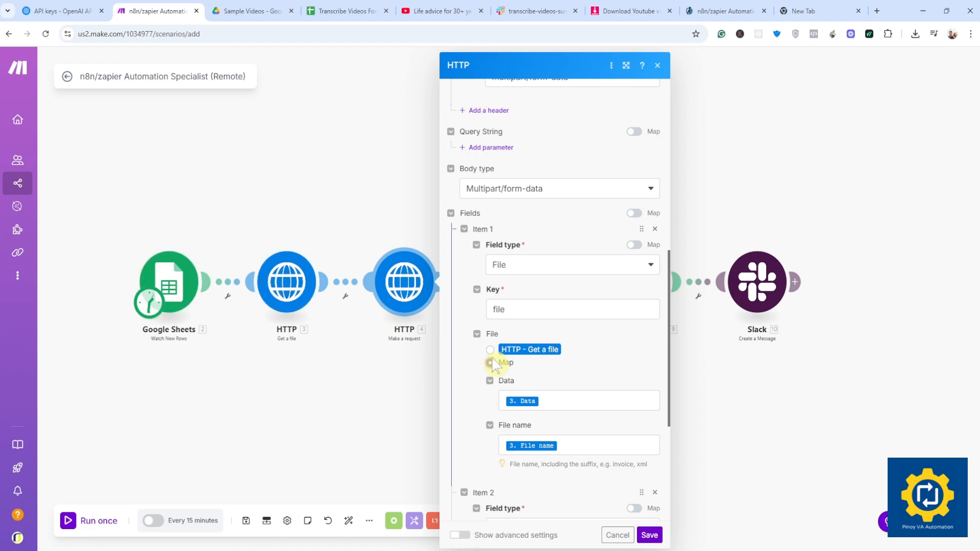
{"action": "left_click", "coordinate": [490, 349]}
Check the request's second form item, its model key and value, and save the HTTP Make a request module
{"action": "scroll", "coordinate": [568, 357], "scroll_direction": "down", "scroll_amount": 3}
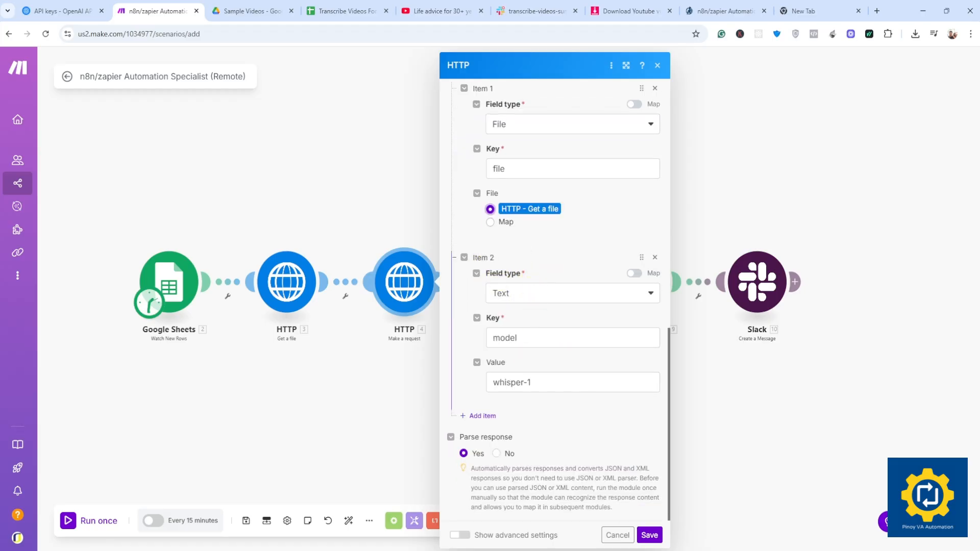
{"action": "double_click", "coordinate": [505, 338]}
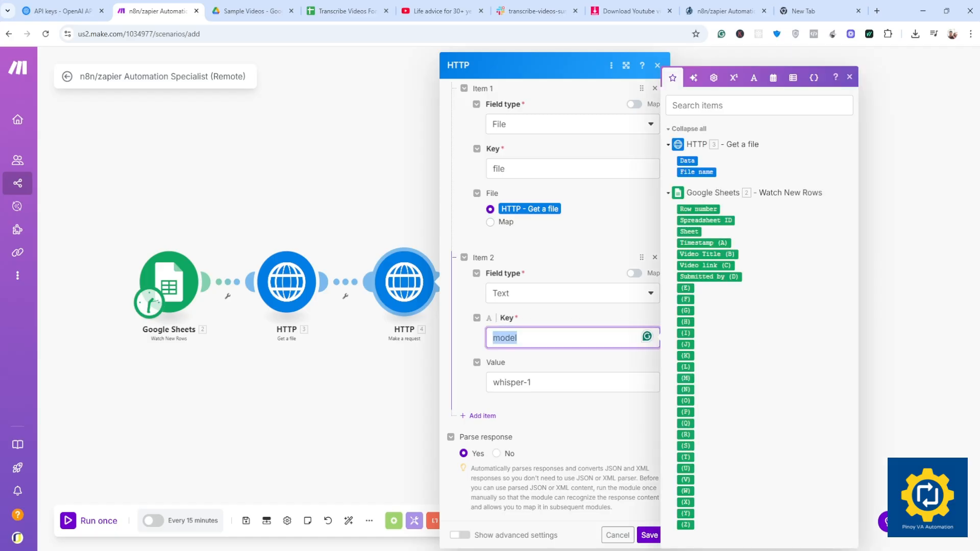
{"action": "left_click", "coordinate": [547, 363]}
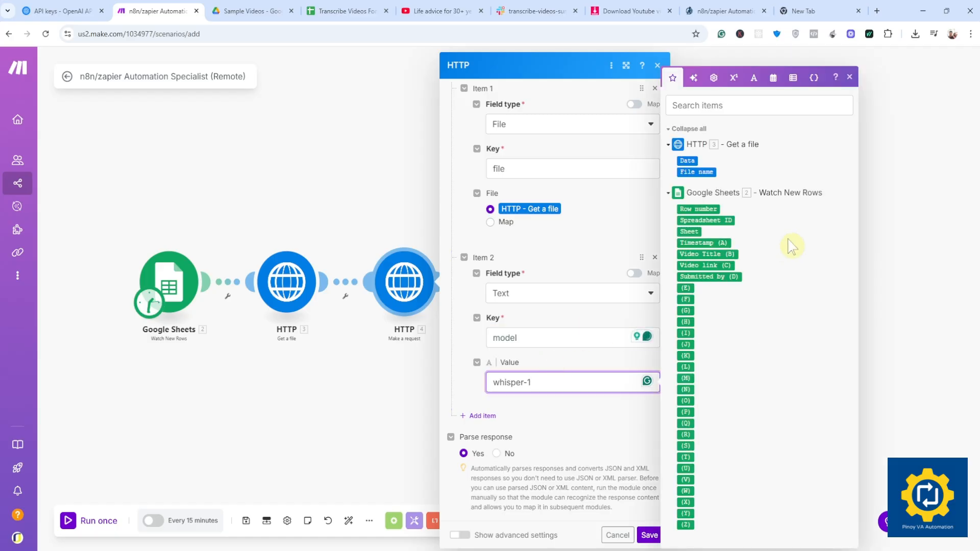
{"action": "left_click", "coordinate": [849, 77]}
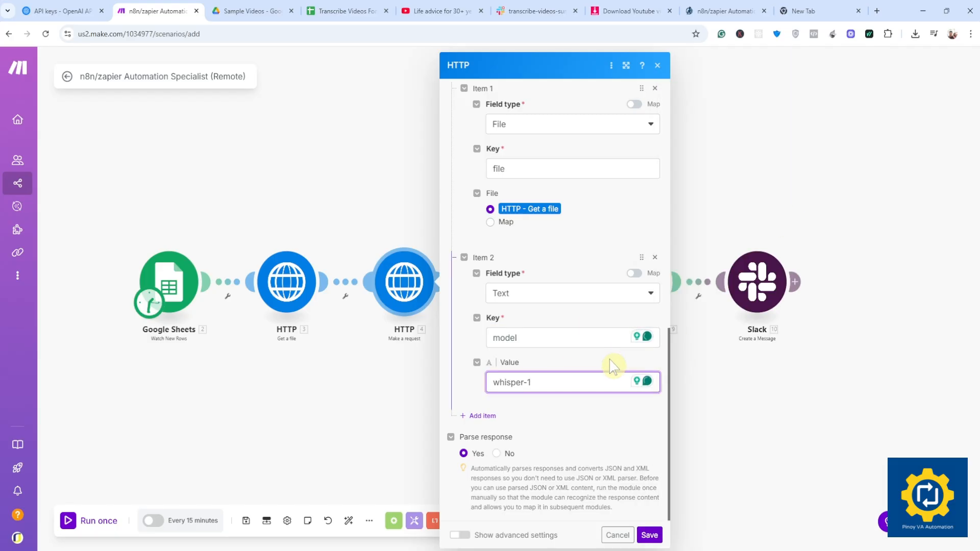
{"action": "left_click", "coordinate": [649, 535]}
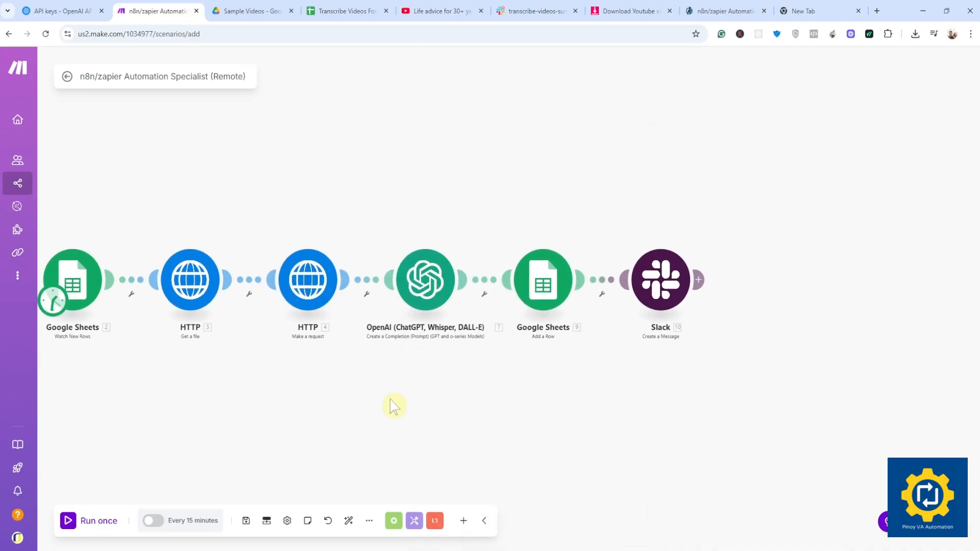
Open the OpenAI module, inspect its connection choices and the form for creating a new connection, and close that form without adding one
{"action": "left_click_drag", "start_coordinate": [394, 406], "coordinate": [461, 404]}
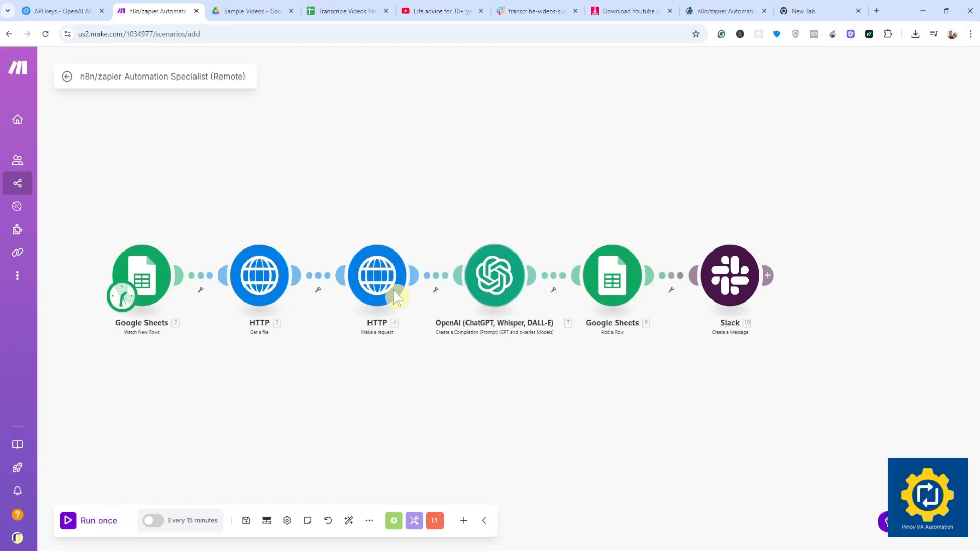
{"action": "left_click", "coordinate": [499, 283]}
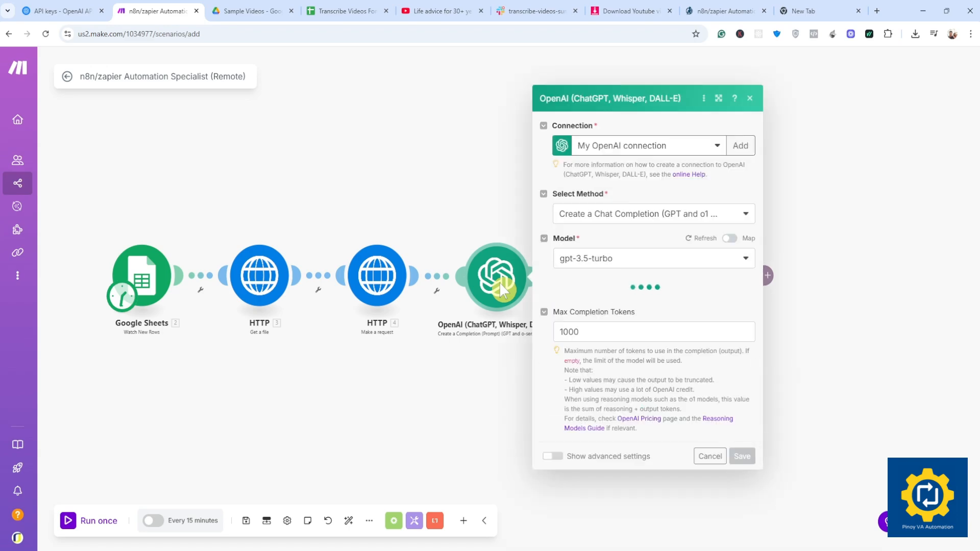
{"action": "left_click", "coordinate": [715, 146]}
{"action": "left_click", "coordinate": [719, 147]}
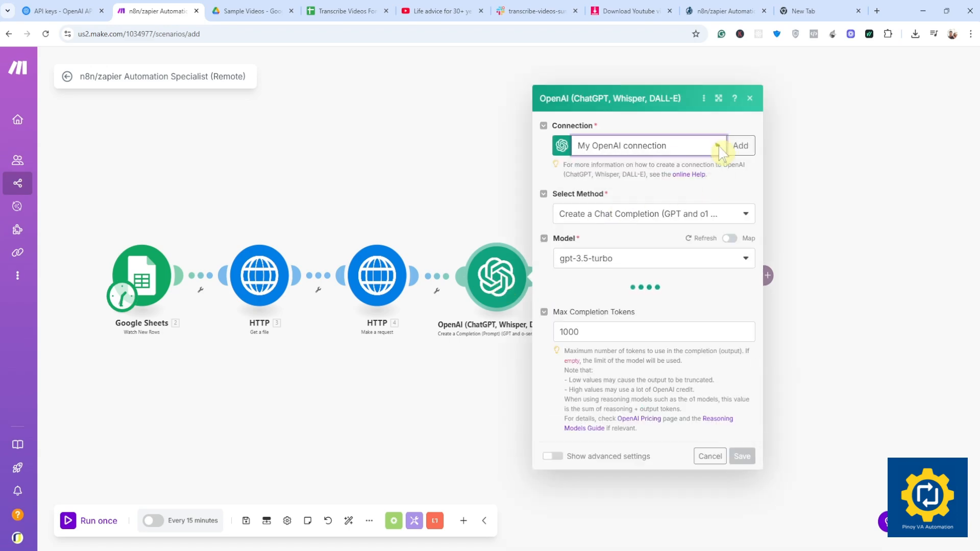
{"action": "left_click", "coordinate": [740, 146]}
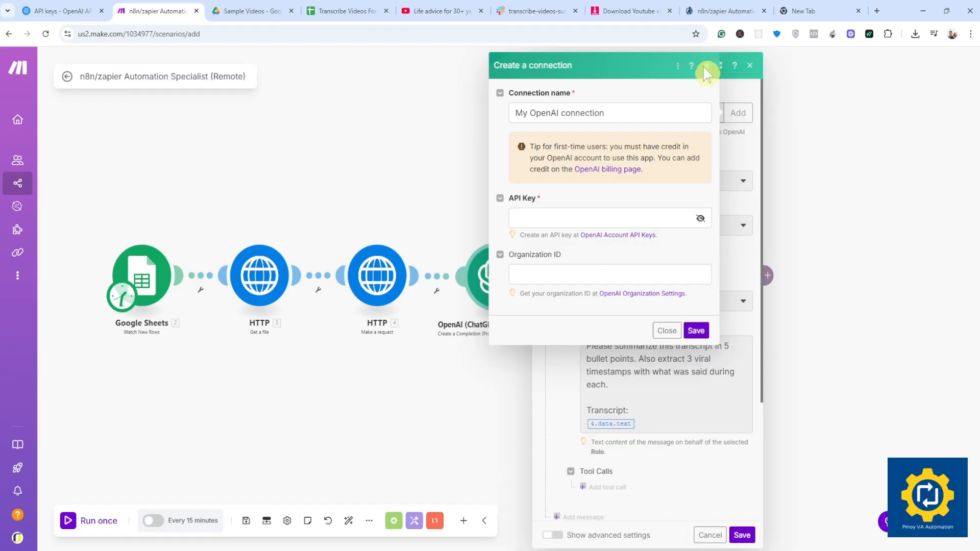
{"action": "left_click", "coordinate": [667, 331]}
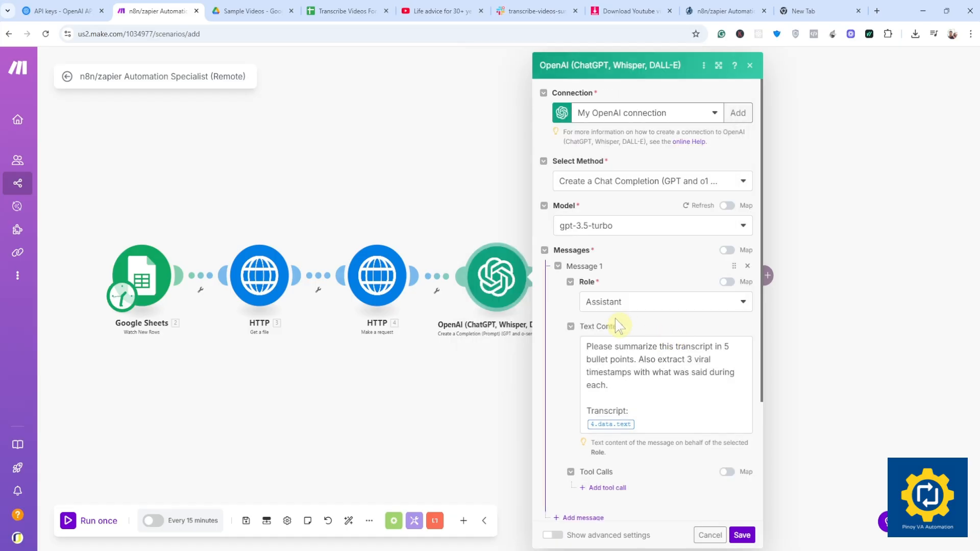
Change the OpenAI prompt to summarize the transcript in 3 bullet points, check the transcript mapping, and close the module without saving
{"action": "scroll", "coordinate": [646, 286], "scroll_direction": "down", "scroll_amount": 3}
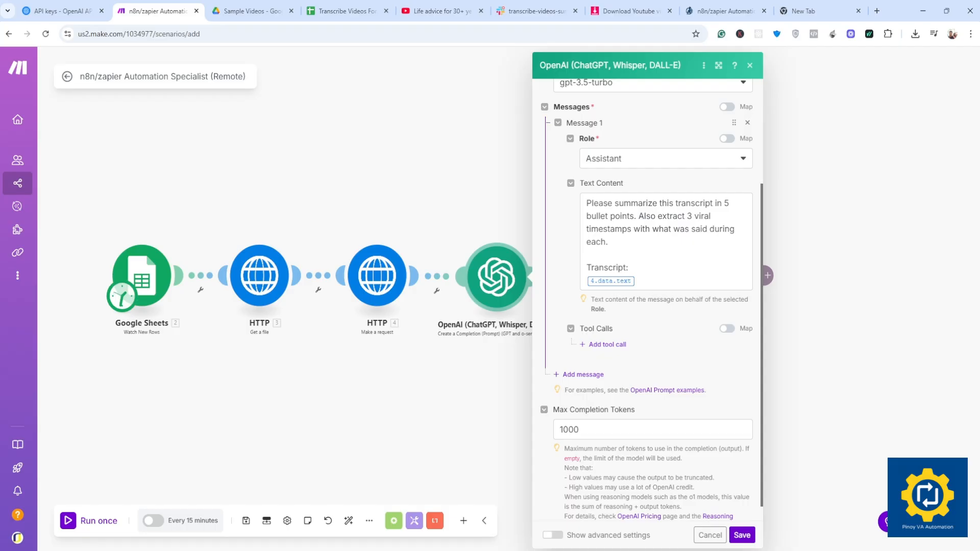
{"action": "left_click_drag", "start_coordinate": [586, 203], "coordinate": [653, 203]}
{"action": "left_click", "coordinate": [673, 203]}
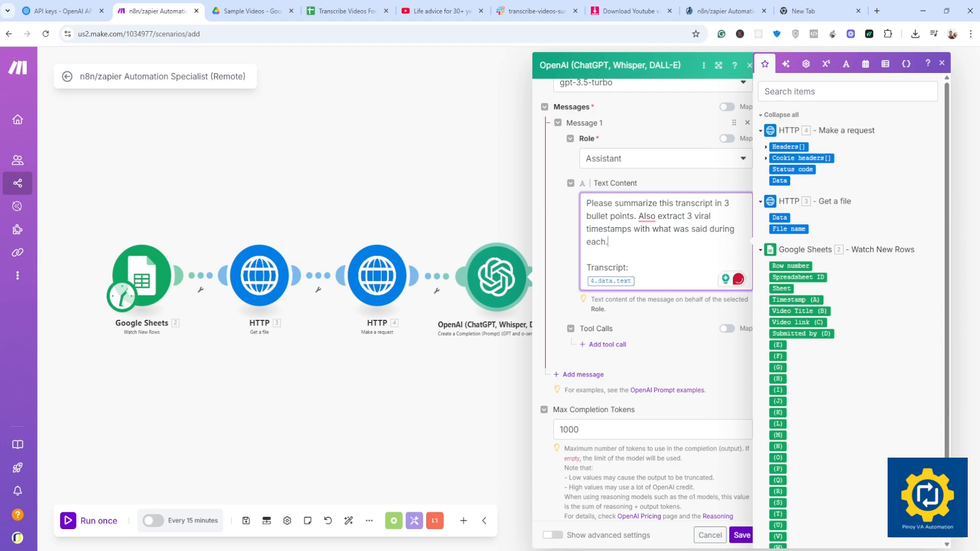
{"action": "left_click", "coordinate": [635, 281]}
{"action": "scroll", "coordinate": [628, 267], "scroll_direction": "down", "scroll_amount": 1}
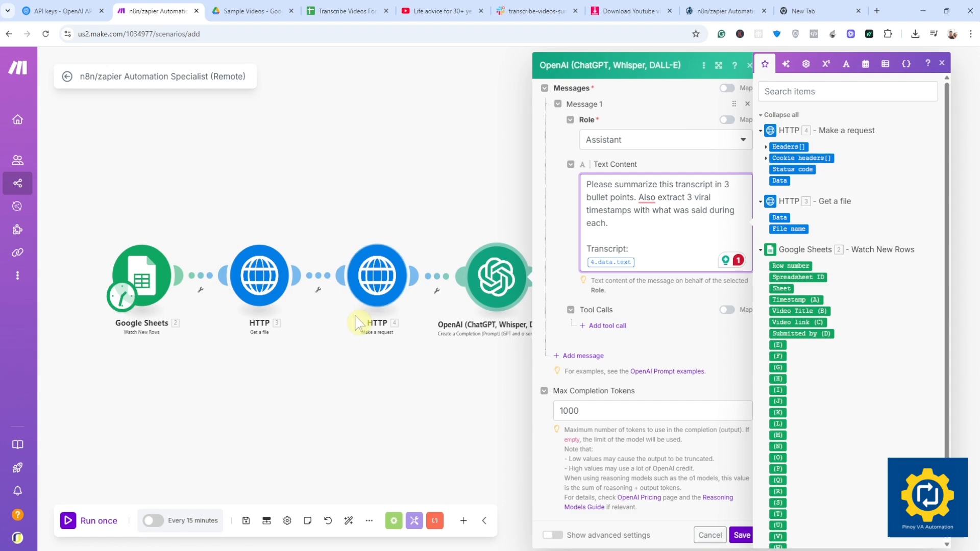
{"action": "left_click", "coordinate": [941, 63]}
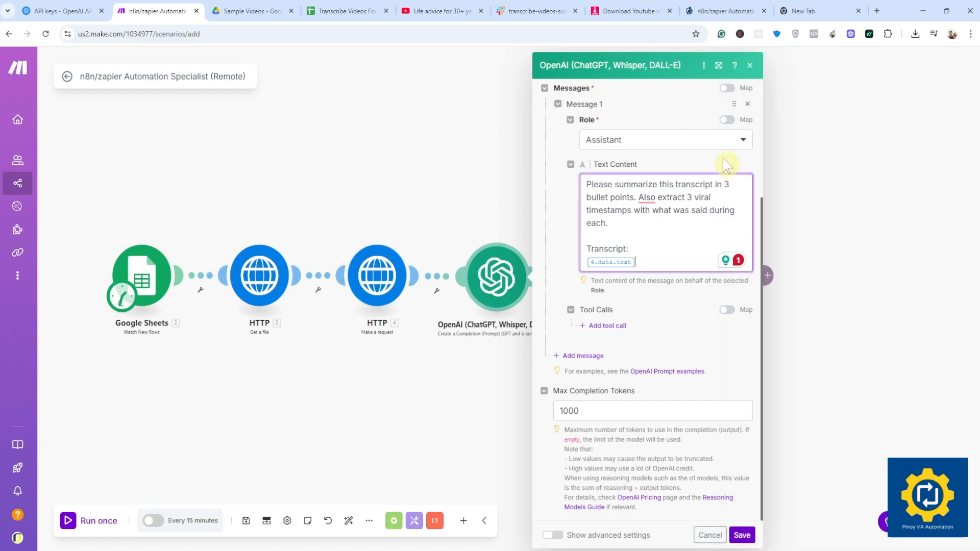
{"action": "left_click", "coordinate": [749, 65]}
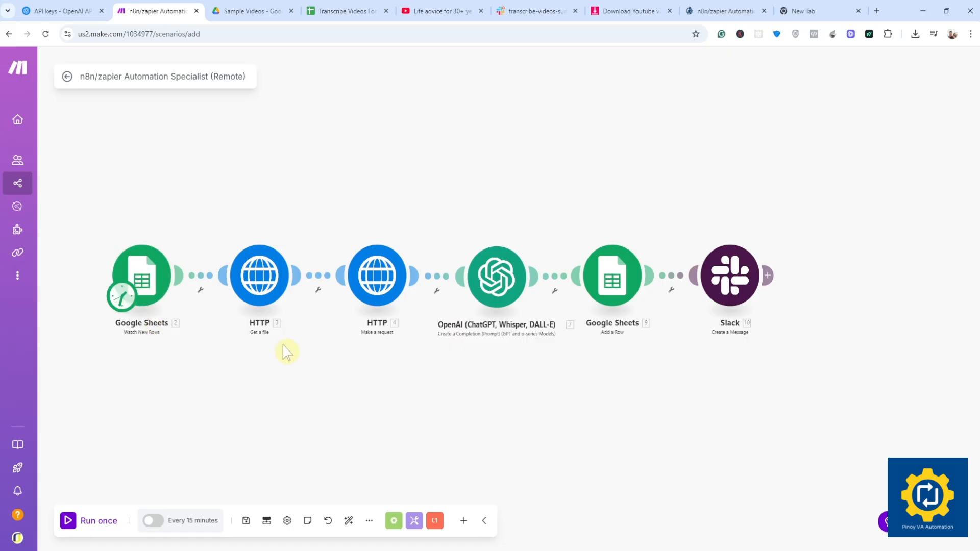
{"action": "right_click", "coordinate": [377, 278]}
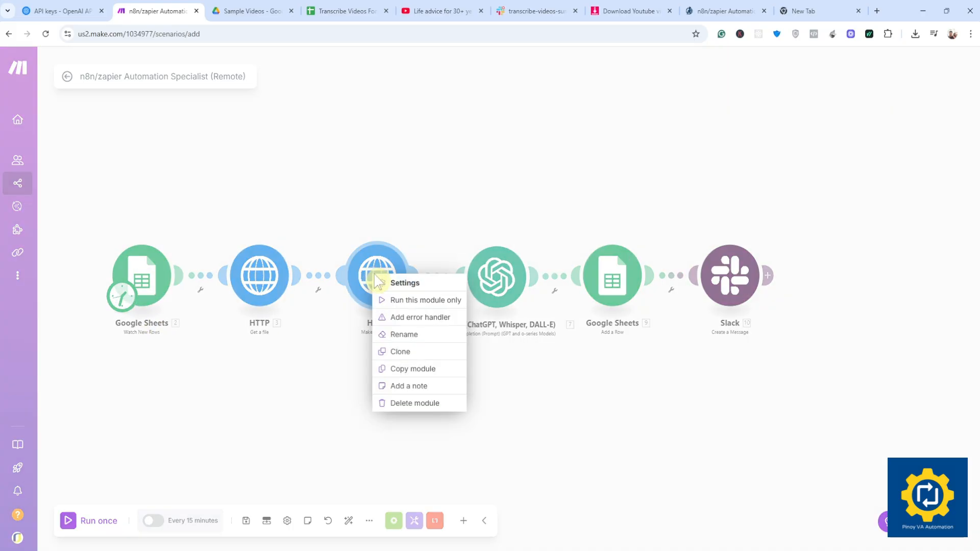
{"action": "left_click", "coordinate": [313, 387]}
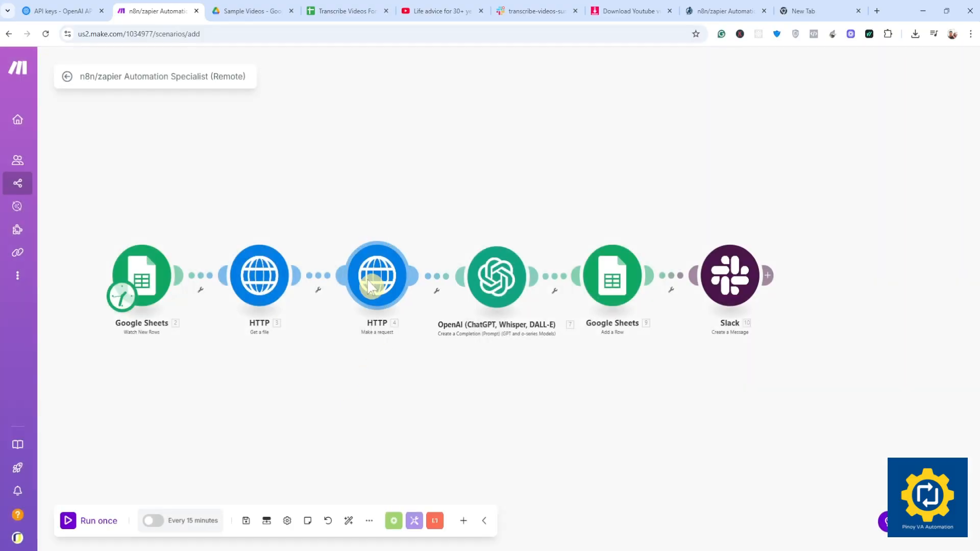
{"action": "right_click", "coordinate": [498, 282]}
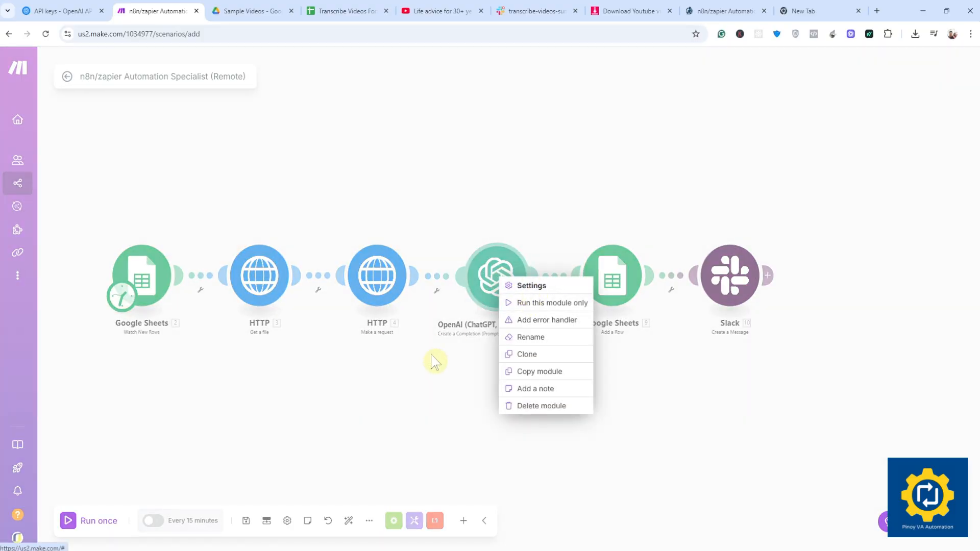
{"action": "left_click", "coordinate": [463, 396]}
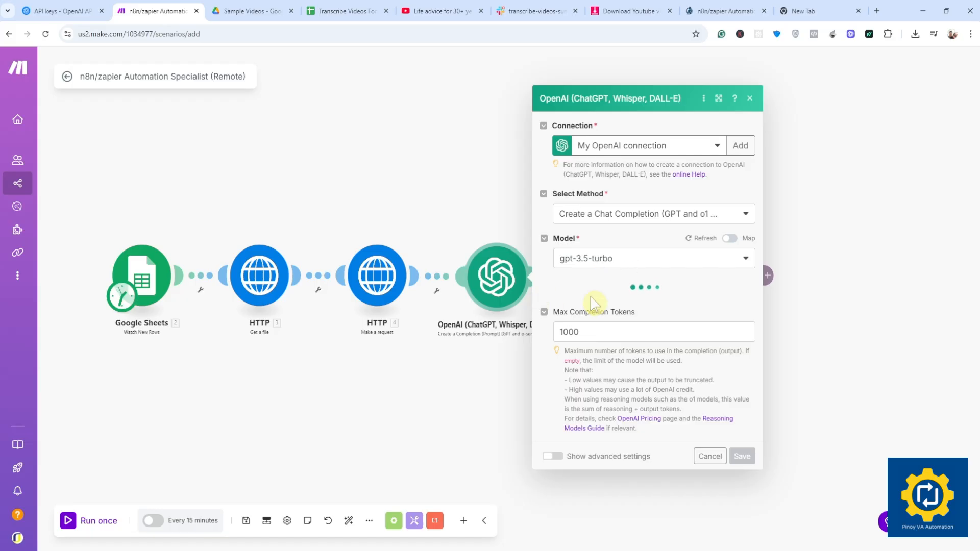
Check the Max Completion Tokens setting in the OpenAI module and close the module
{"action": "scroll", "coordinate": [627, 302], "scroll_direction": "down", "scroll_amount": 3}
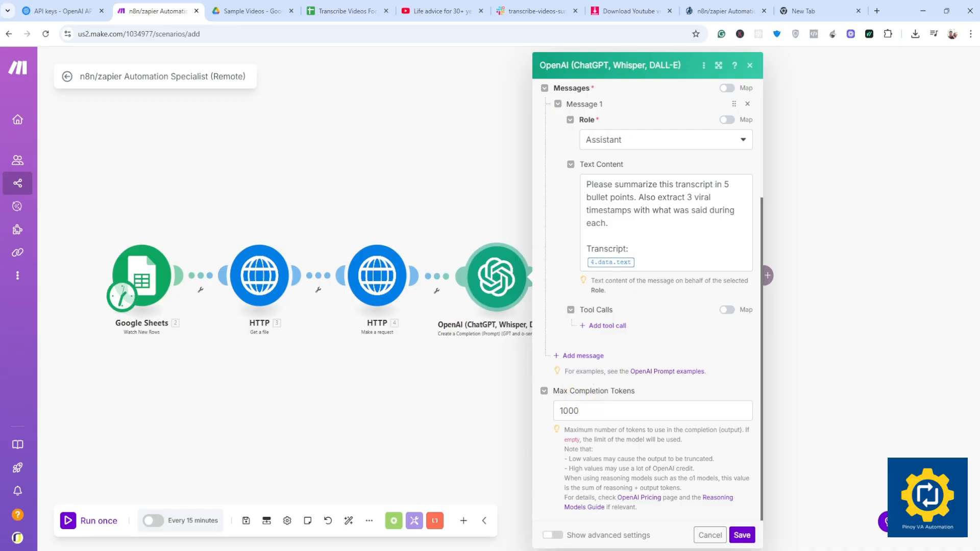
{"action": "left_click", "coordinate": [595, 411]}
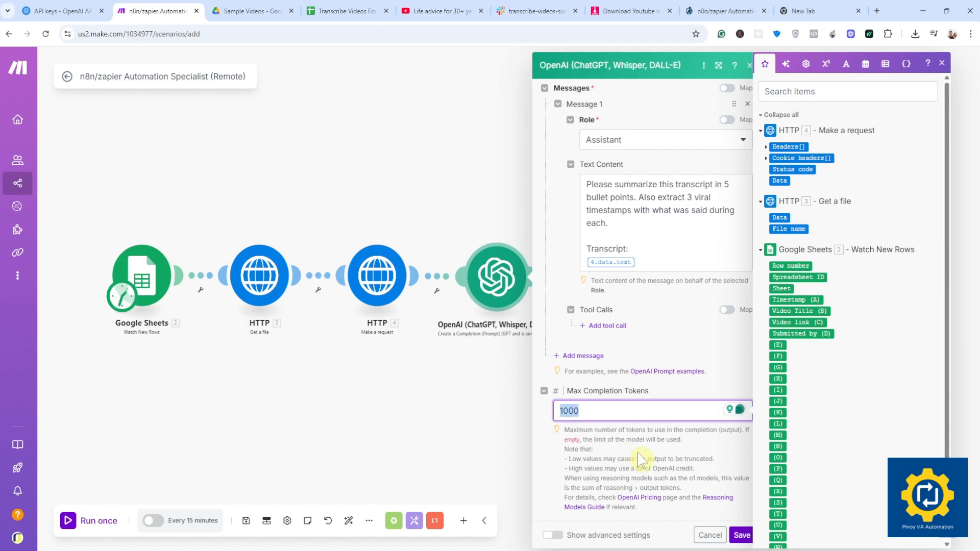
{"action": "left_click", "coordinate": [480, 436]}
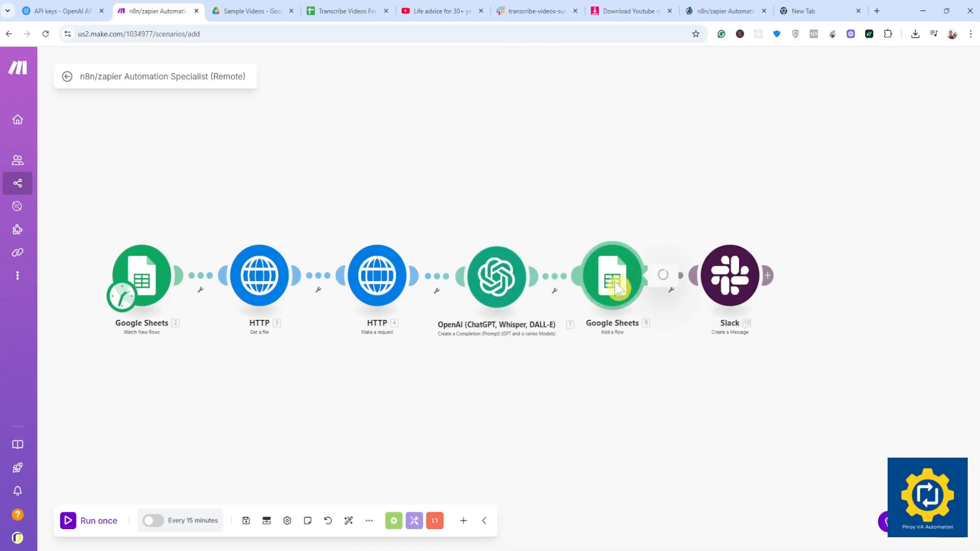
Review the Google Sheets Add a Row module's sheet name options and compare them with the two sheets in the Transcribe Videos Form (Responses) spreadsheet
{"action": "left_click", "coordinate": [636, 278]}
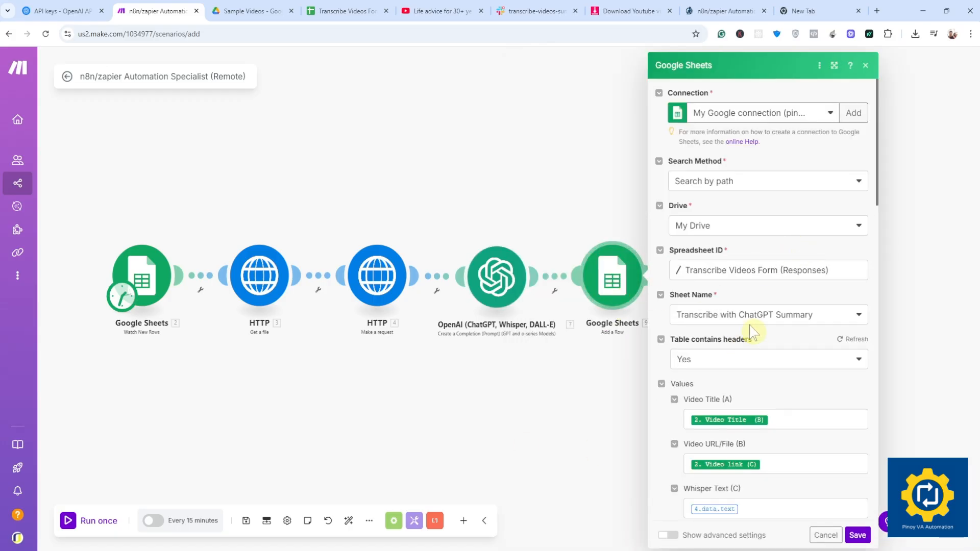
{"action": "left_click", "coordinate": [833, 326]}
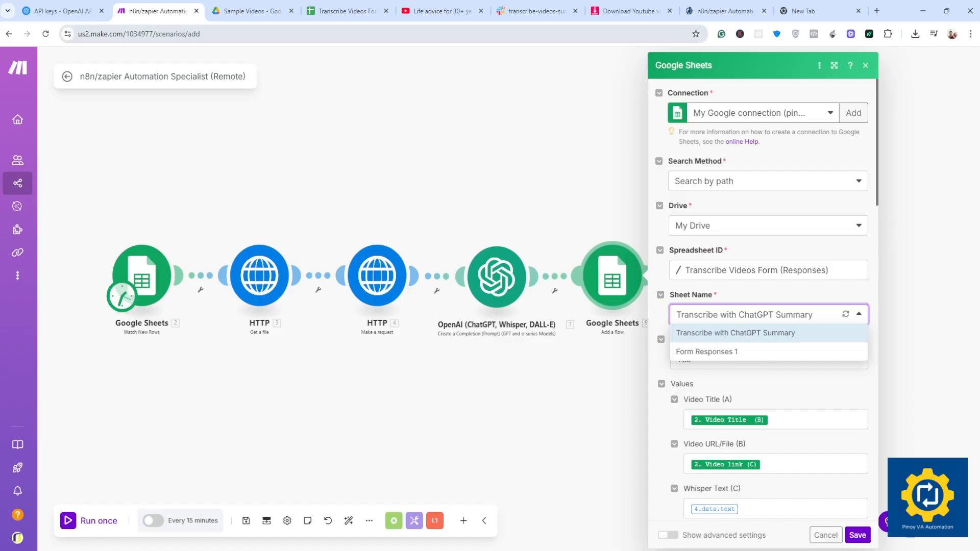
{"action": "left_click", "coordinate": [327, 11]}
{"action": "left_click", "coordinate": [108, 545]}
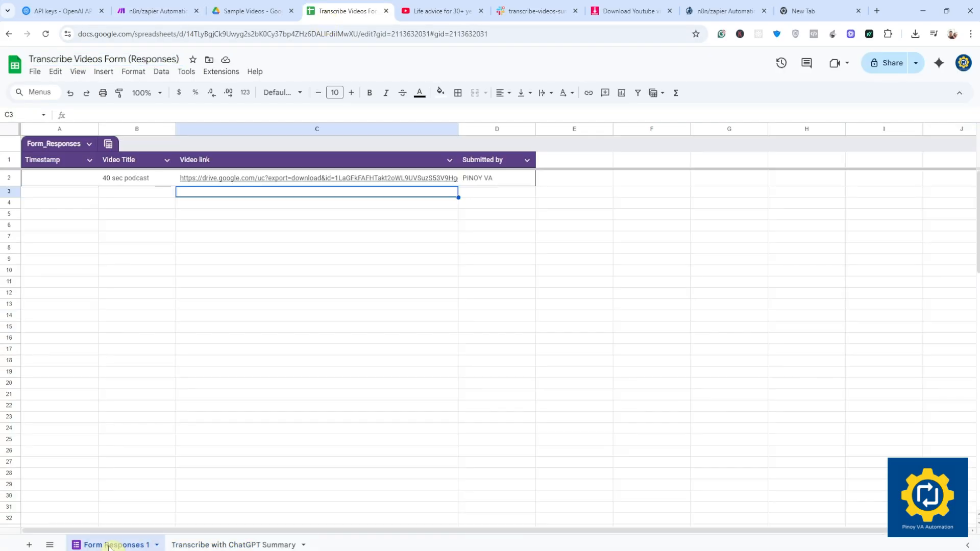
{"action": "left_click", "coordinate": [202, 546]}
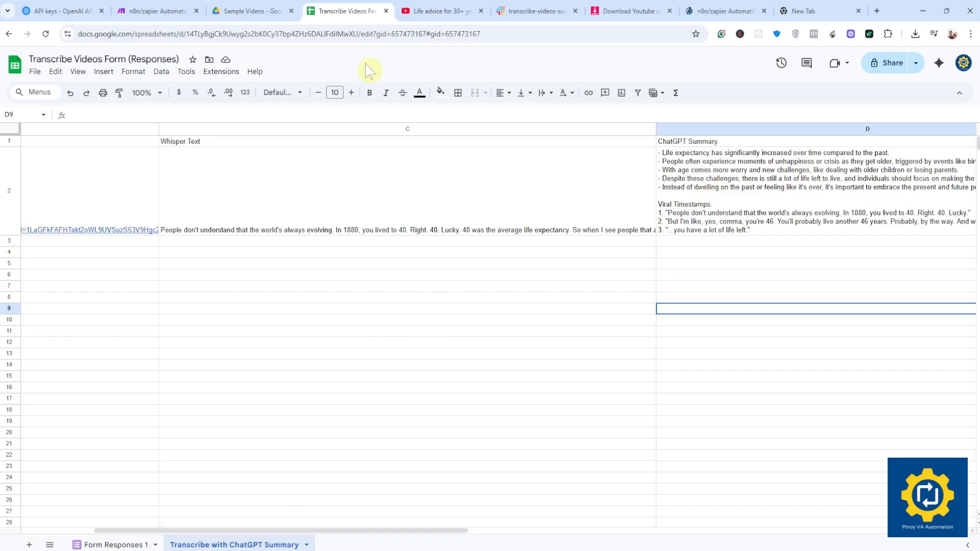
{"action": "left_click", "coordinate": [151, 11]}
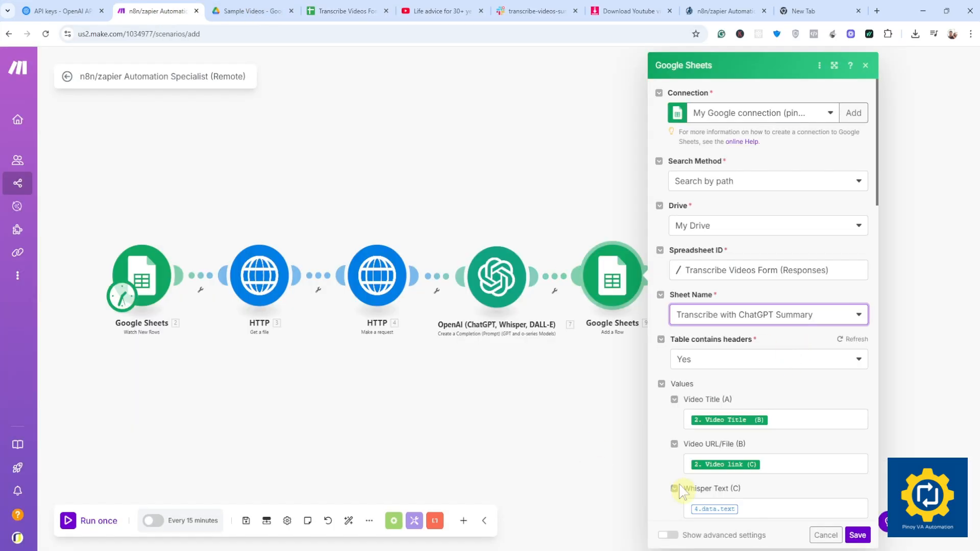
Inspect how the Video Title and Whisper Text columns are mapped to outputs of the earlier modules
{"action": "scroll", "coordinate": [776, 438], "scroll_direction": "down", "scroll_amount": 3}
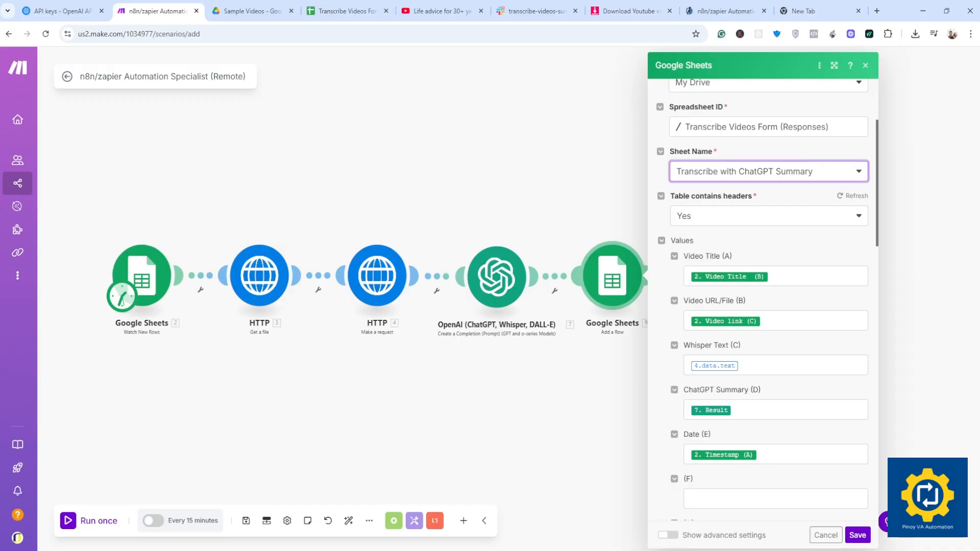
{"action": "left_click", "coordinate": [827, 277]}
{"action": "scroll", "coordinate": [554, 368], "scroll_direction": "down", "scroll_amount": 5}
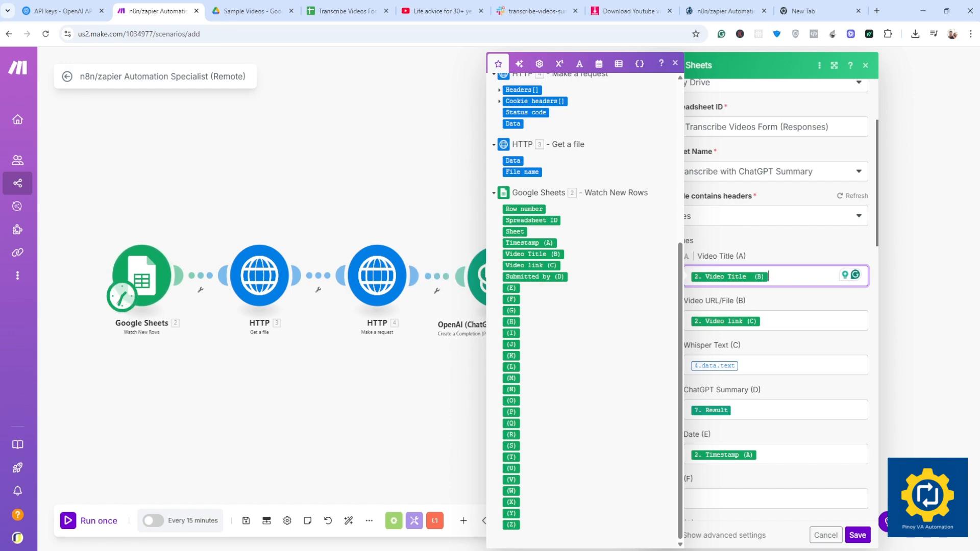
{"action": "left_click", "coordinate": [786, 366]}
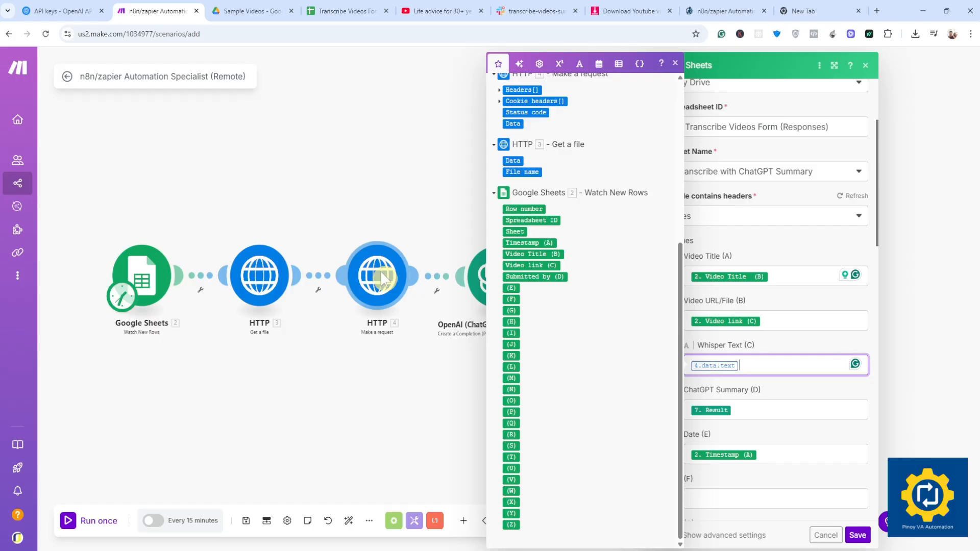
{"action": "scroll", "coordinate": [514, 247], "scroll_direction": "up", "scroll_amount": 3}
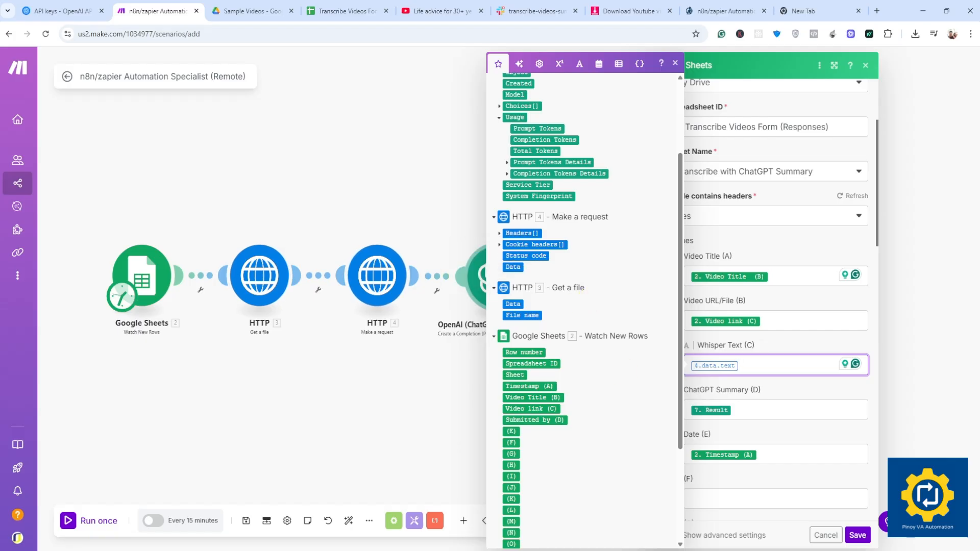
Check the ChatGPT Summary and Date column mappings against the available module outputs, and save the Google Sheets Add a Row module
{"action": "left_click", "coordinate": [758, 410]}
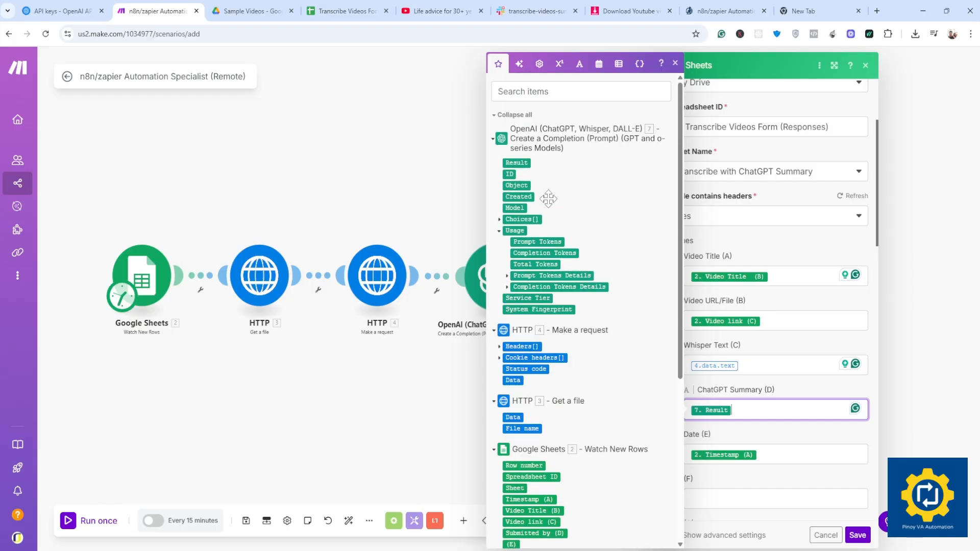
{"action": "scroll", "coordinate": [547, 200], "scroll_direction": "up", "scroll_amount": 2}
{"action": "left_click", "coordinate": [776, 455]}
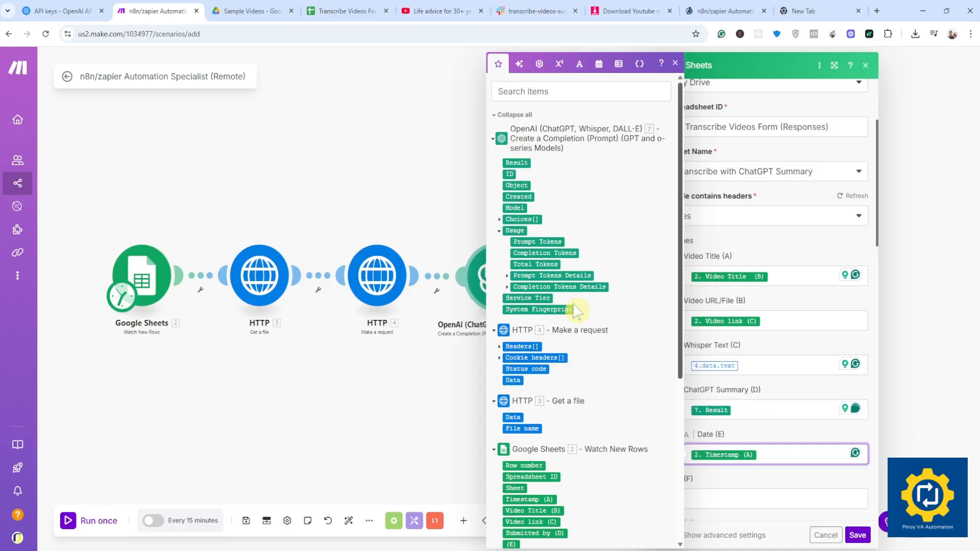
{"action": "scroll", "coordinate": [534, 492], "scroll_direction": "down", "scroll_amount": 5}
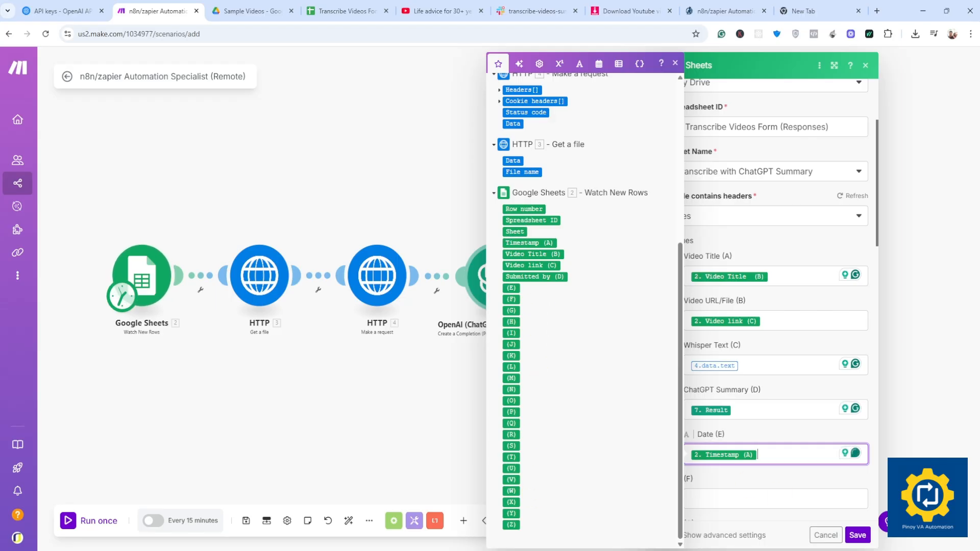
{"action": "left_click", "coordinate": [858, 535]}
Review the Slack Create a Message module's channel settings and message text, including the submission heading, summary and status lines
{"action": "left_click", "coordinate": [718, 281]}
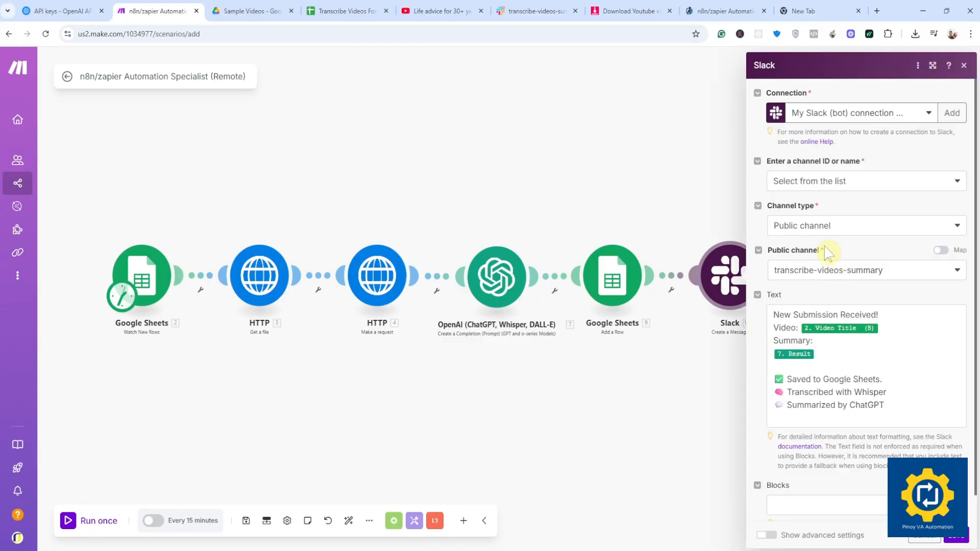
{"action": "left_click_drag", "start_coordinate": [697, 170], "coordinate": [508, 180]}
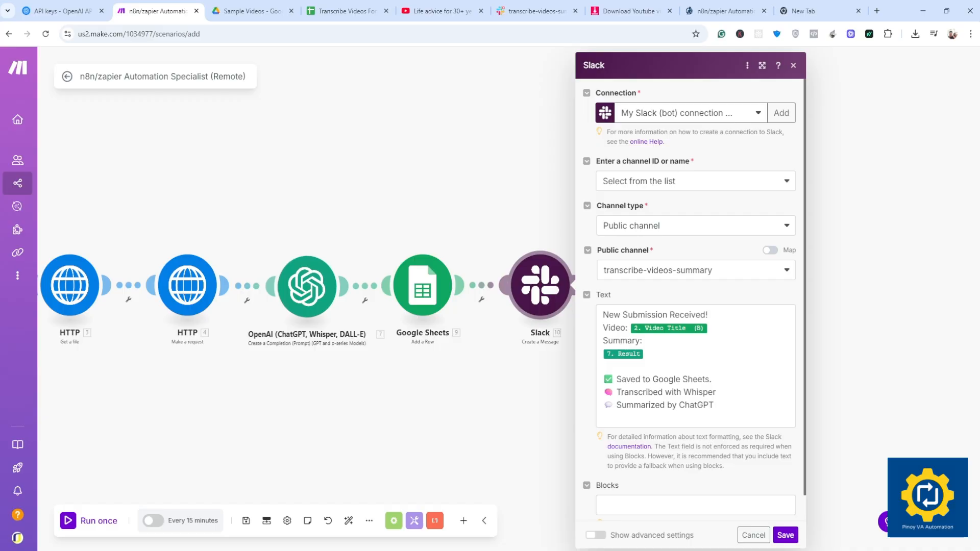
{"action": "left_click_drag", "start_coordinate": [602, 315], "coordinate": [656, 315]}
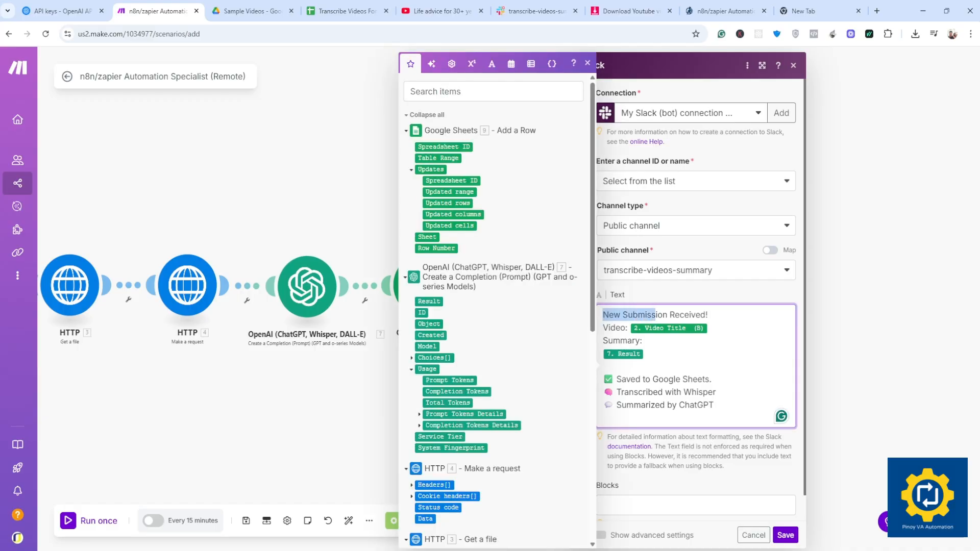
{"action": "left_click", "coordinate": [604, 341]}
{"action": "left_click", "coordinate": [587, 62]}
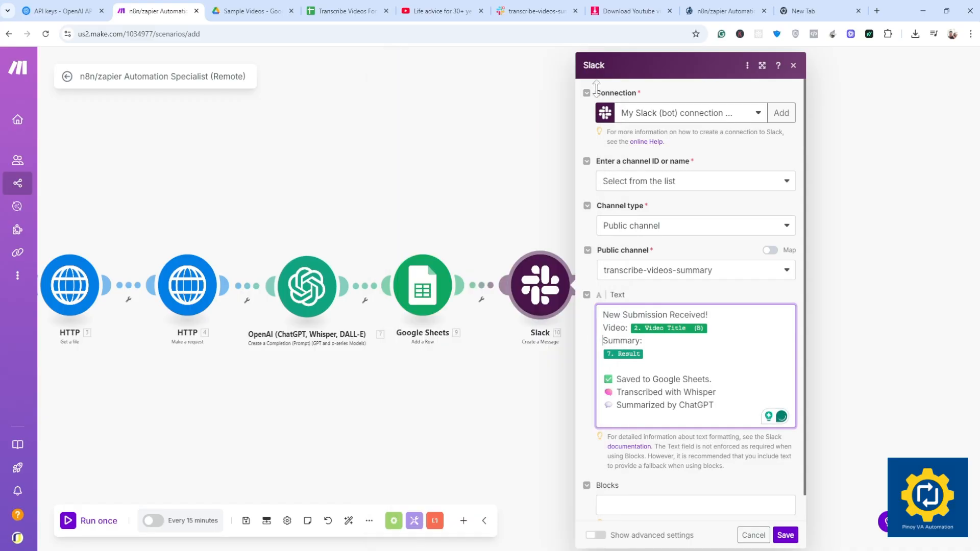
{"action": "left_click_drag", "start_coordinate": [616, 380], "coordinate": [710, 380]}
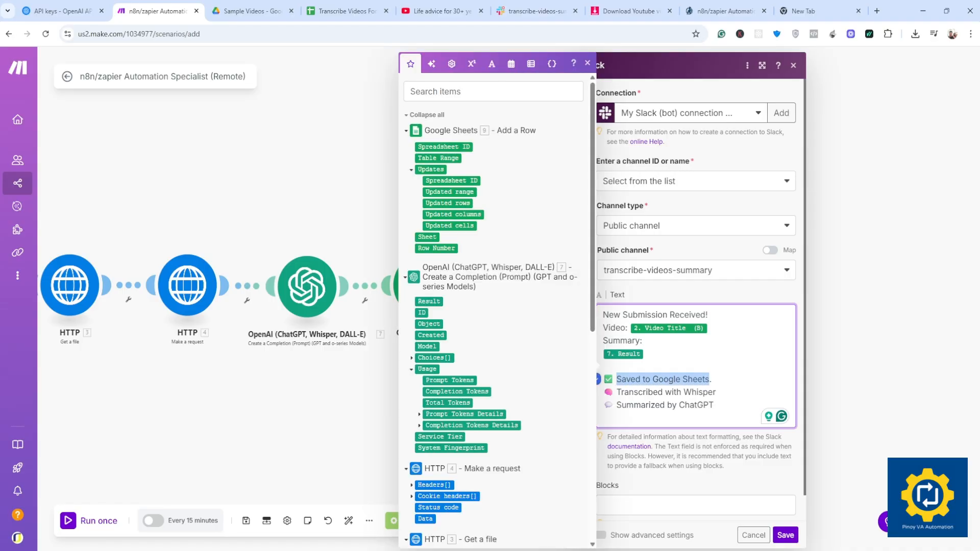
{"action": "left_click", "coordinate": [623, 391]}
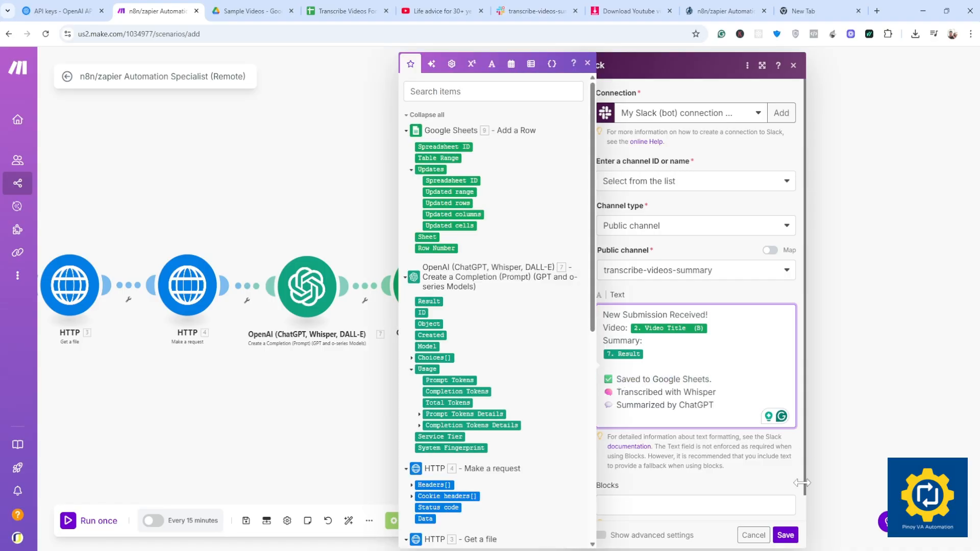
Save the Slack Create a Message module, check the OpenAI API keys page, and return to the Make scenario
{"action": "left_click", "coordinate": [786, 535]}
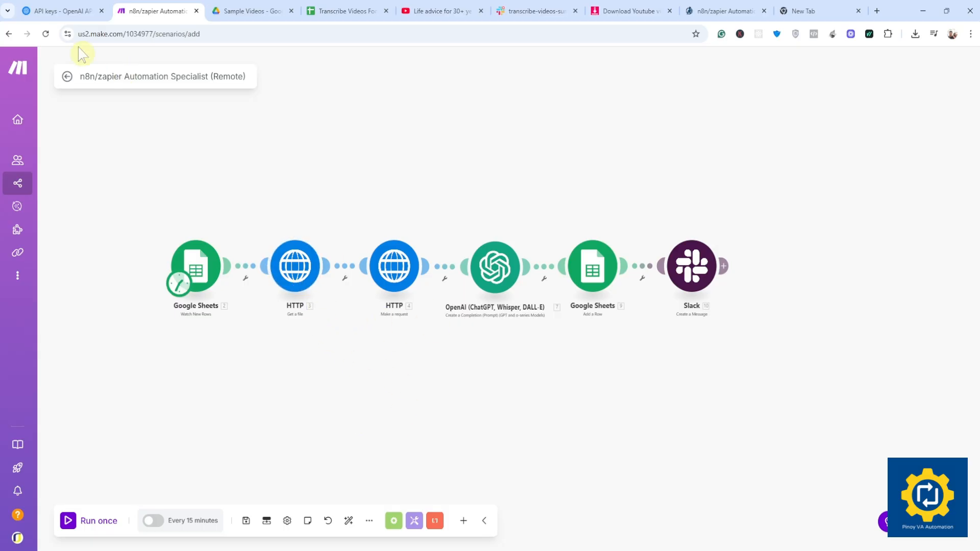
{"action": "left_click", "coordinate": [55, 11]}
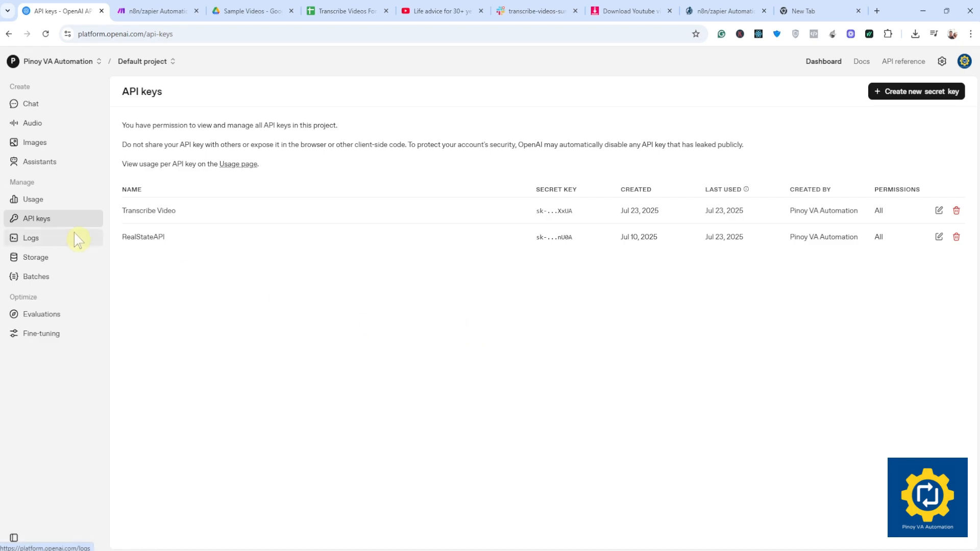
{"action": "left_click", "coordinate": [161, 11]}
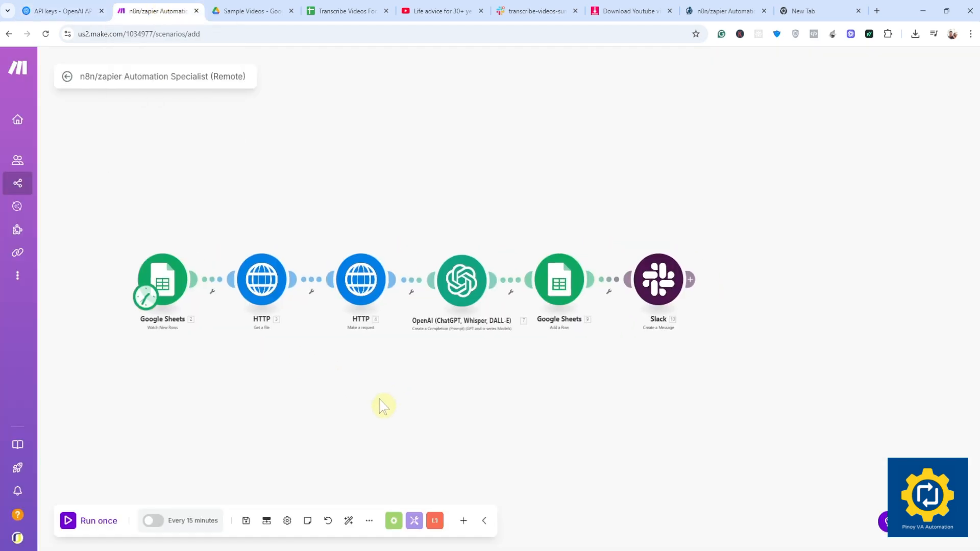
{"action": "left_click_drag", "start_coordinate": [379, 399], "coordinate": [374, 394]}
{"action": "scroll", "coordinate": [366, 372], "scroll_direction": "down", "scroll_amount": 1}
{"action": "scroll", "coordinate": [365, 391], "scroll_direction": "up", "scroll_amount": 1}
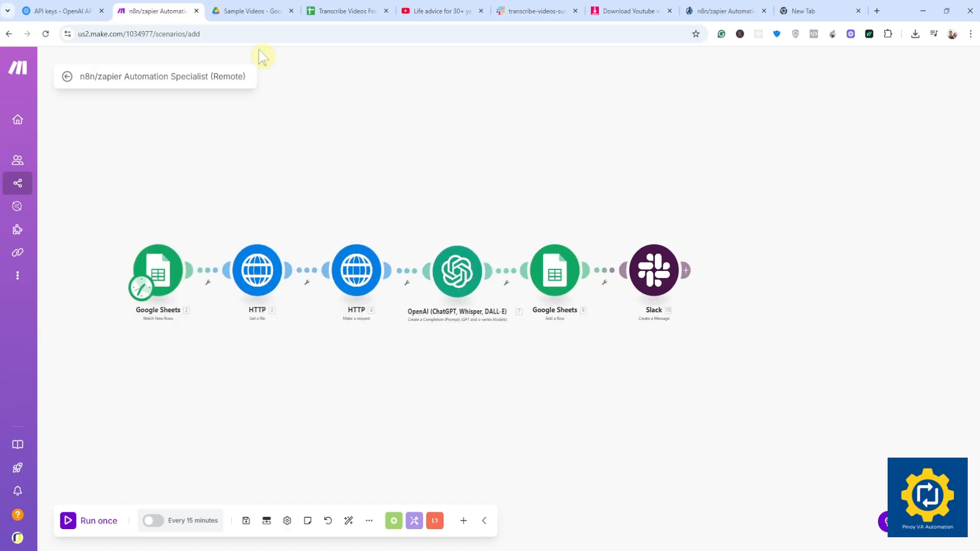
Check the submitted entries on the Form Responses 1 sheet of the Transcribe Videos Form (Responses) spreadsheet
{"action": "left_click", "coordinate": [339, 13]}
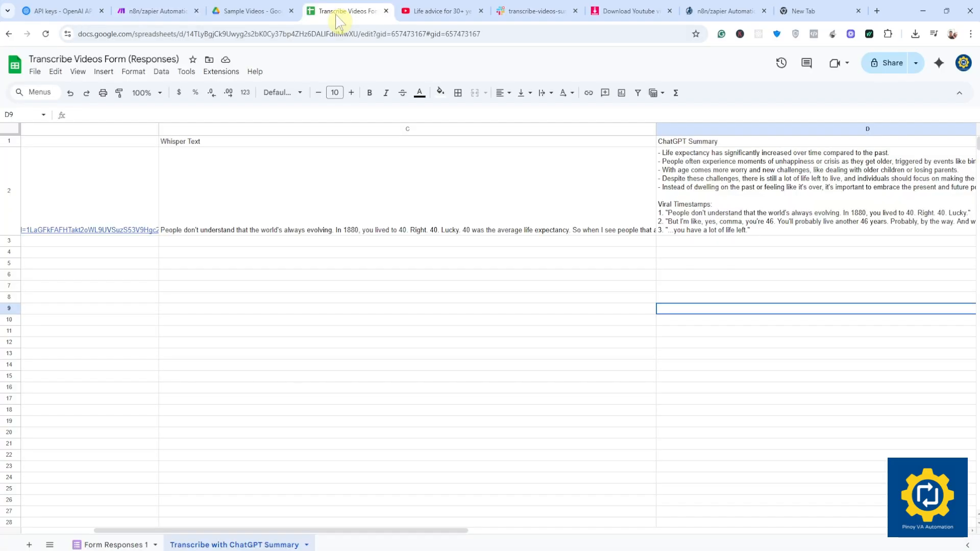
{"action": "left_click", "coordinate": [146, 544]}
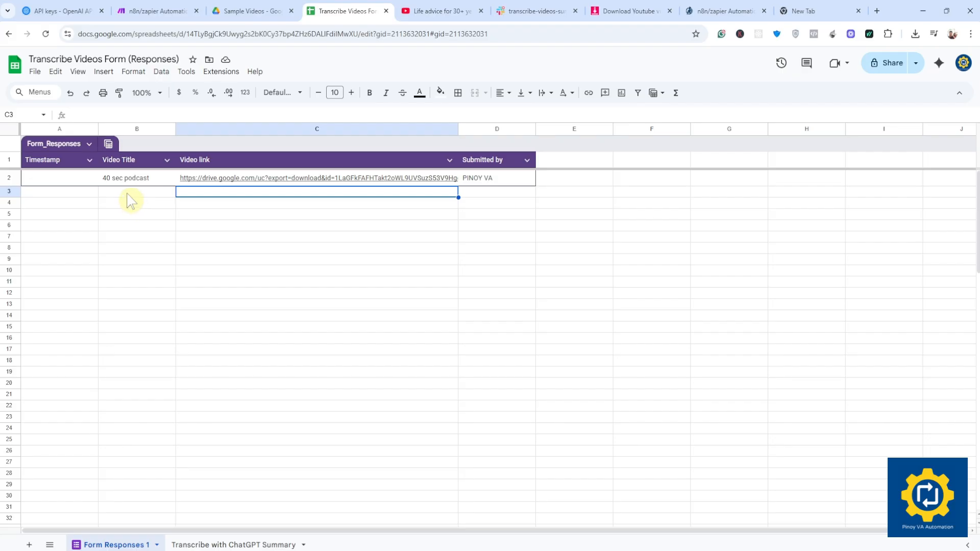
Switch to YouTube and browse the results of the suggested search "eric thomas motivation" for a sample video
{"action": "left_click", "coordinate": [438, 11]}
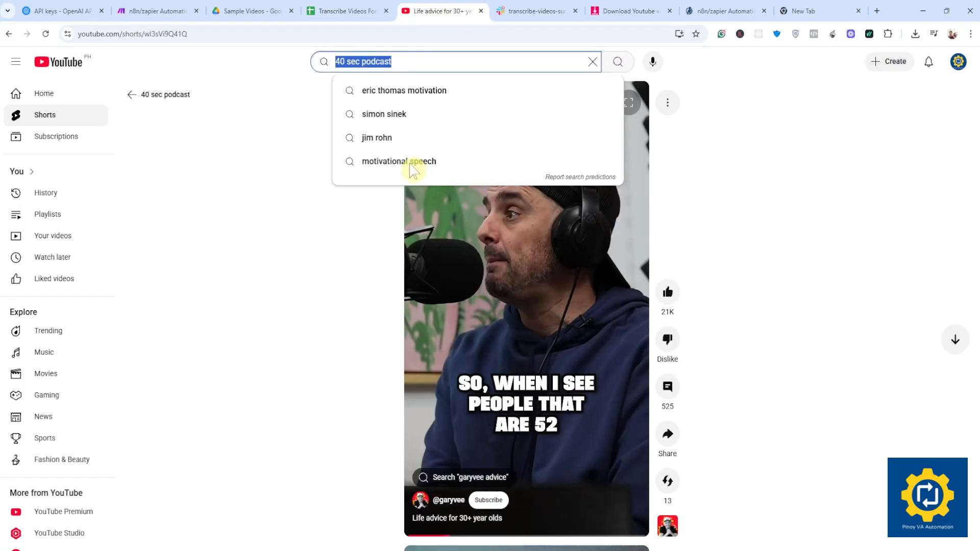
{"action": "left_click", "coordinate": [393, 61]}
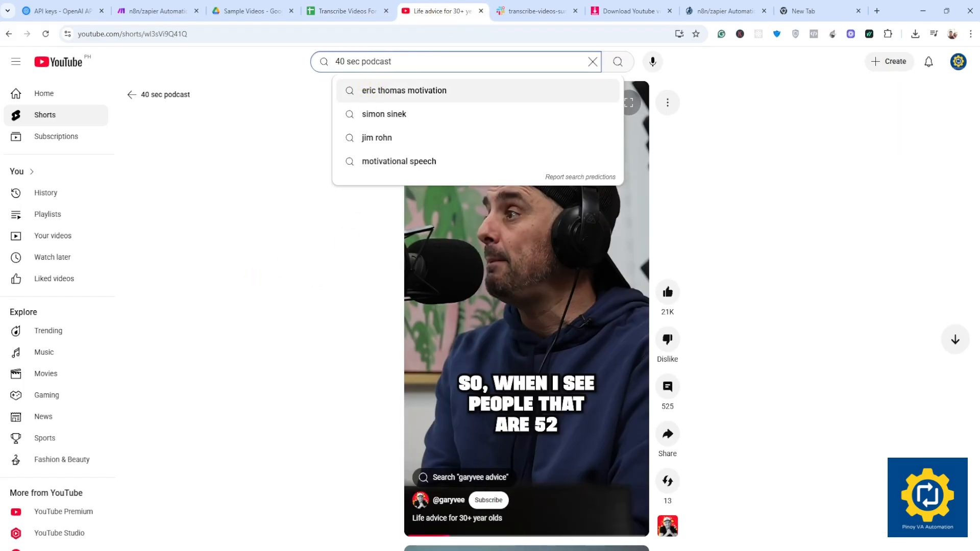
{"action": "left_click", "coordinate": [404, 90]}
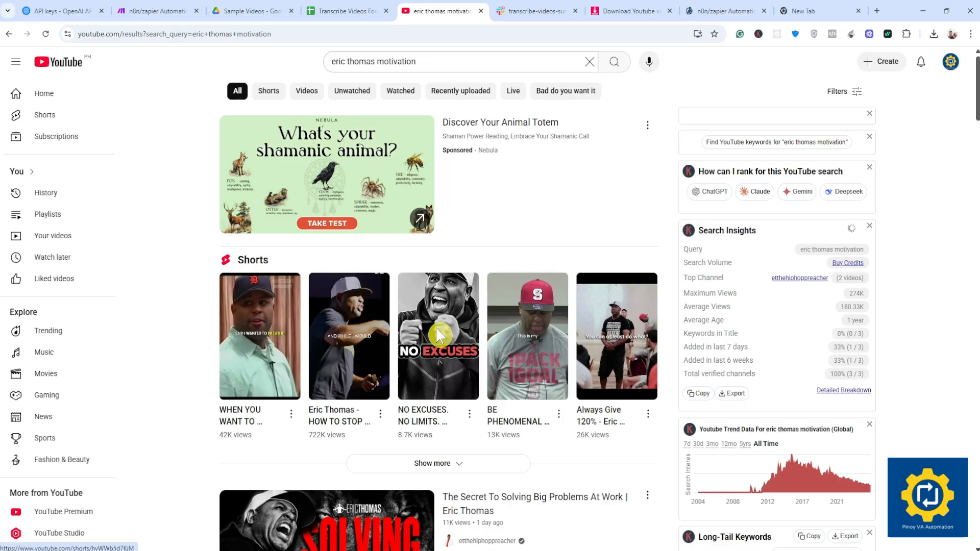
{"action": "scroll", "coordinate": [433, 337], "scroll_direction": "down", "scroll_amount": 3}
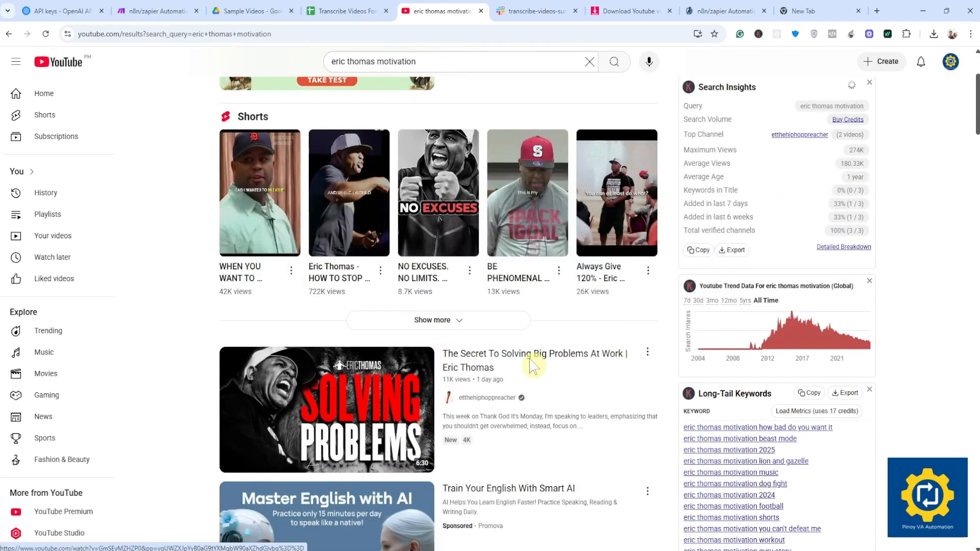
{"action": "scroll", "coordinate": [440, 315], "scroll_direction": "down", "scroll_amount": 3}
{"action": "scroll", "coordinate": [447, 317], "scroll_direction": "down", "scroll_amount": 2}
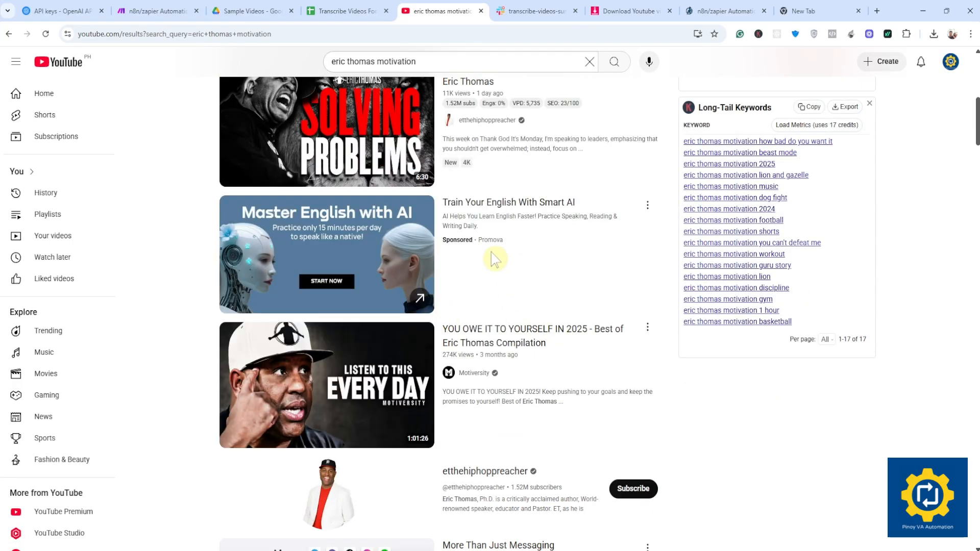
{"action": "scroll", "coordinate": [494, 259], "scroll_direction": "up", "scroll_amount": 8}
Search YouTube for "40 sec podcast"
{"action": "triple_click", "coordinate": [403, 70]}
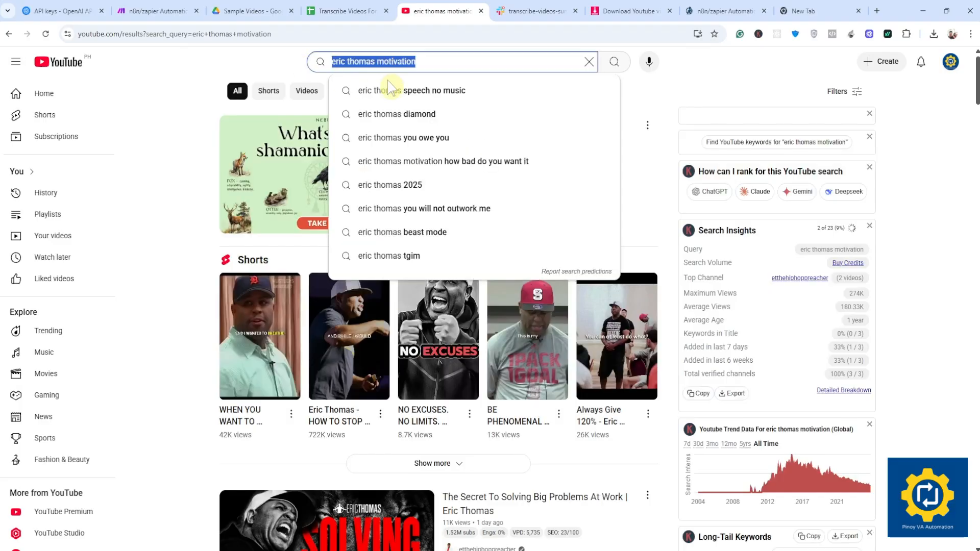
{"action": "type", "text": "40 "}
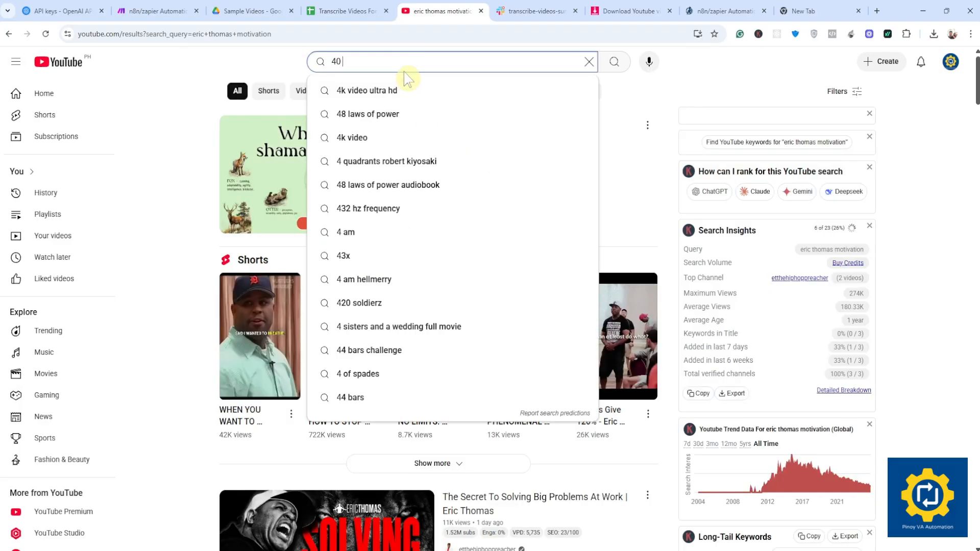
{"action": "type", "text": "sec po"}
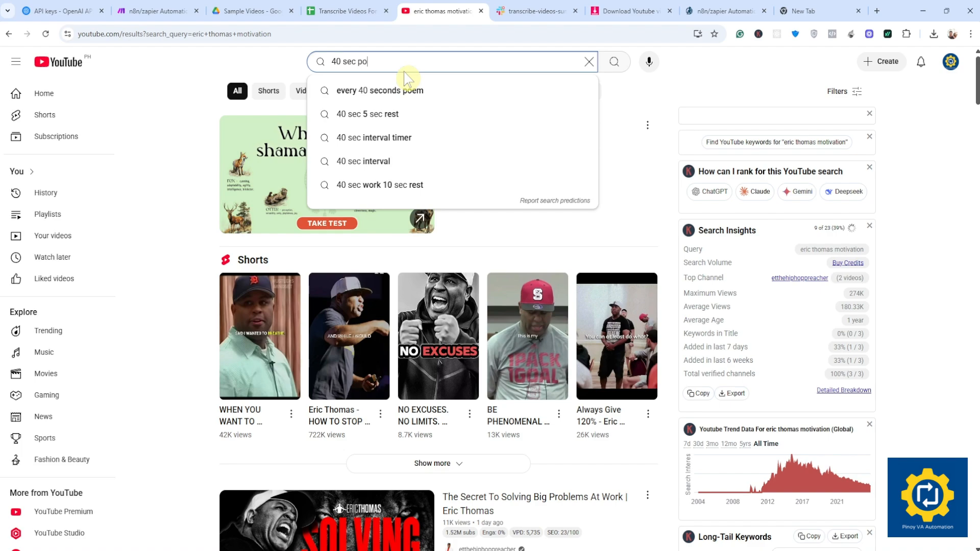
{"action": "type", "text": "dcast"}
{"action": "key", "text": "Return"}
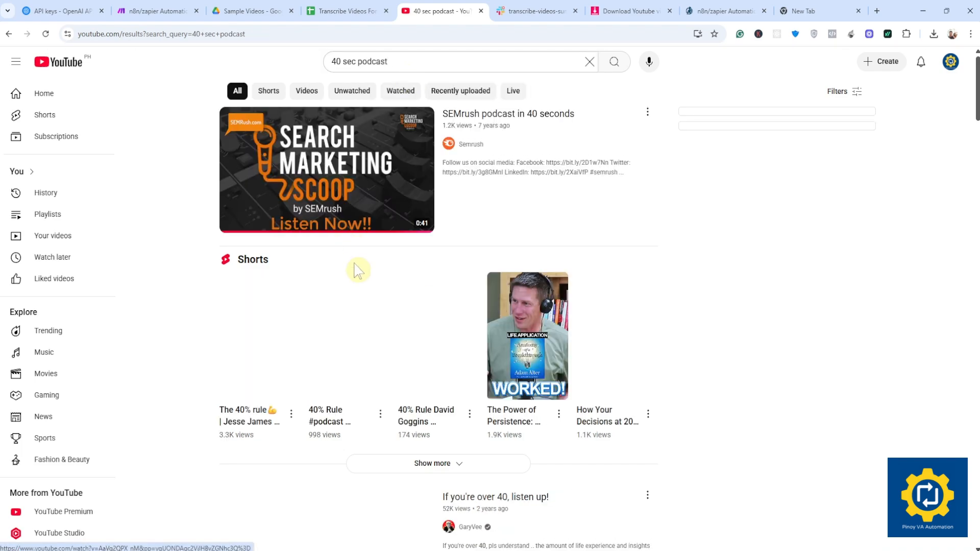
Find the short "Learn English Fast: 4 Quick Tips in 40 Seconds!" in the results, open it and pause playback
{"action": "scroll", "coordinate": [384, 241], "scroll_direction": "down", "scroll_amount": 5}
{"action": "scroll", "coordinate": [386, 243], "scroll_direction": "down", "scroll_amount": 3}
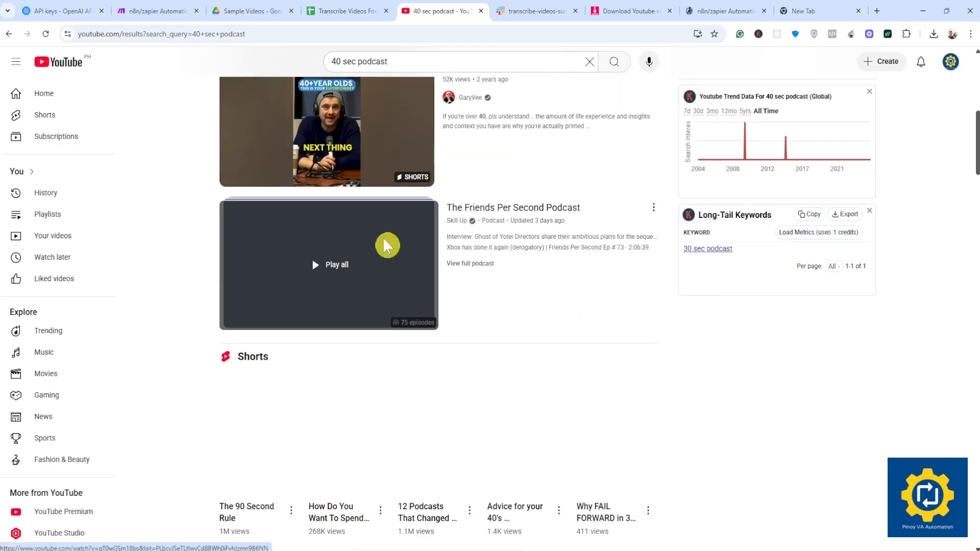
{"action": "scroll", "coordinate": [336, 271], "scroll_direction": "down", "scroll_amount": 8}
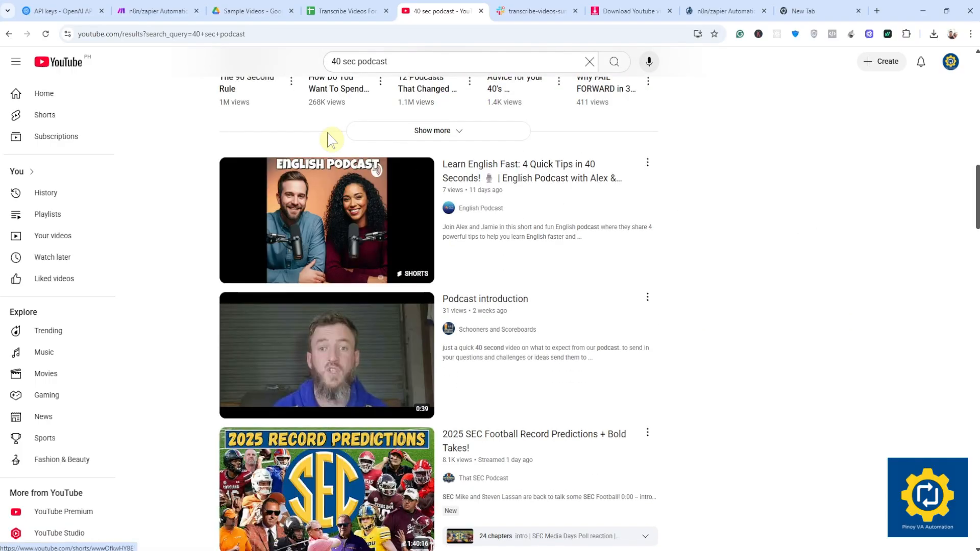
{"action": "mouse_move", "coordinate": [371, 220]}
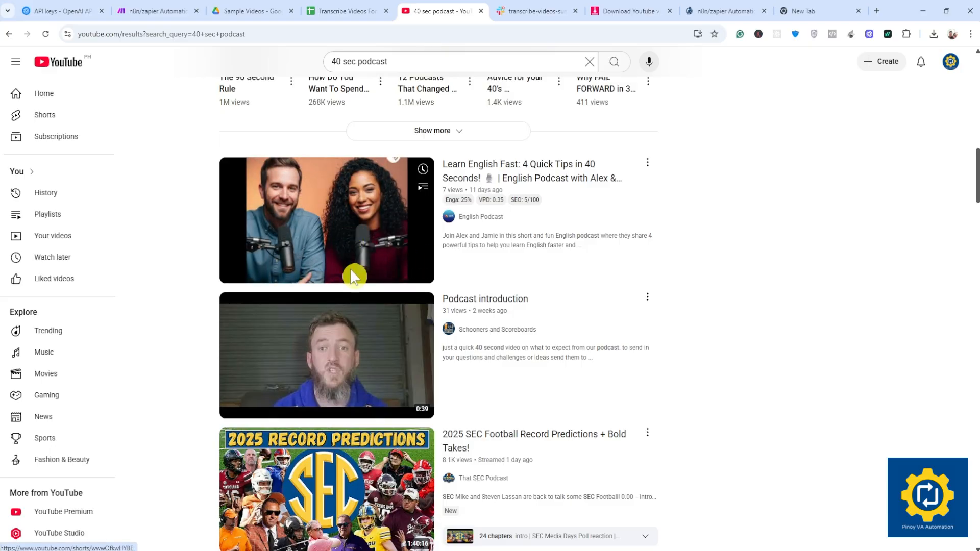
{"action": "left_click", "coordinate": [336, 223]}
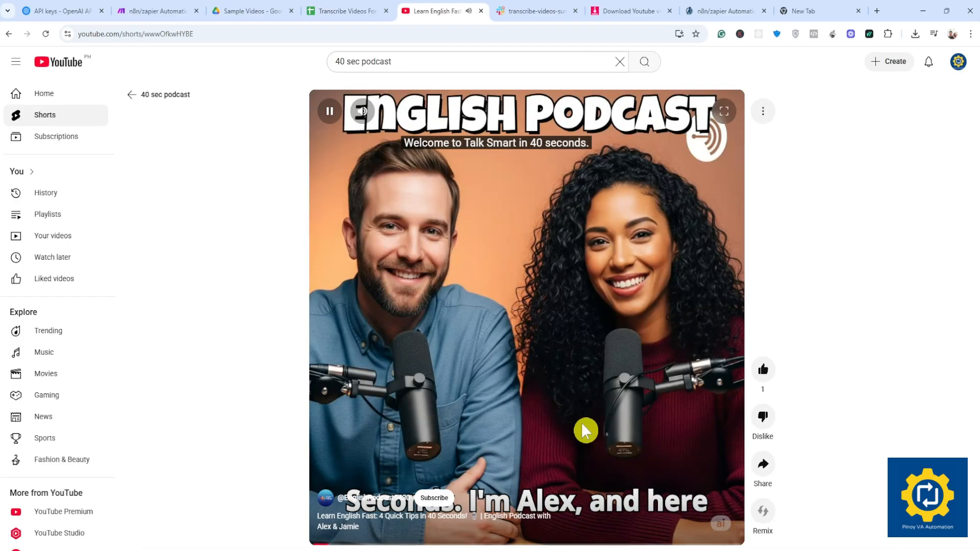
{"action": "left_click", "coordinate": [473, 247]}
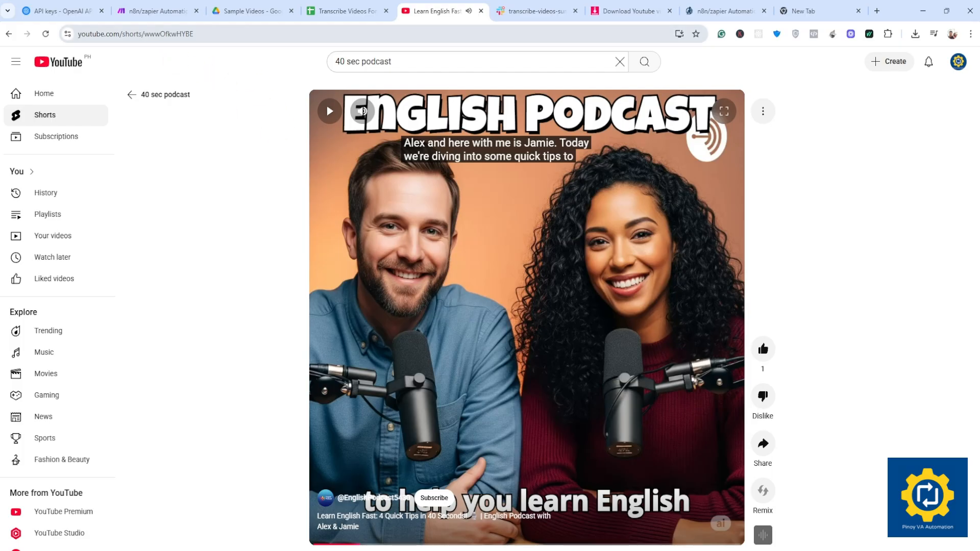
Copy the English podcast short's URL and submit it to the Y2Mate downloader in place of the previous link
{"action": "left_click", "coordinate": [171, 35]}
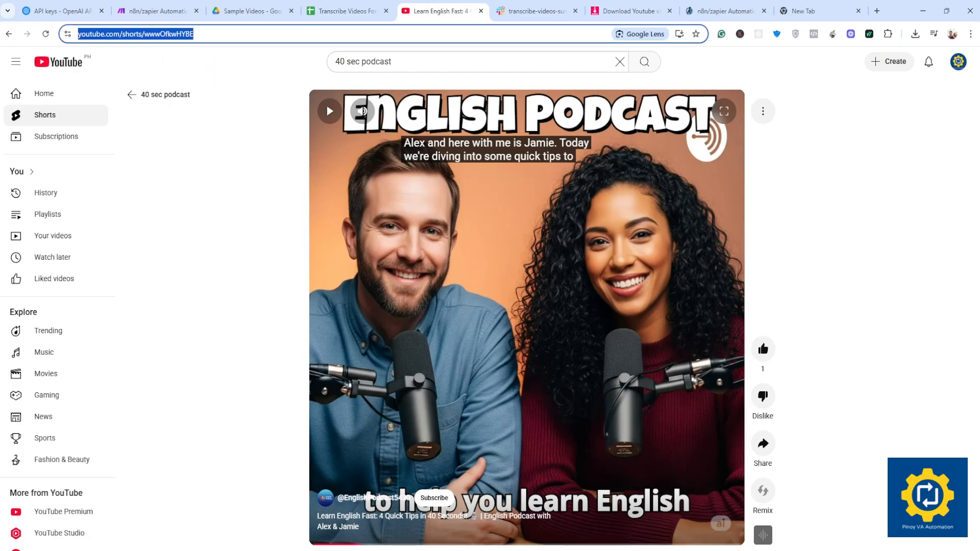
{"action": "left_click", "coordinate": [628, 13]}
{"action": "left_click", "coordinate": [459, 146]}
{"action": "key", "text": "ctrl+a"}
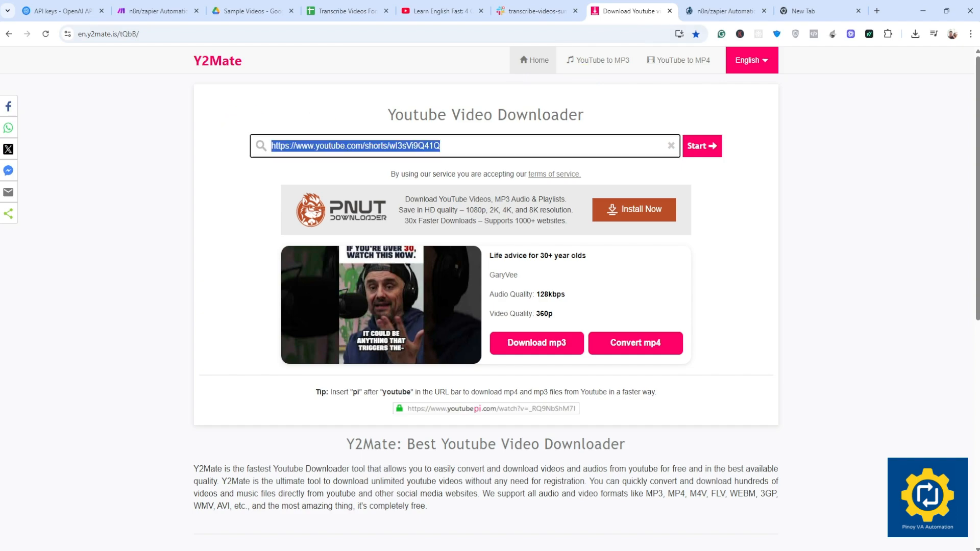
{"action": "key", "text": "ctrl+v"}
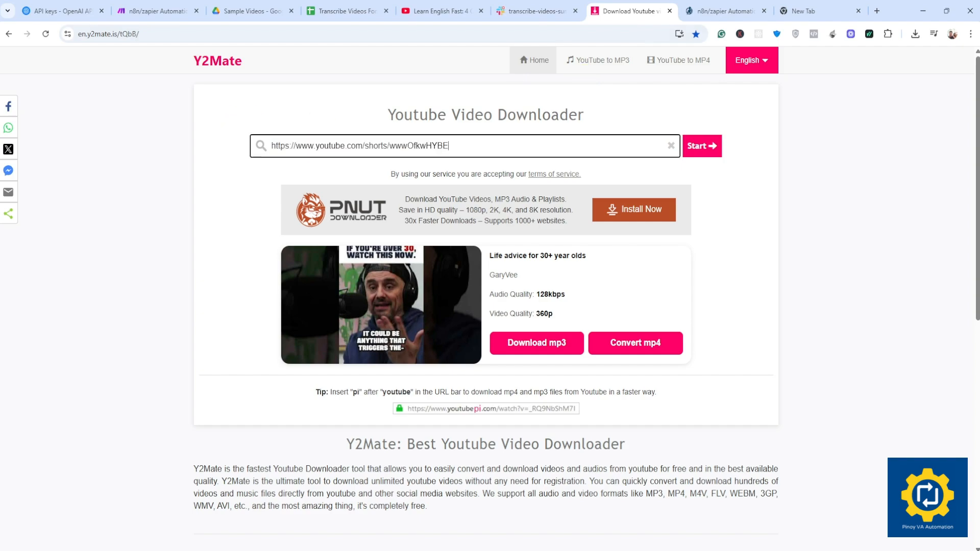
{"action": "left_click", "coordinate": [700, 149]}
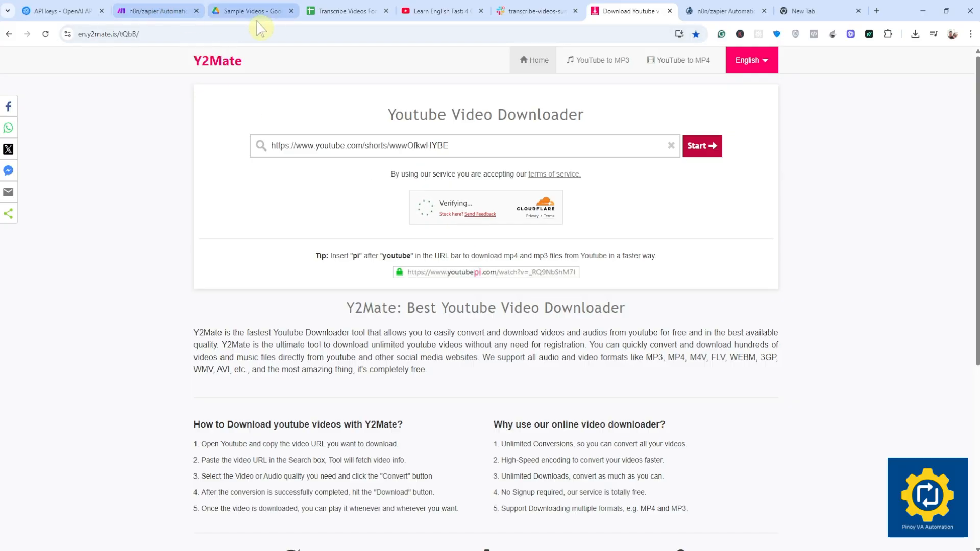
Search the OpenAI documentation for "whisper" and open the Create translation model reference
{"action": "left_click", "coordinate": [52, 10]}
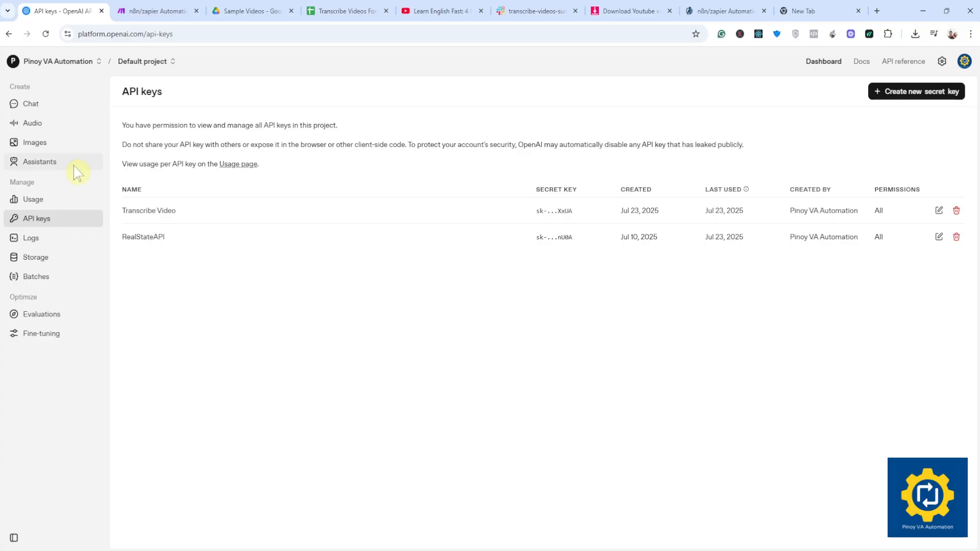
{"action": "left_click", "coordinate": [861, 62]}
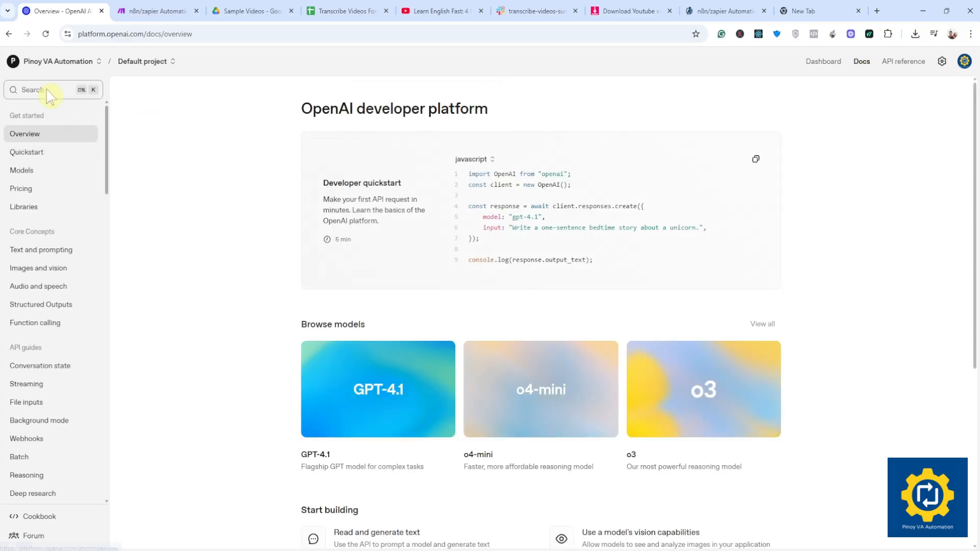
{"action": "left_click", "coordinate": [47, 90]}
{"action": "type", "text": "w"}
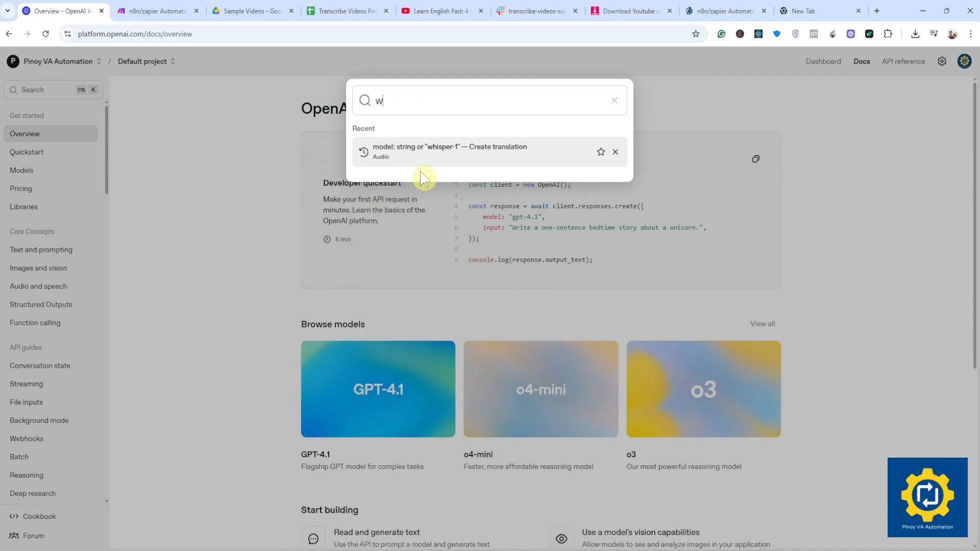
{"action": "type", "text": "hisper"}
{"action": "key", "text": "Return"}
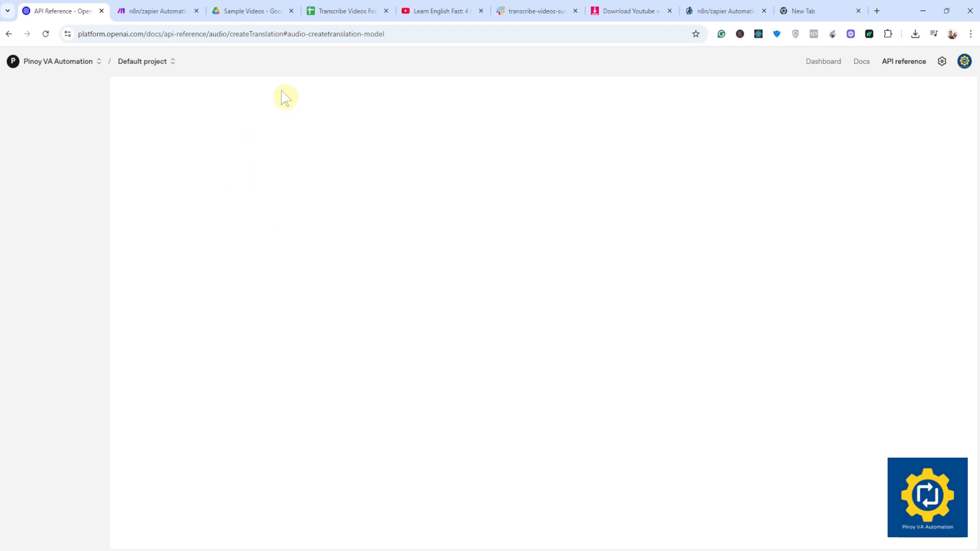
Convert the English podcast short to MP3 in Y2Mate and download the file through the TikMate page, dismissing the advertisement
{"action": "left_click", "coordinate": [621, 12]}
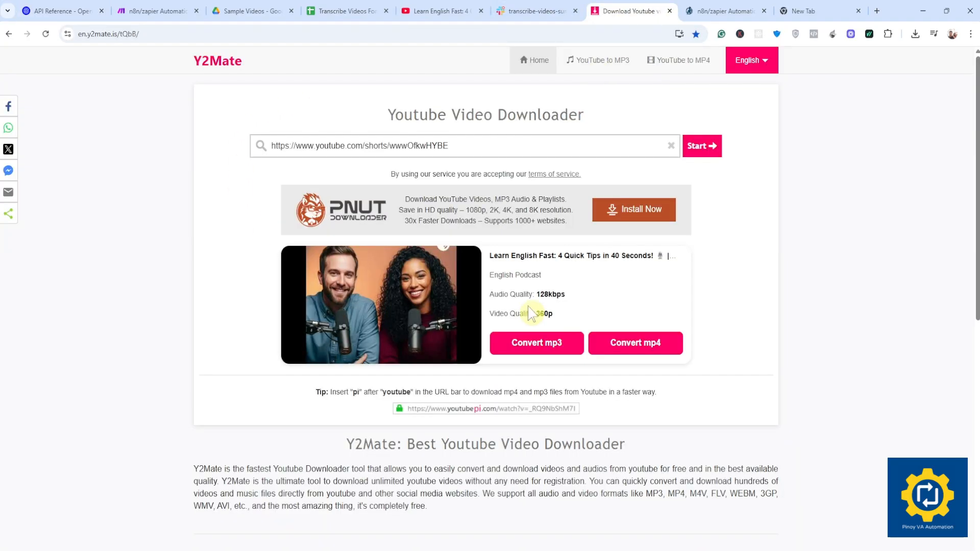
{"action": "left_click", "coordinate": [543, 352]}
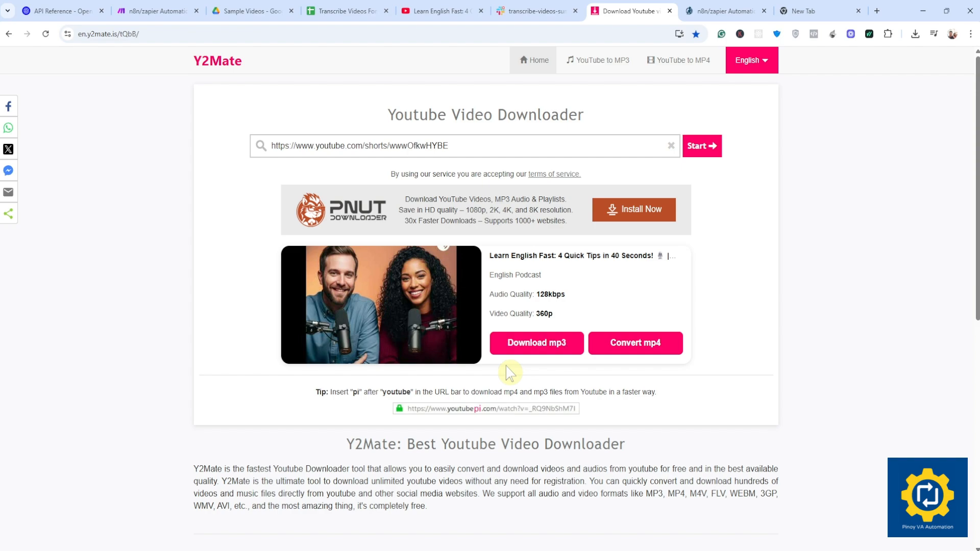
{"action": "left_click", "coordinate": [550, 348]}
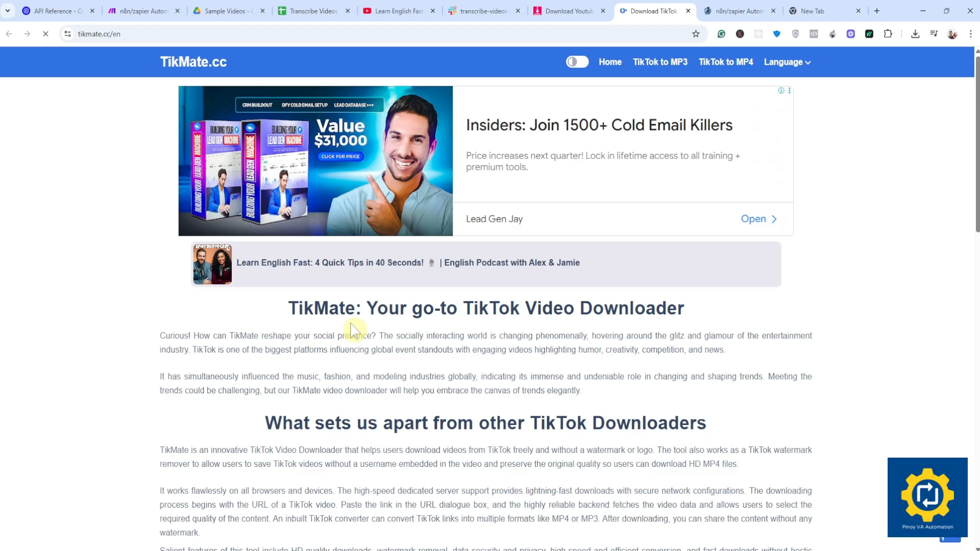
{"action": "scroll", "coordinate": [353, 331], "scroll_direction": "down", "scroll_amount": 3}
{"action": "scroll", "coordinate": [353, 333], "scroll_direction": "up", "scroll_amount": 3}
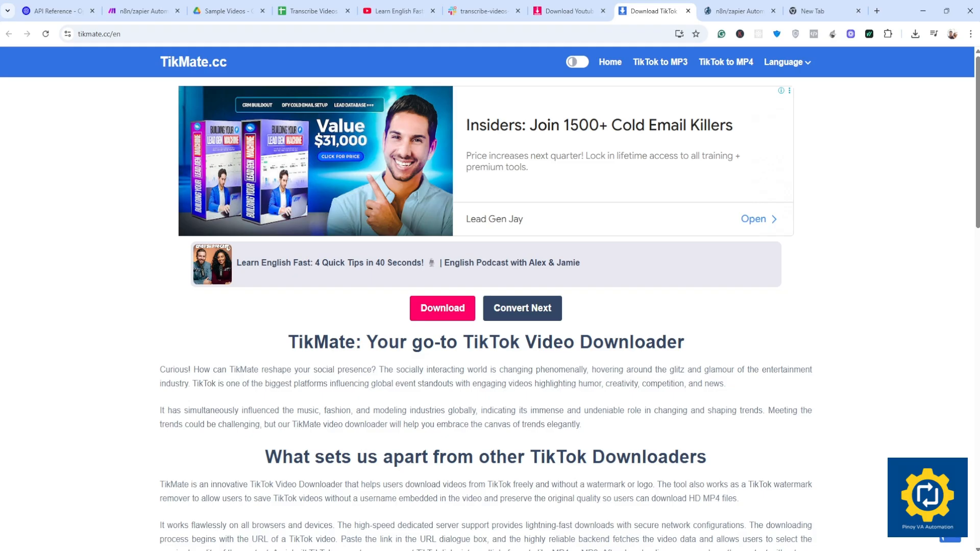
{"action": "left_click", "coordinate": [443, 313]}
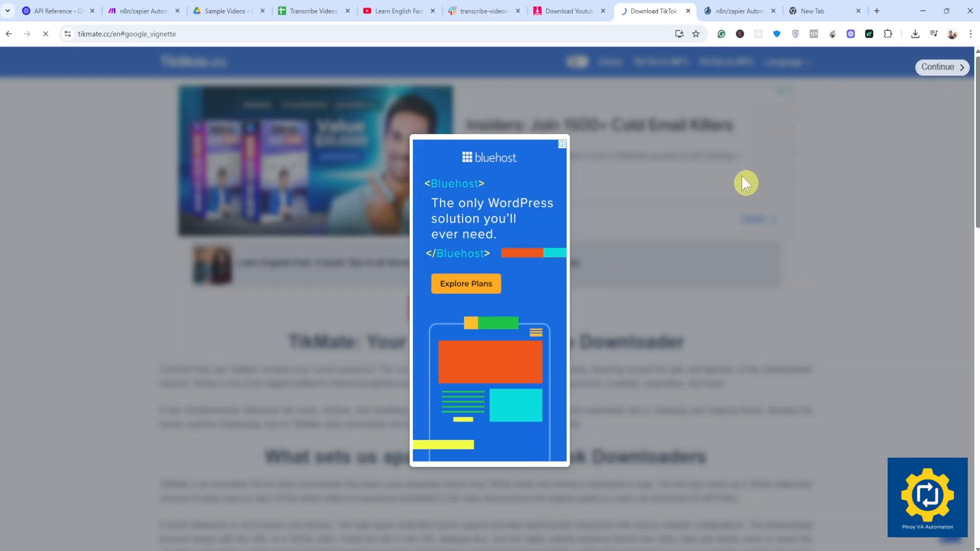
{"action": "left_click", "coordinate": [761, 174]}
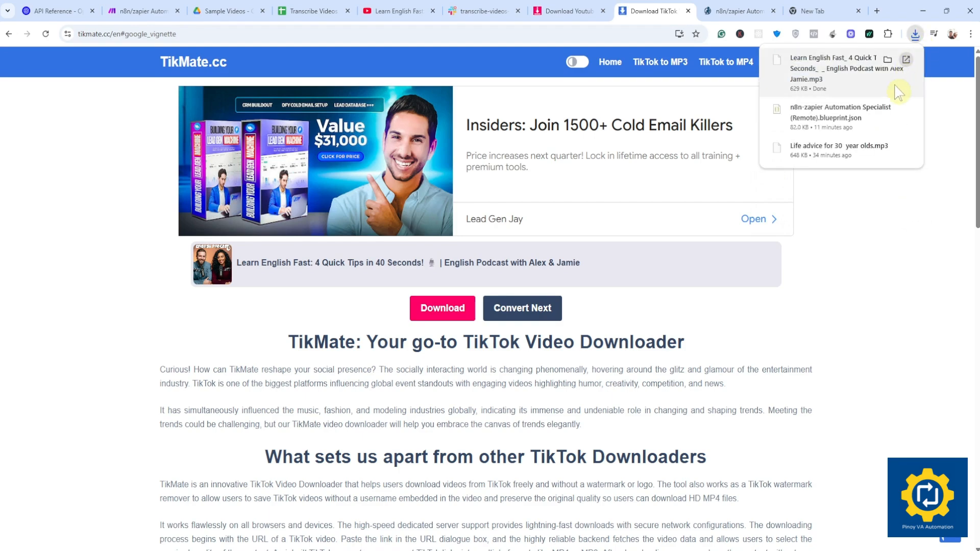
Upload the downloaded "Learn English Fast" podcast MP3 to the Sample Videos folder in Google Drive
{"action": "left_click", "coordinate": [223, 11]}
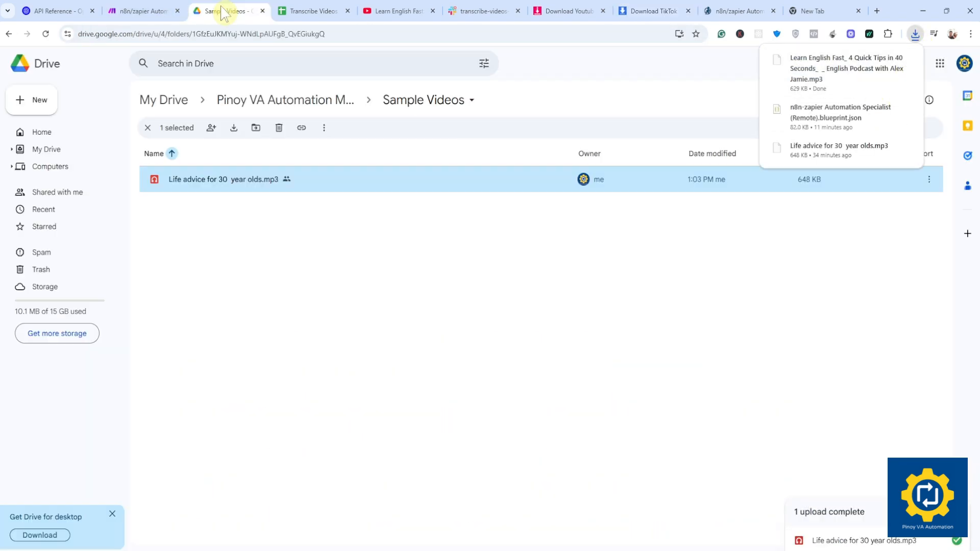
{"action": "left_click", "coordinate": [36, 101]}
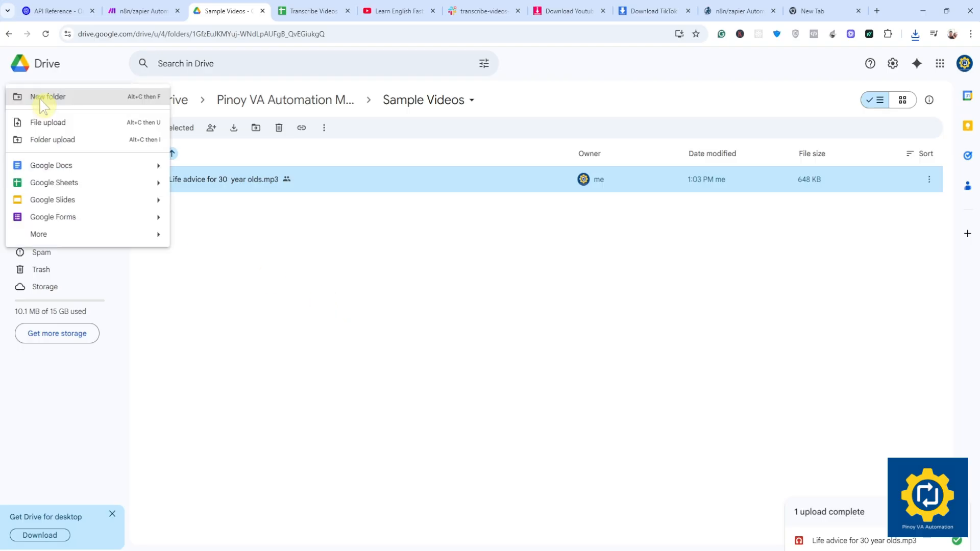
{"action": "left_click", "coordinate": [57, 125]}
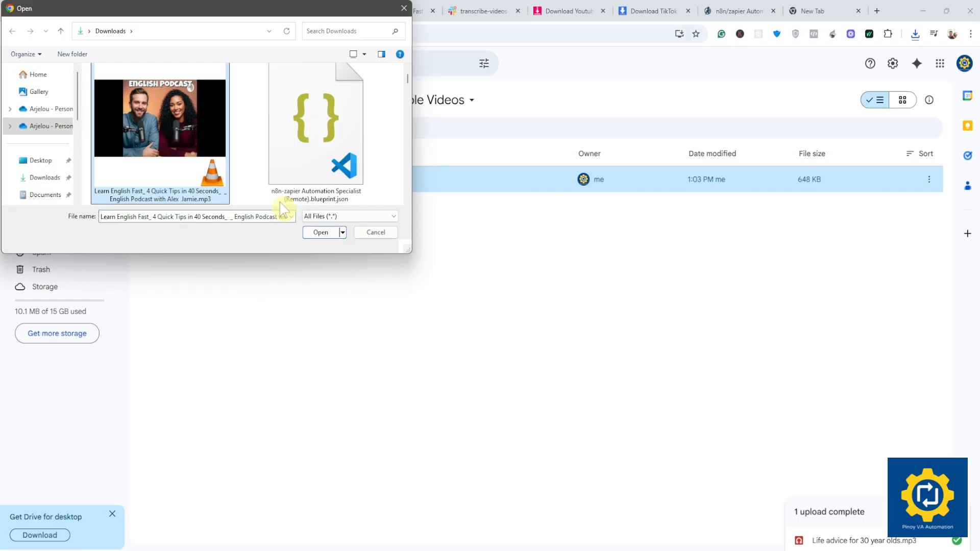
{"action": "left_click", "coordinate": [323, 234]}
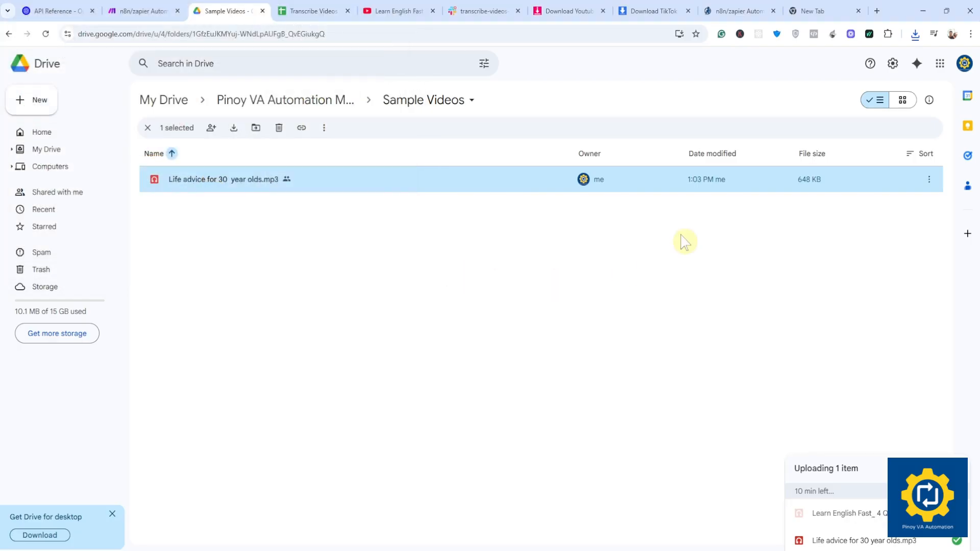
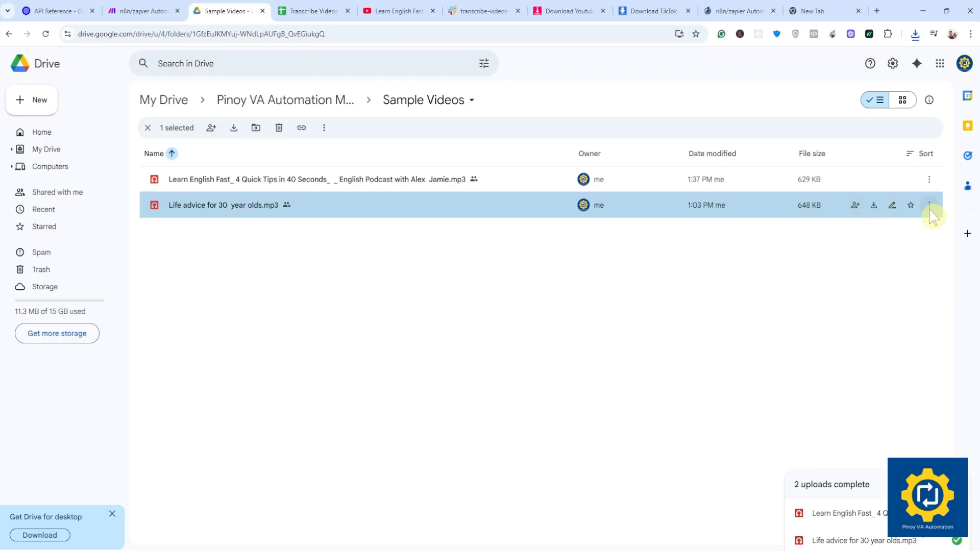
Copy the sharing link of the "Learn English Fast" MP3 in the Sample Videos folder
{"action": "left_click", "coordinate": [929, 206]}
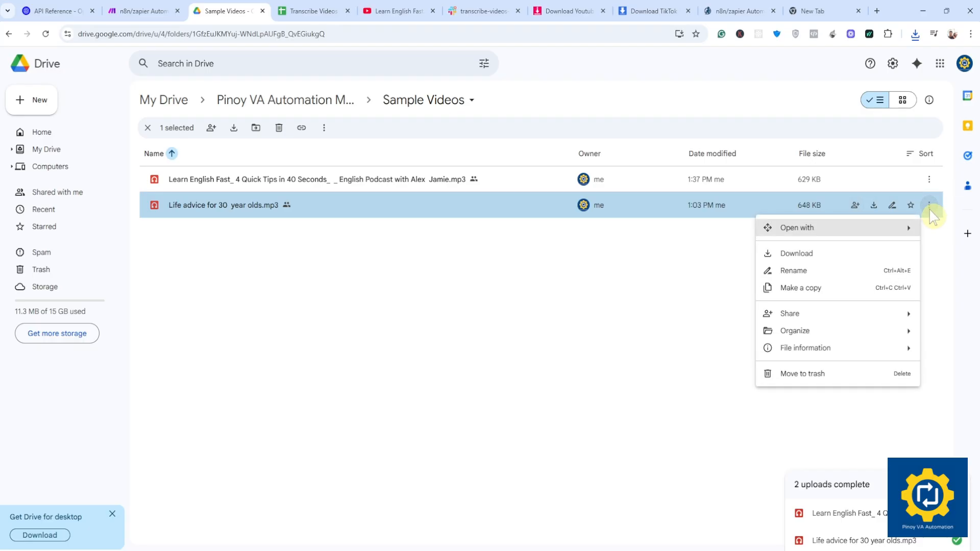
{"action": "left_click", "coordinate": [672, 315]}
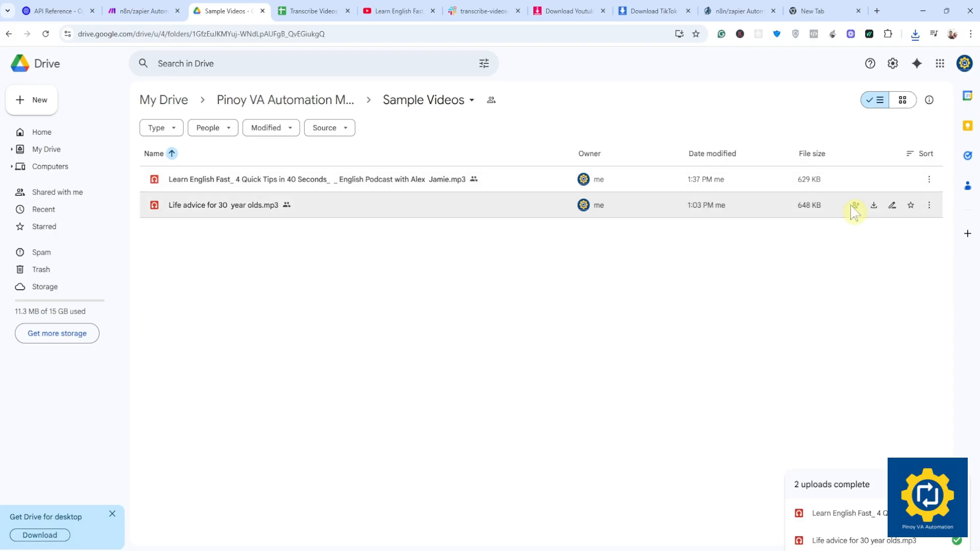
{"action": "left_click", "coordinate": [928, 180]}
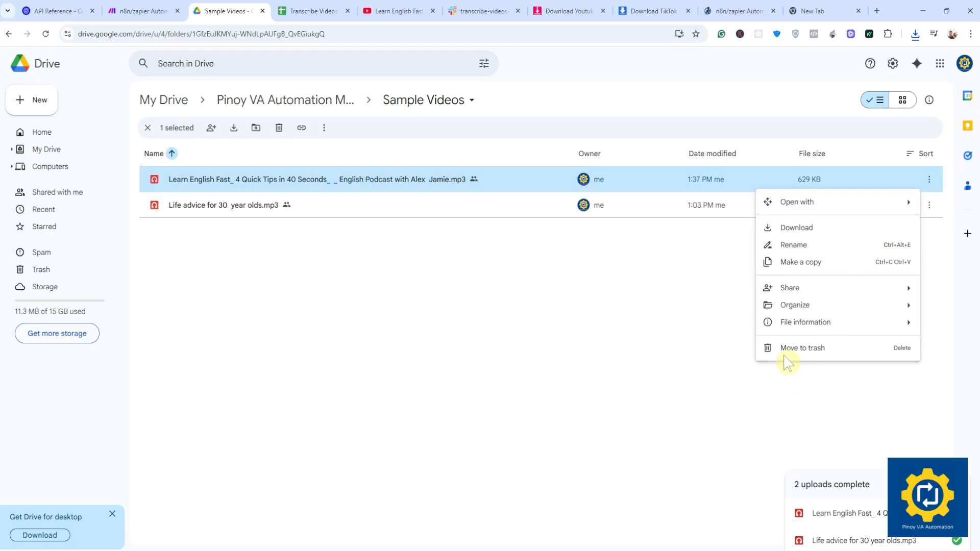
{"action": "mouse_move", "coordinate": [803, 287]}
{"action": "left_click", "coordinate": [625, 310]}
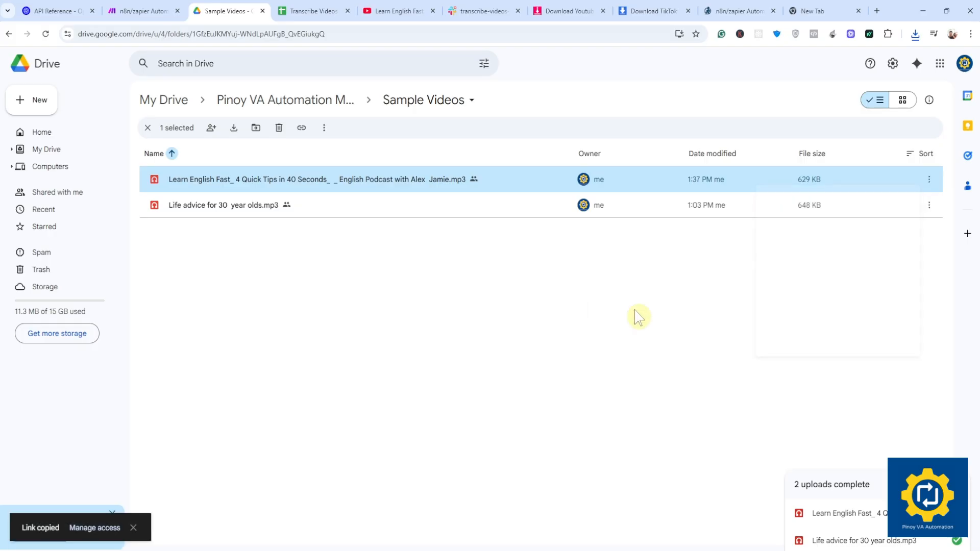
Replace the file ID in the prepared Drive direct-download URL with the ID from the copied sharing link, and copy the complete URL
{"action": "left_click", "coordinate": [816, 11]}
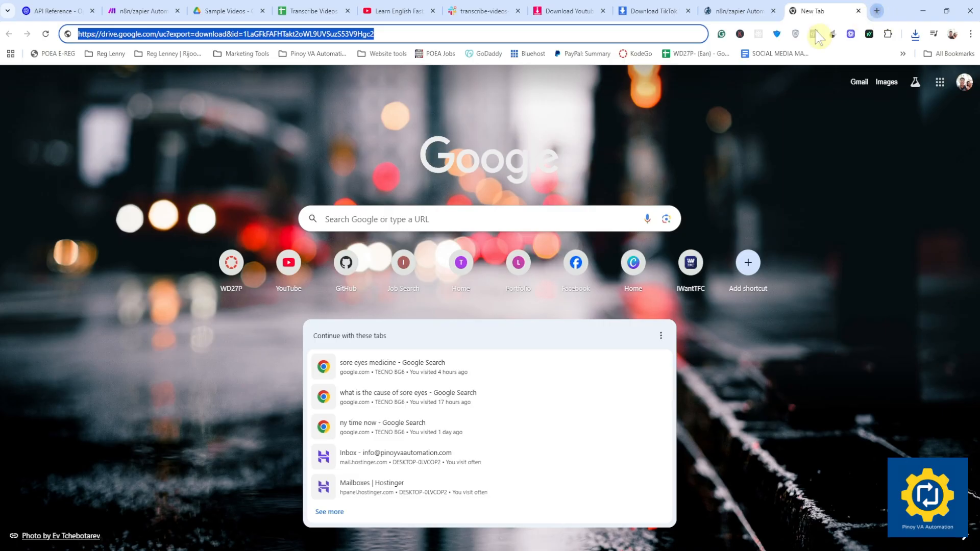
{"action": "key", "text": "ctrl+t"}
{"action": "key", "text": "ctrl+v"}
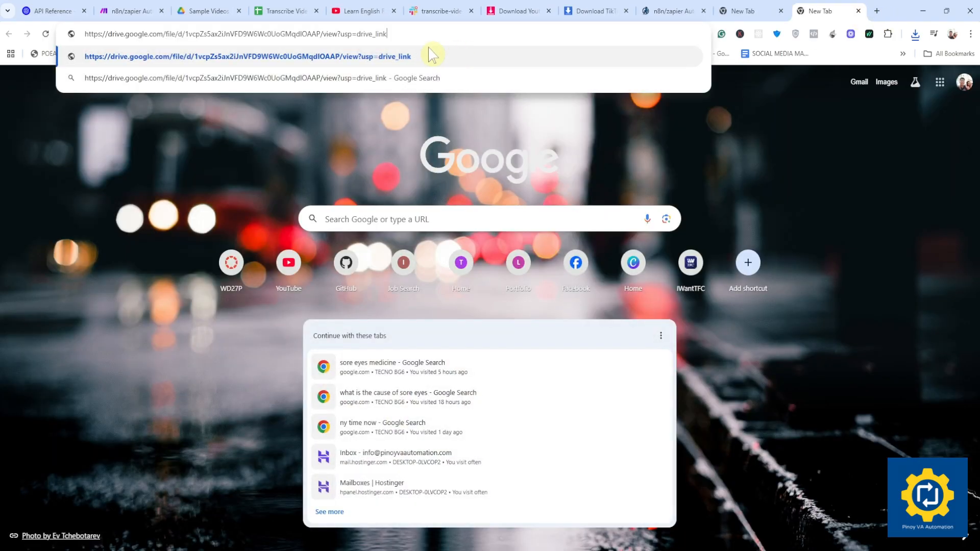
{"action": "left_click_drag", "start_coordinate": [184, 34], "coordinate": [326, 34]}
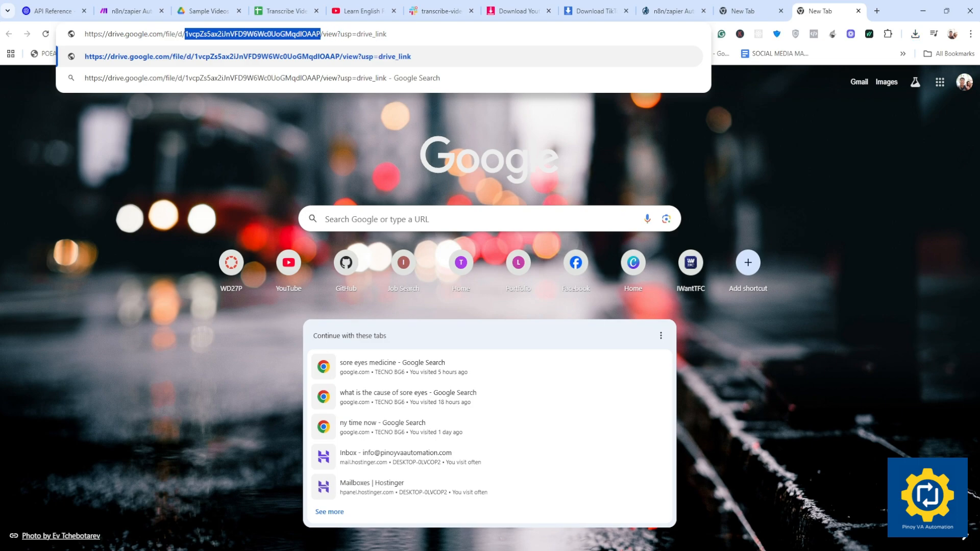
{"action": "left_click", "coordinate": [758, 10]}
{"action": "left_click", "coordinate": [259, 33]}
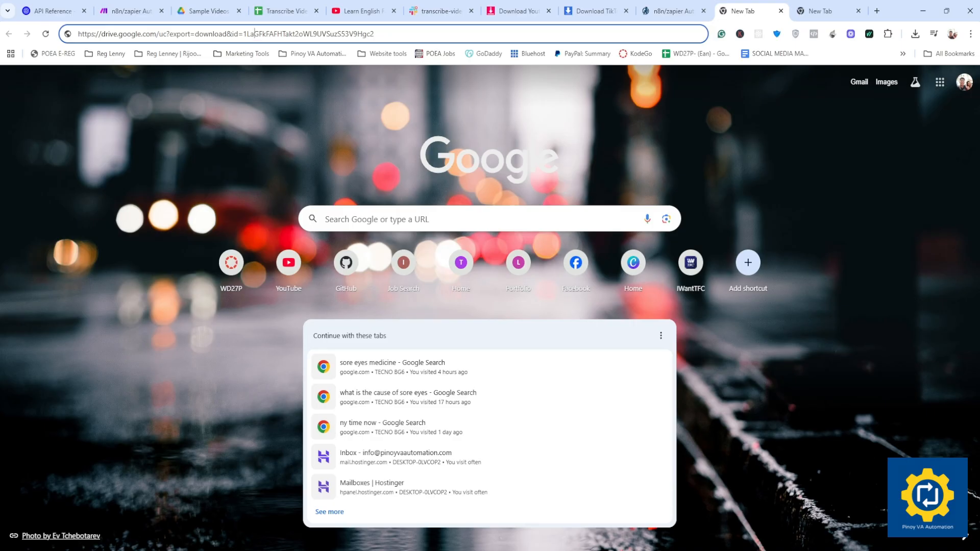
{"action": "left_click_drag", "start_coordinate": [243, 34], "coordinate": [374, 33]}
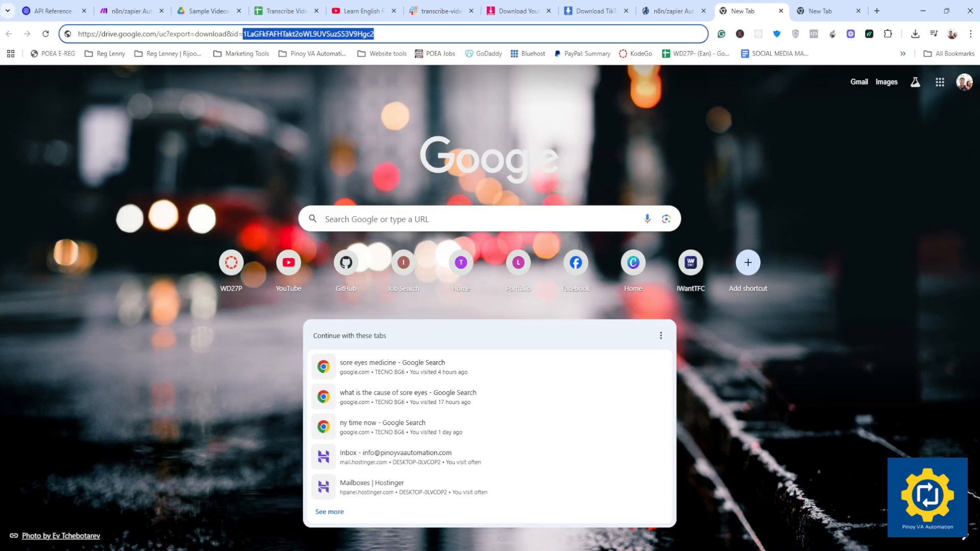
{"action": "key", "text": "ctrl+v"}
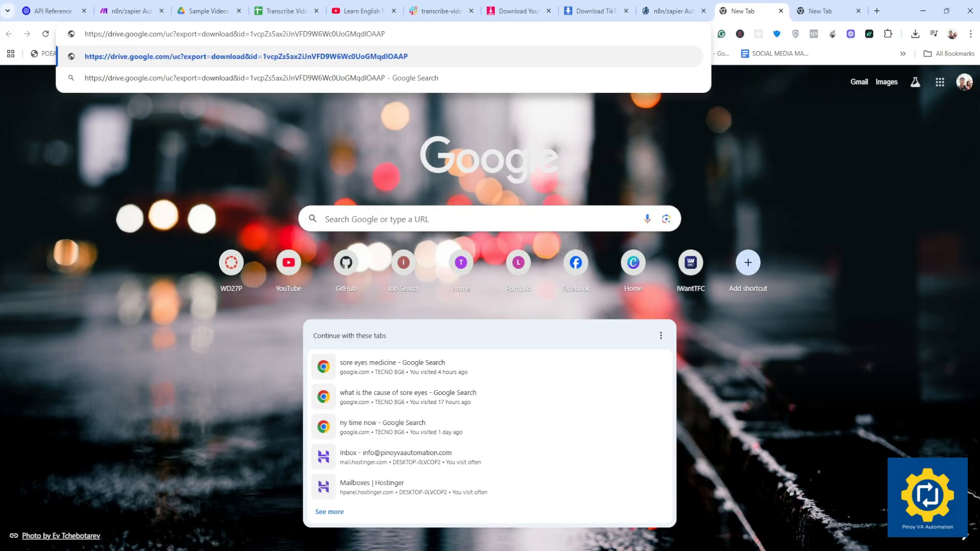
{"action": "key", "text": "ctrl+a"}
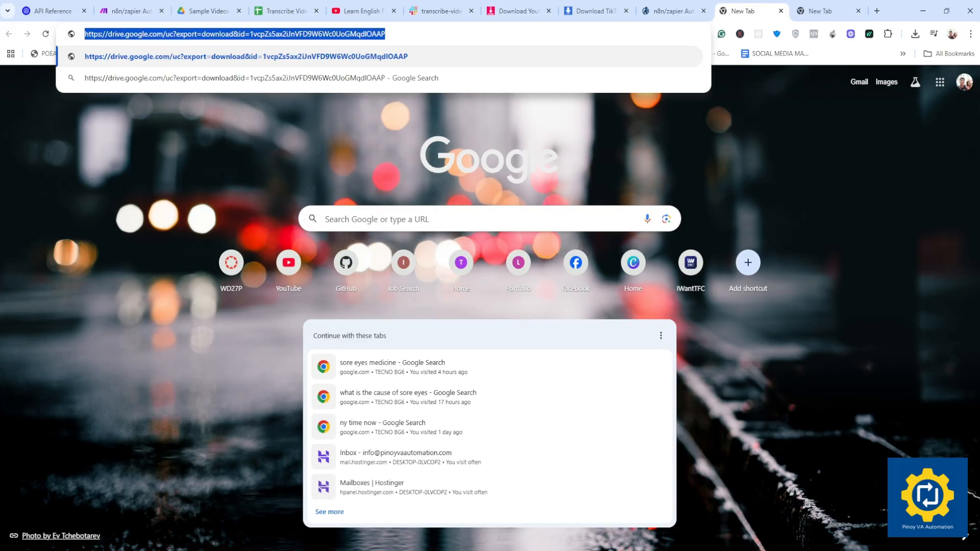
Paste the new direct-download URL into the Video link cell C3 of the Transcribe Videos Form (Responses) sheet
{"action": "left_click", "coordinate": [301, 10]}
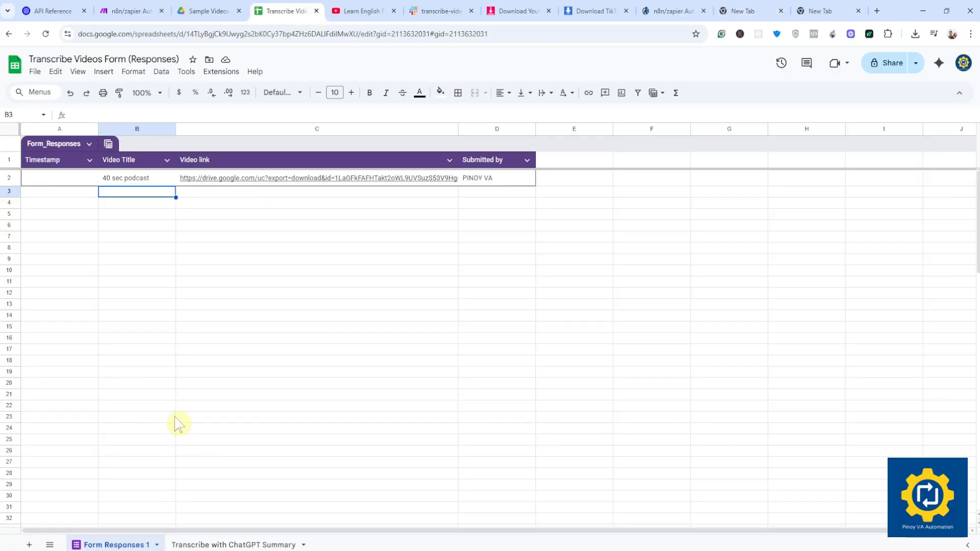
{"action": "left_click", "coordinate": [202, 193]}
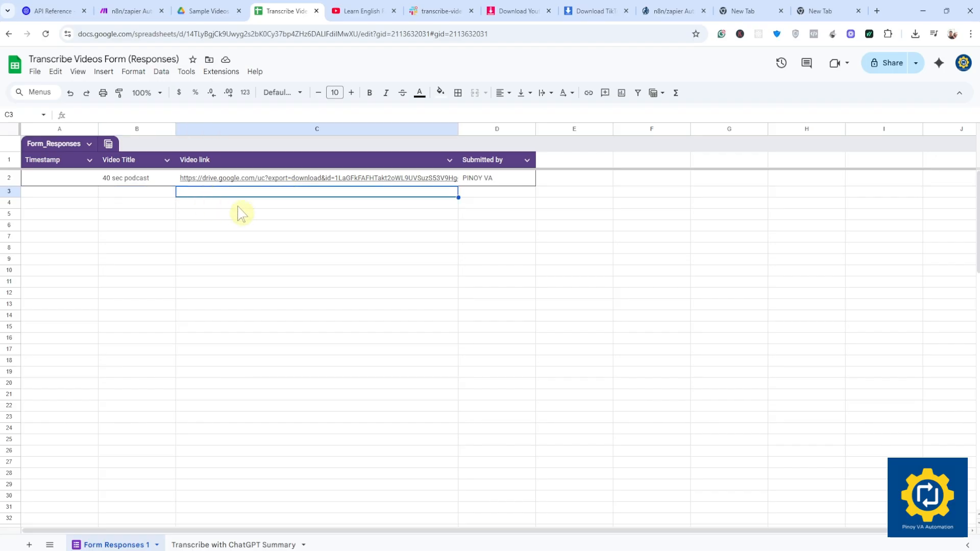
{"action": "key", "text": "ctrl+v"}
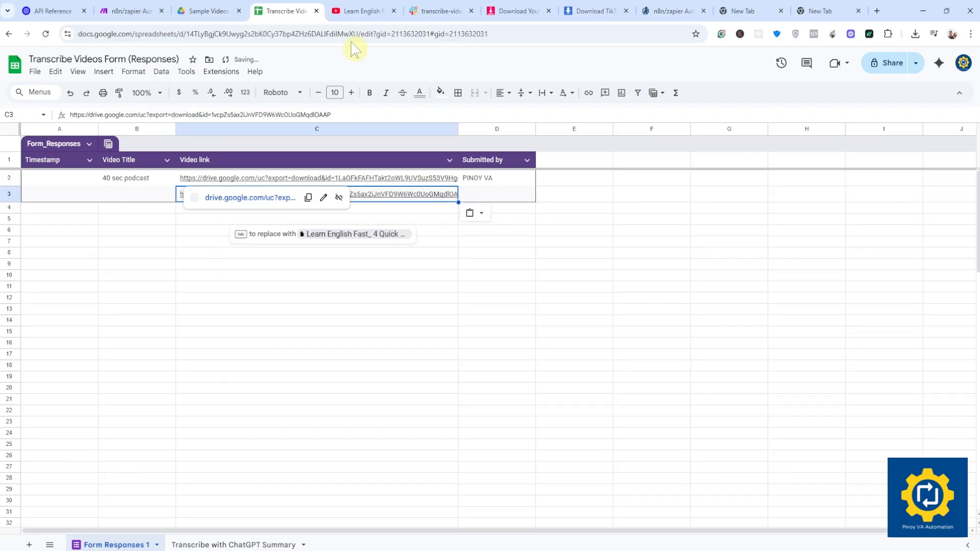
Fill in row 3 with the video title "English Podcast" and "PINOY VA" as the submitter
{"action": "left_click", "coordinate": [363, 11]}
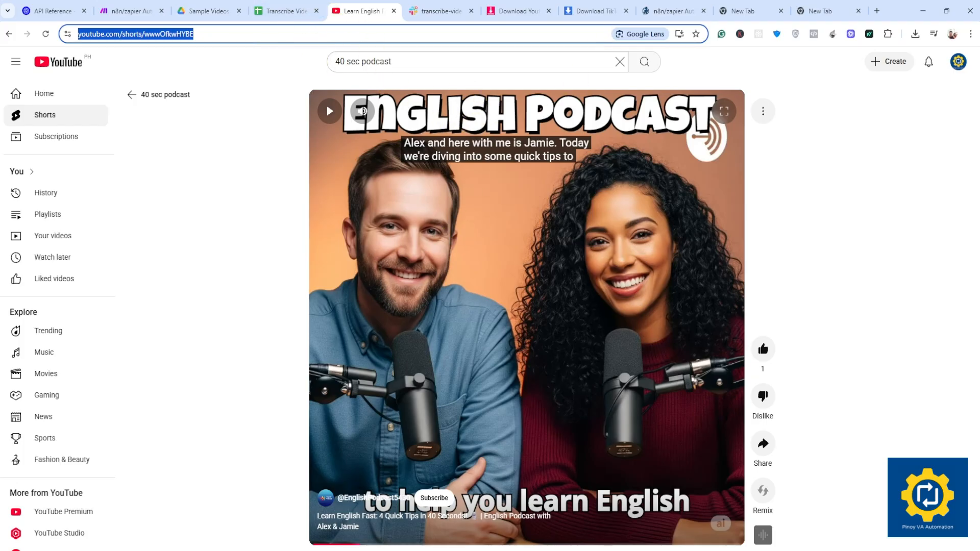
{"action": "left_click", "coordinate": [144, 11]}
{"action": "left_click", "coordinate": [274, 8]}
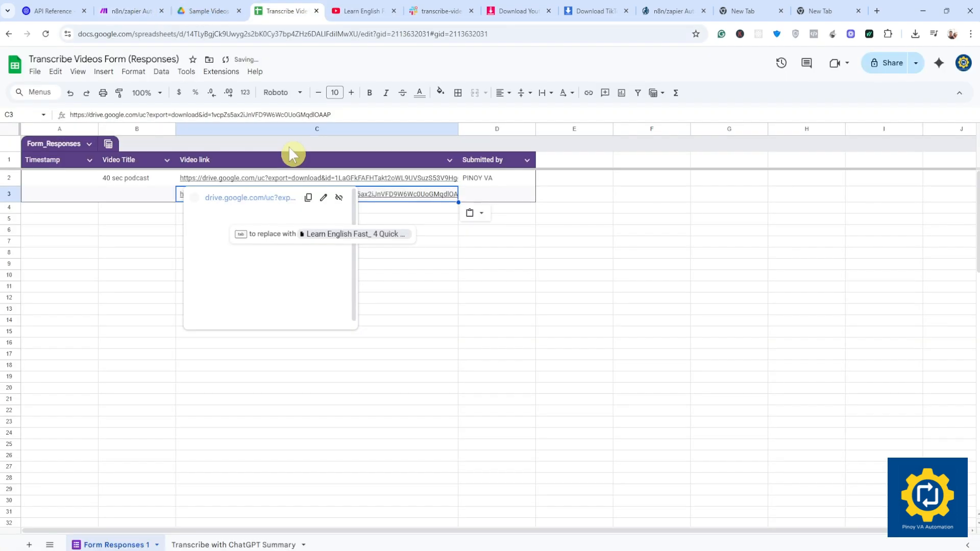
{"action": "left_click", "coordinate": [135, 196]}
{"action": "type", "text": "English Podcast"}
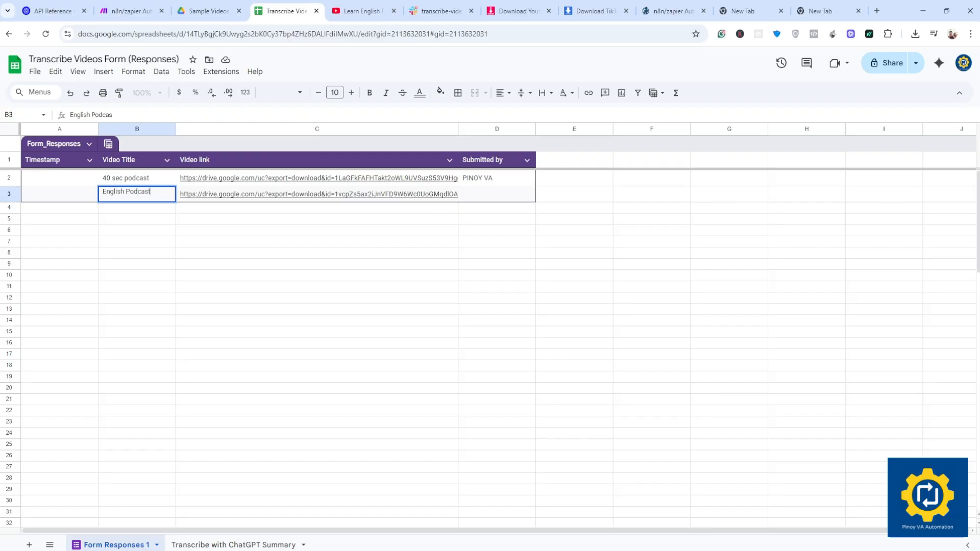
{"action": "left_click", "coordinate": [484, 194]}
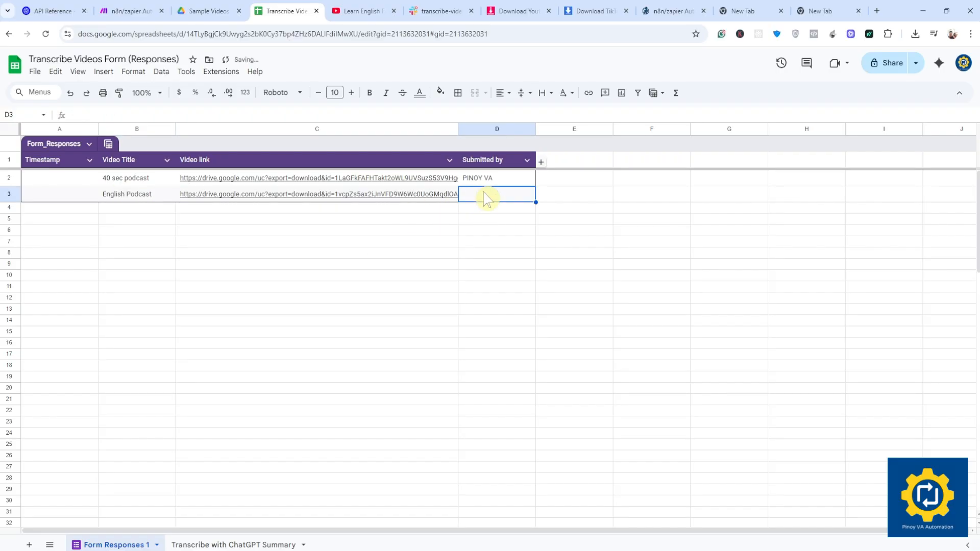
{"action": "type", "text": "Pinoy VA"}
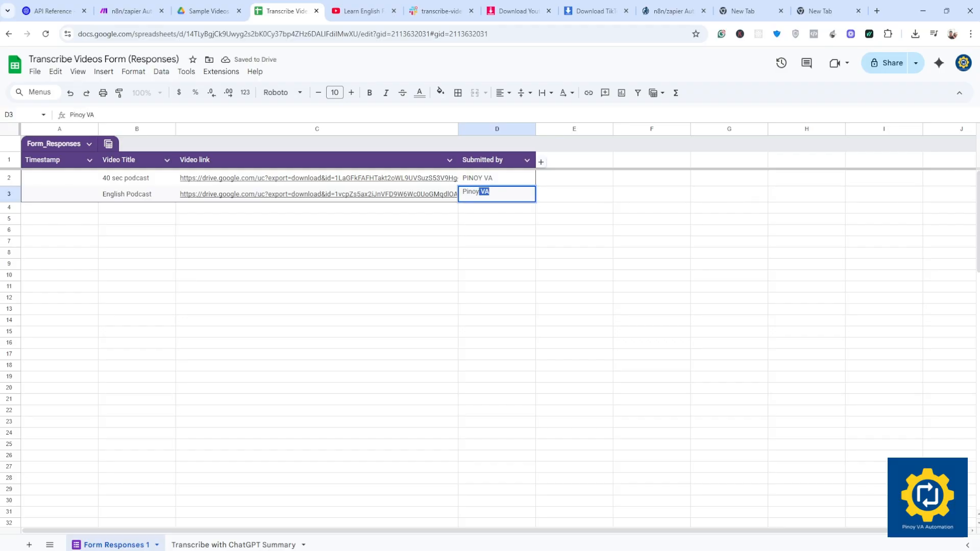
{"action": "key", "text": "Tab"}
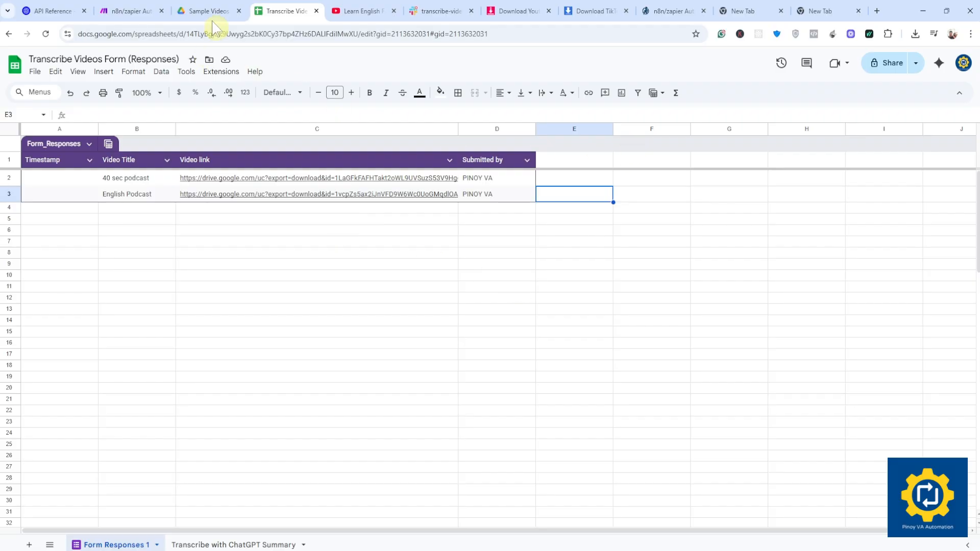
In Make, set the Google Sheets trigger to start from the manually chosen English Podcast row and run the scenario once
{"action": "left_click", "coordinate": [131, 12]}
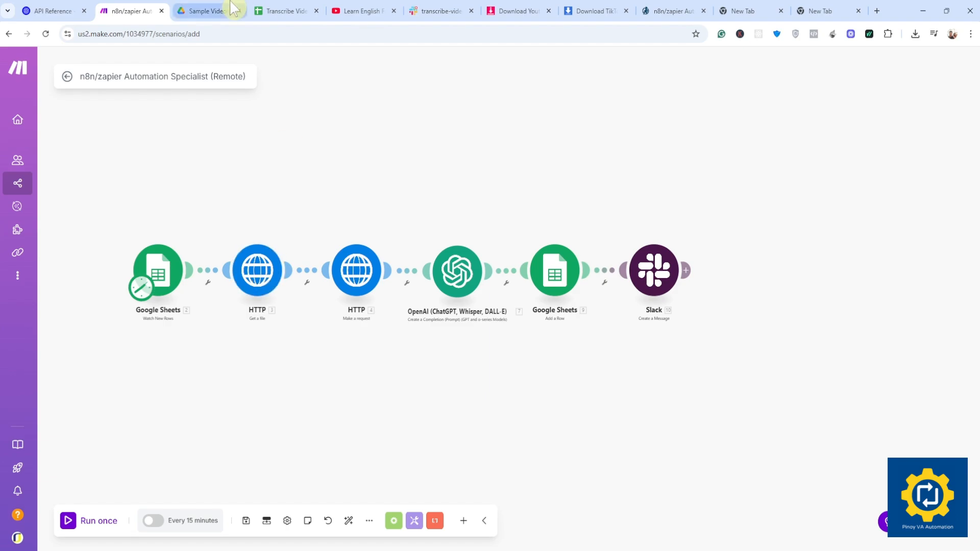
{"action": "left_click", "coordinate": [284, 10]}
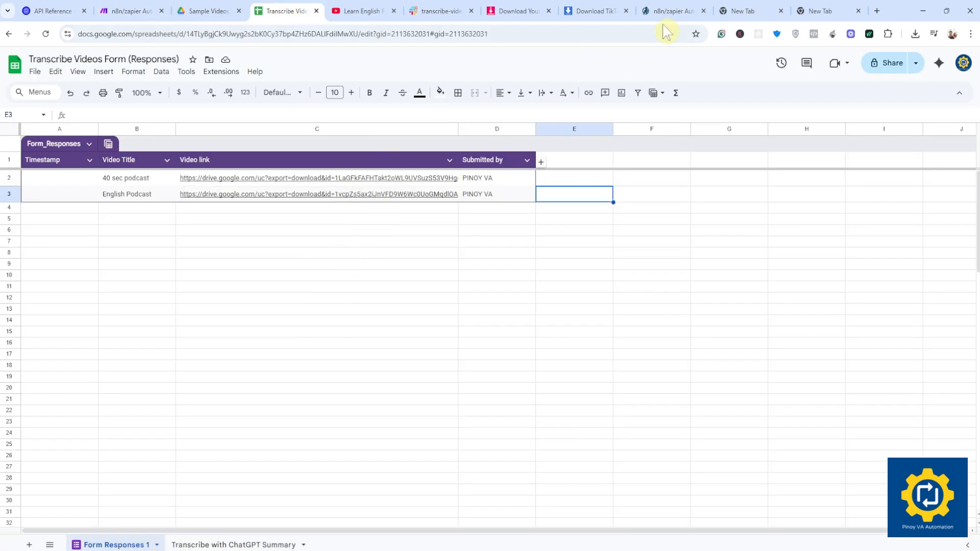
{"action": "left_click", "coordinate": [133, 11]}
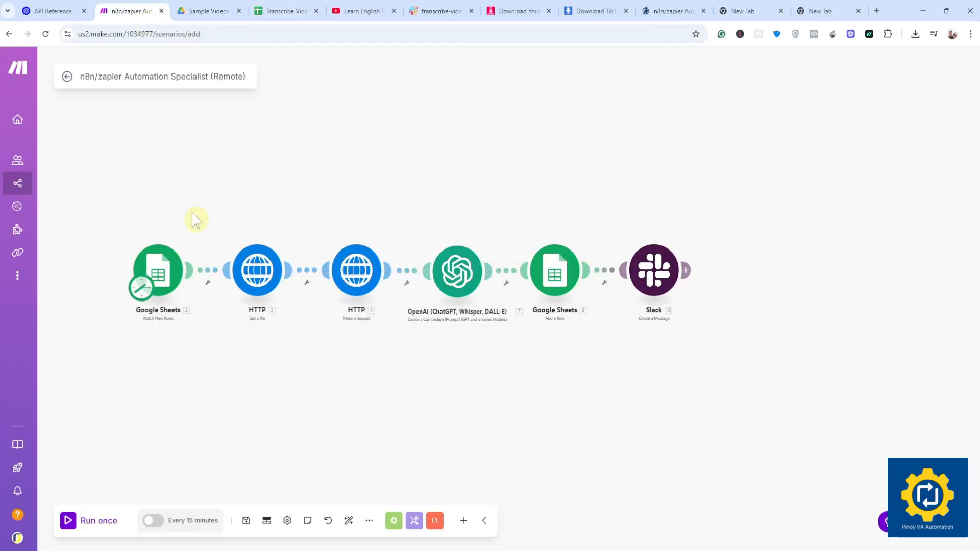
{"action": "right_click", "coordinate": [161, 272]}
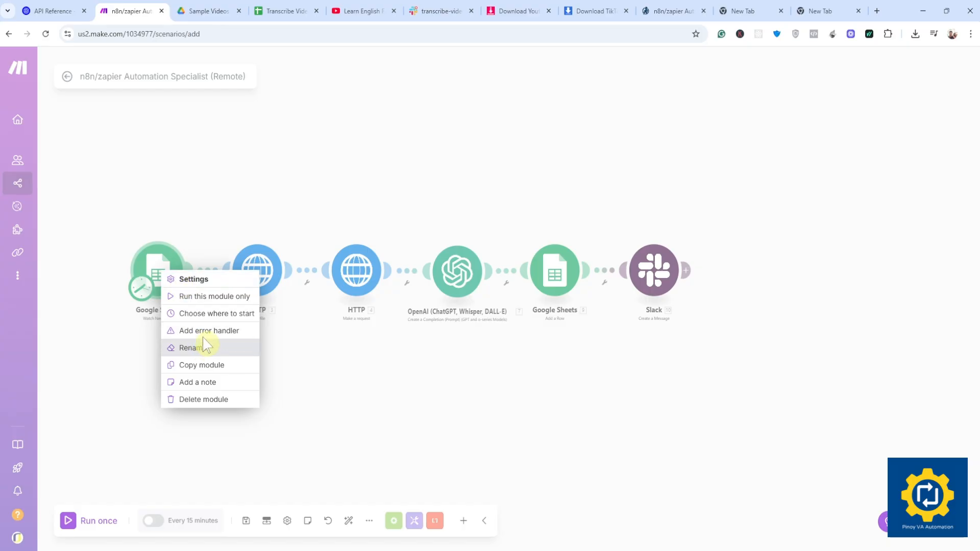
{"action": "left_click", "coordinate": [210, 314]}
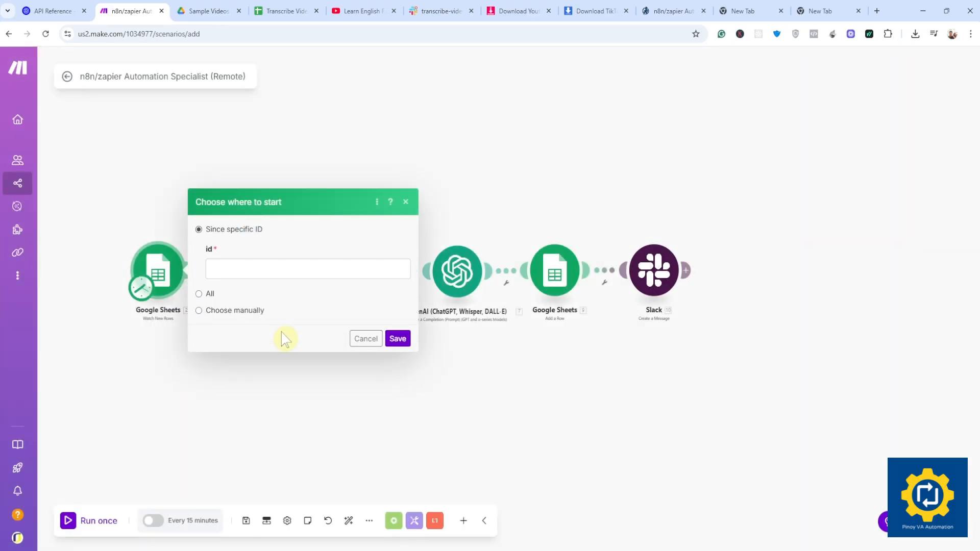
{"action": "left_click", "coordinate": [228, 310]}
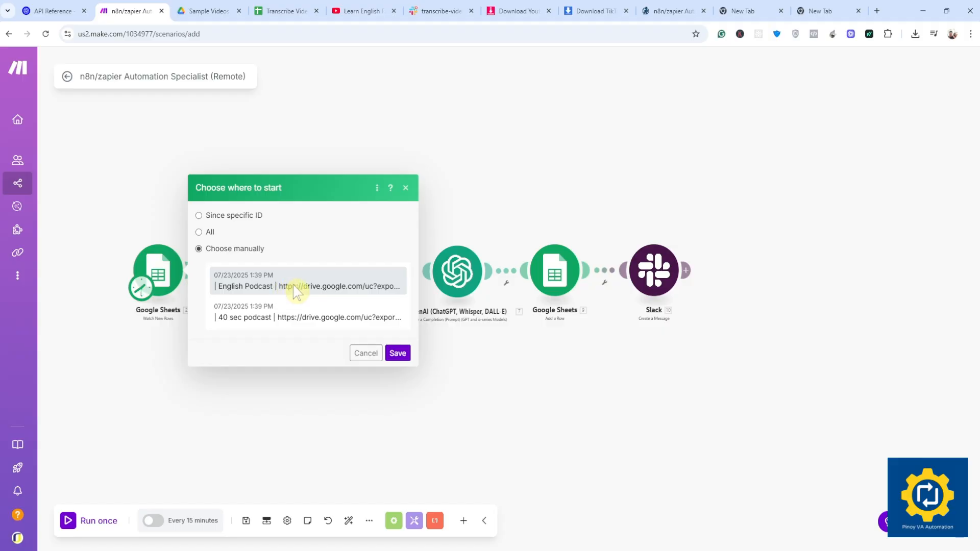
{"action": "left_click", "coordinate": [398, 354]}
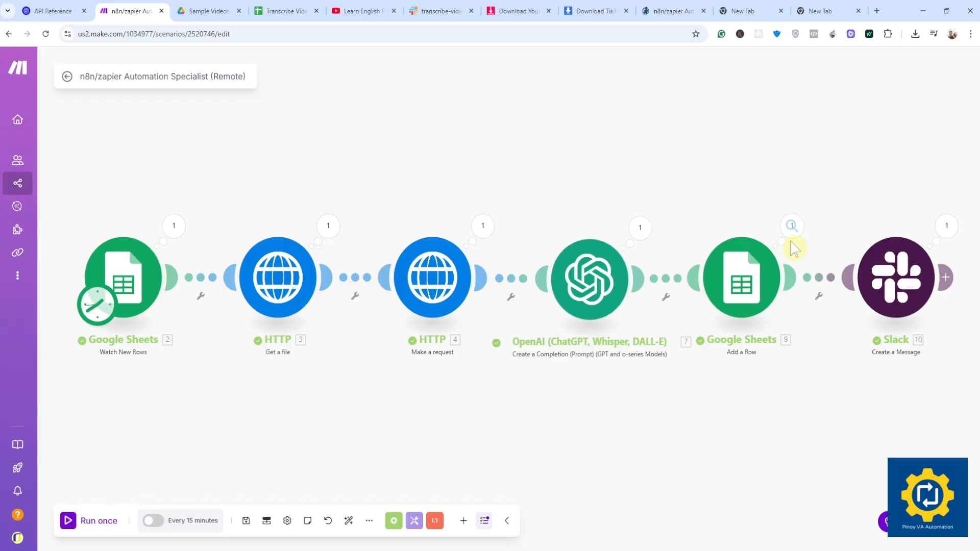
Examine the HTTP Get a file module's run details in an enlarged view, checking the file ID in the input URL
{"action": "left_click", "coordinate": [328, 225]}
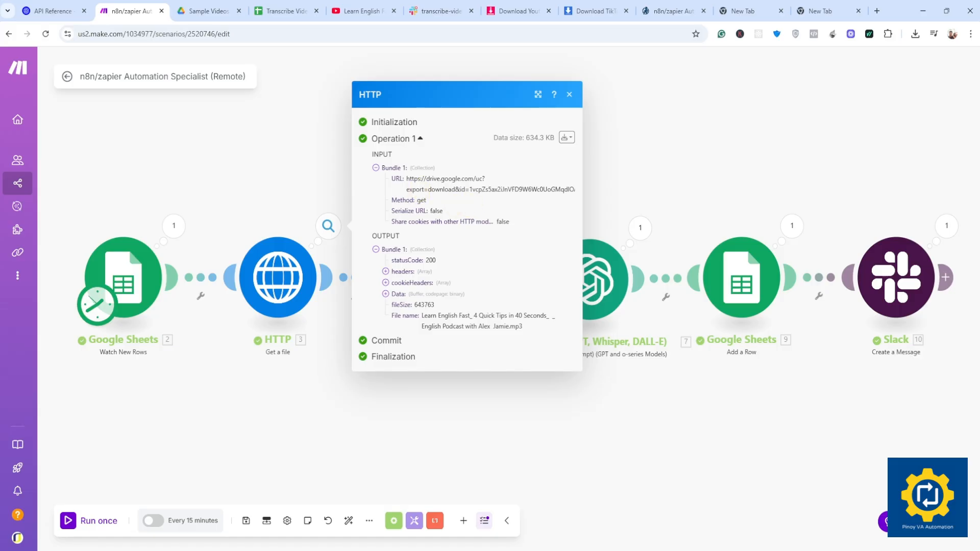
{"action": "left_click_drag", "start_coordinate": [470, 189], "coordinate": [580, 199]}
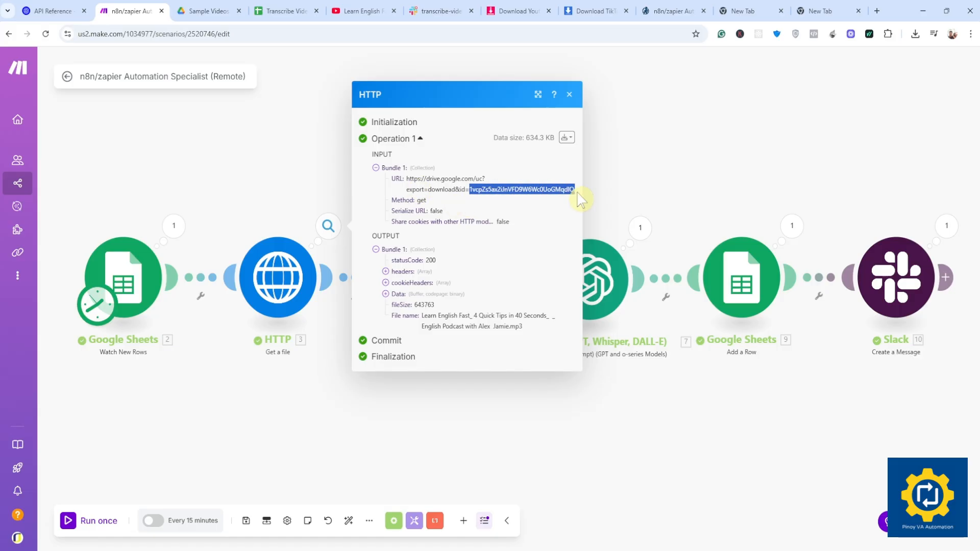
{"action": "left_click", "coordinate": [538, 95]}
{"action": "left_click_drag", "start_coordinate": [664, 190], "coordinate": [547, 190]}
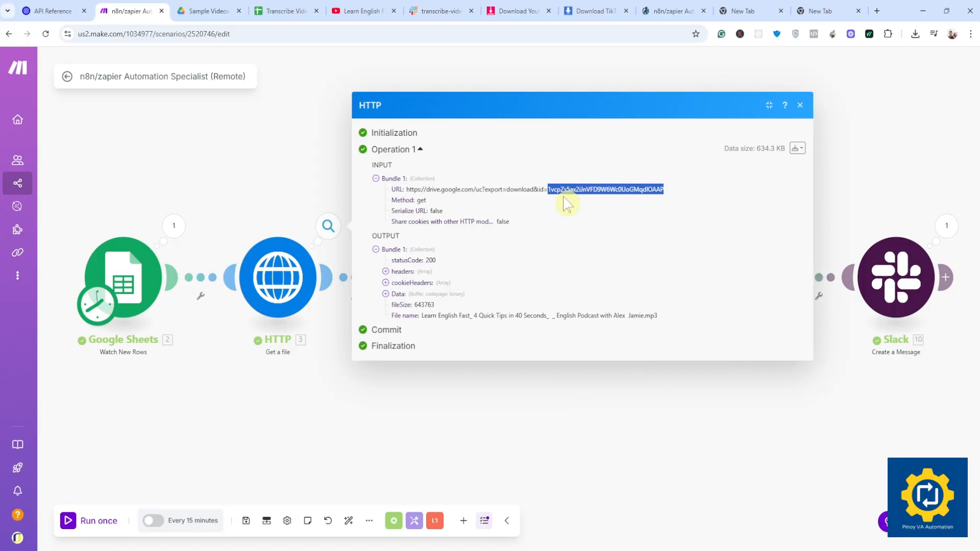
Compare the file ID in the Google Drive link with the HTTP Get a file input URL, and check the output file name
{"action": "left_click", "coordinate": [806, 12]}
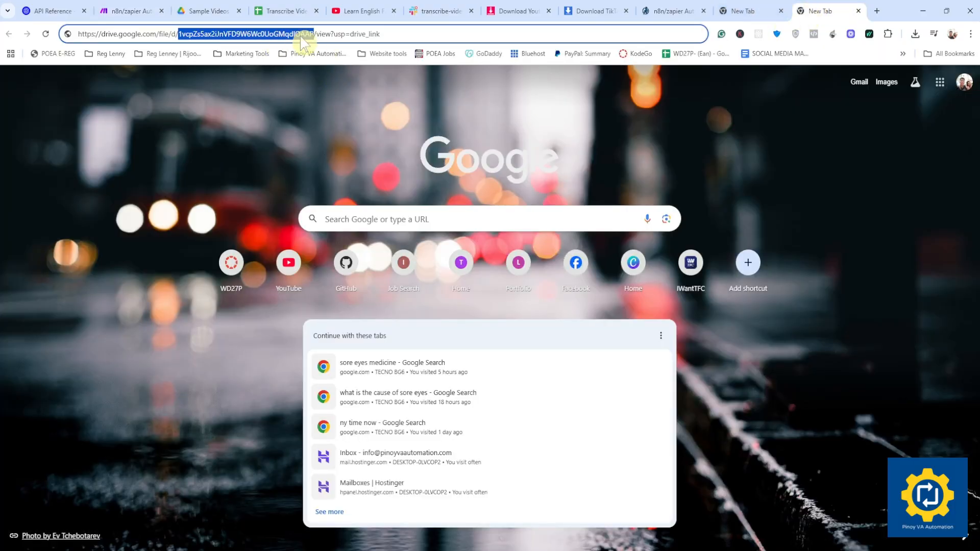
{"action": "left_click", "coordinate": [130, 11]}
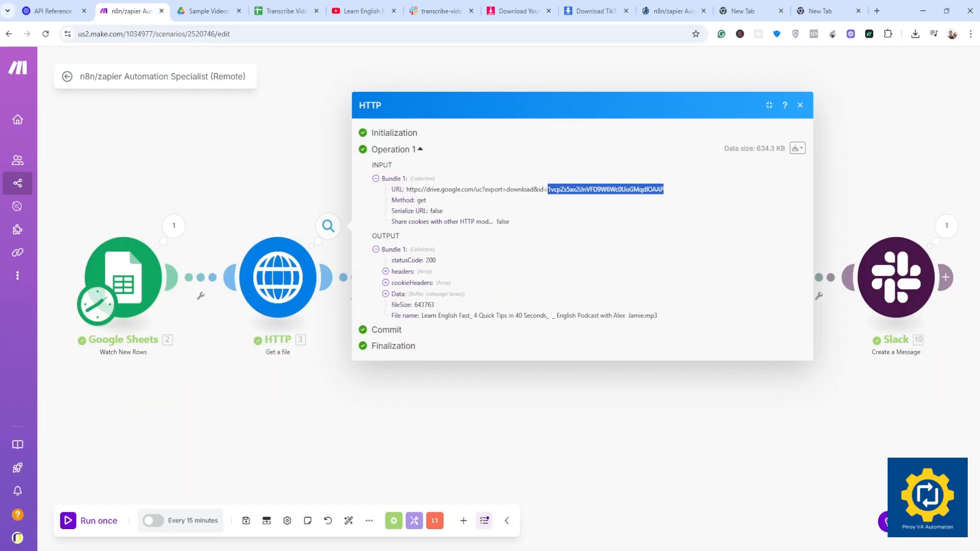
{"action": "left_click_drag", "start_coordinate": [421, 316], "coordinate": [667, 321]}
{"action": "left_click", "coordinate": [670, 334]}
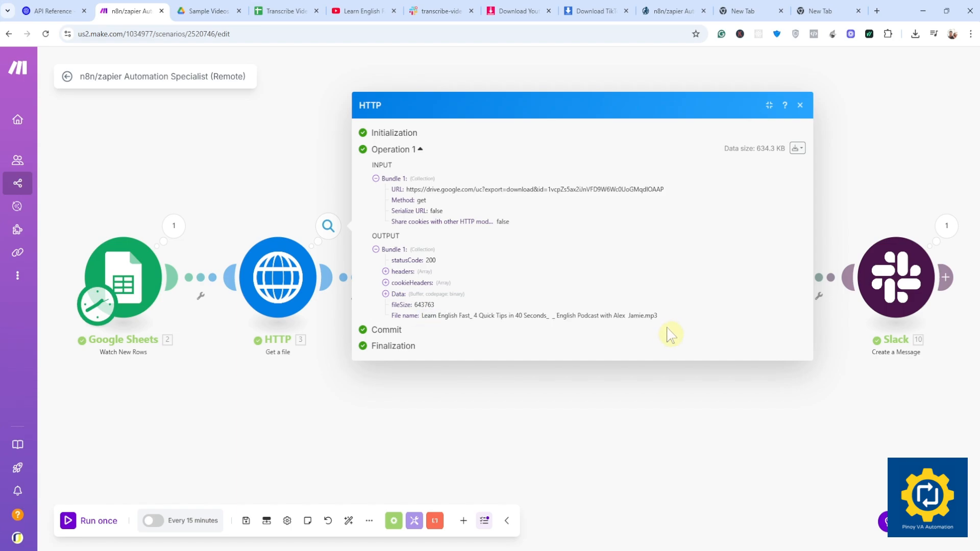
{"action": "left_click", "coordinate": [845, 193]}
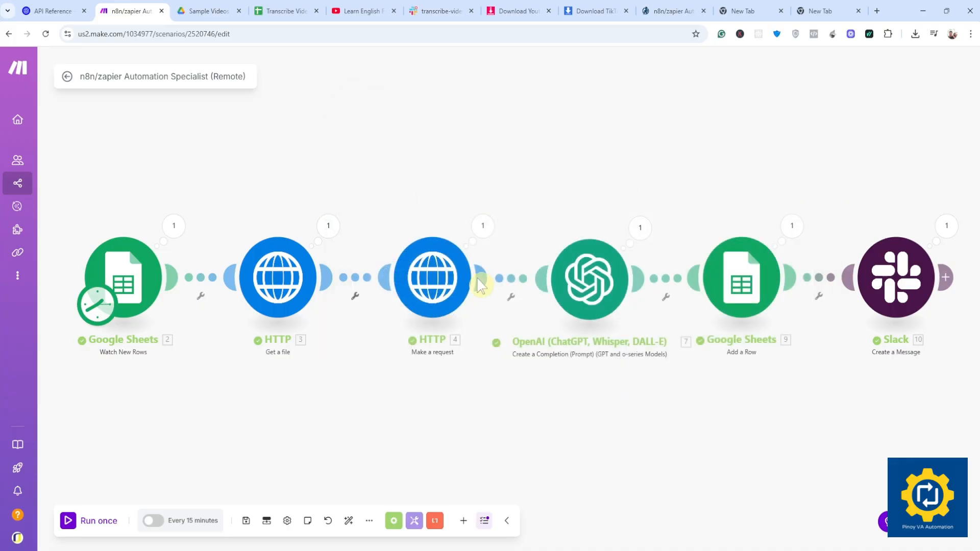
Examine the HTTP Make a request module's input bundle, checking the transcription URL, request method and headers
{"action": "left_click", "coordinate": [483, 228]}
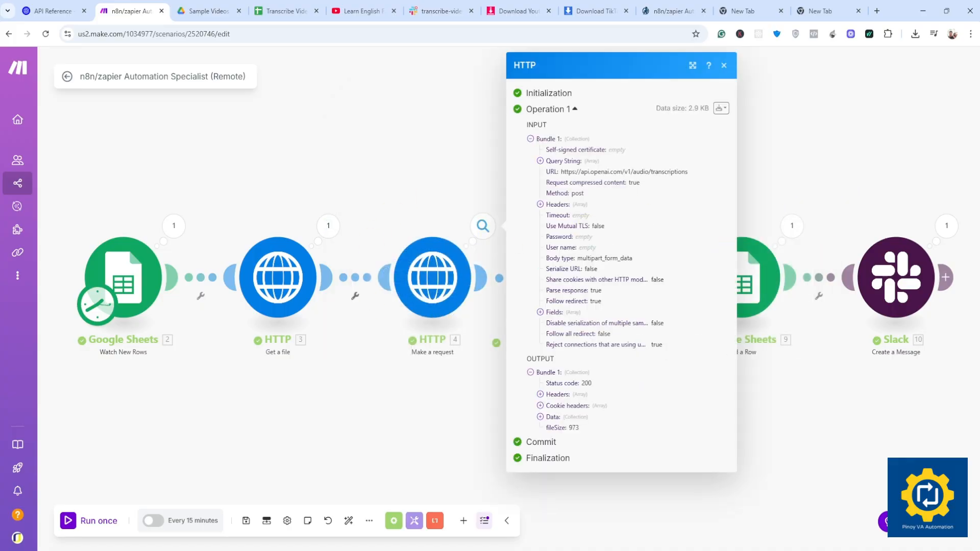
{"action": "left_click_drag", "start_coordinate": [561, 172], "coordinate": [689, 174]}
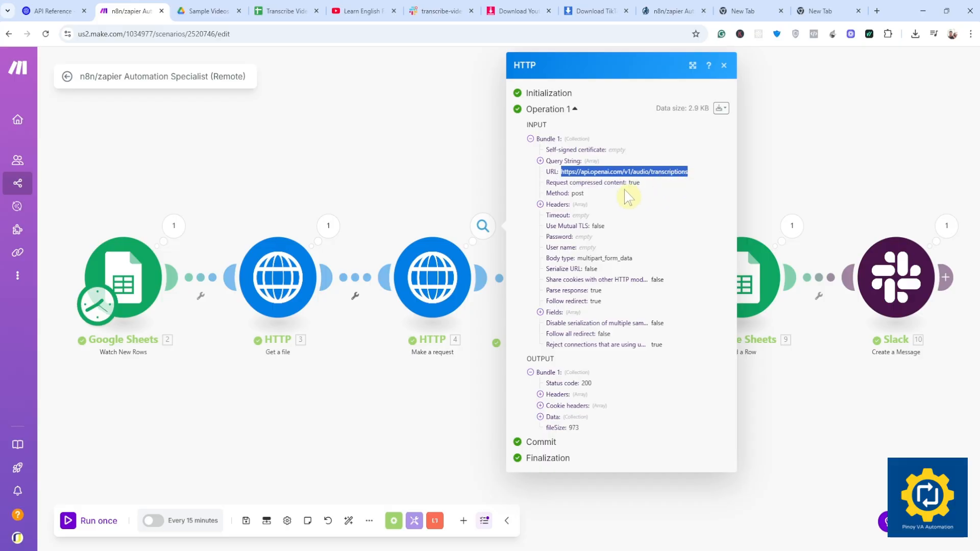
{"action": "double_click", "coordinate": [577, 194]}
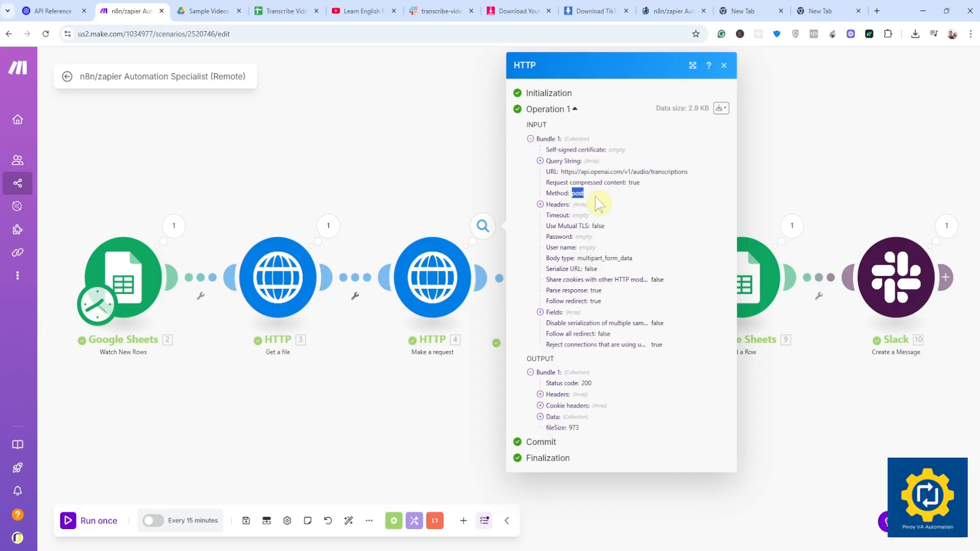
{"action": "left_click", "coordinate": [613, 204]}
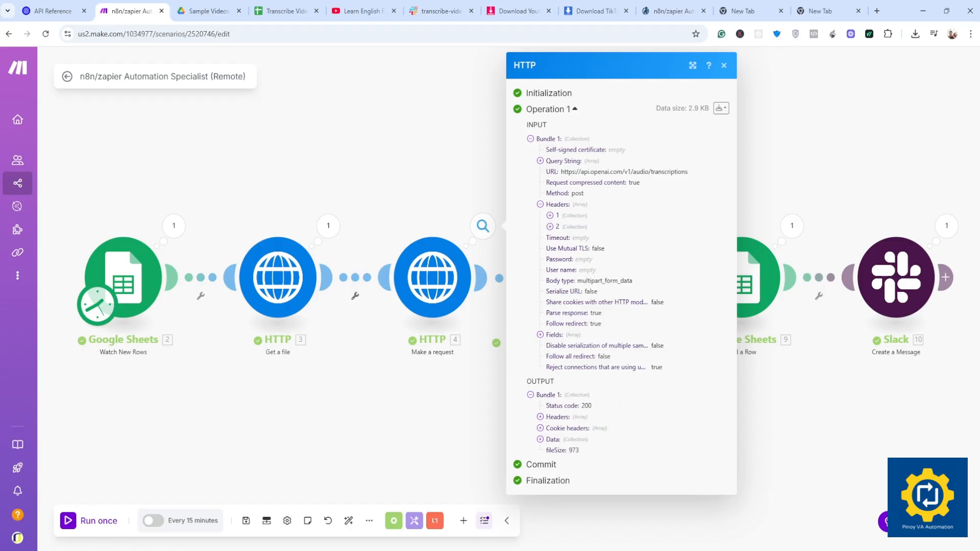
{"action": "left_click", "coordinate": [531, 138]}
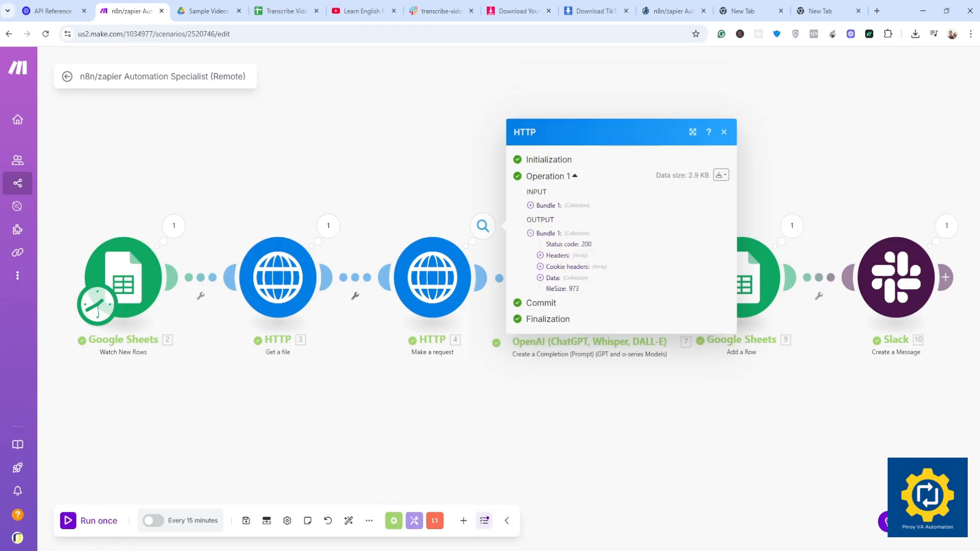
Examine the Make a request output bundle, checking the response headers, the transcribed text and the usage duration in seconds
{"action": "left_click", "coordinate": [558, 256]}
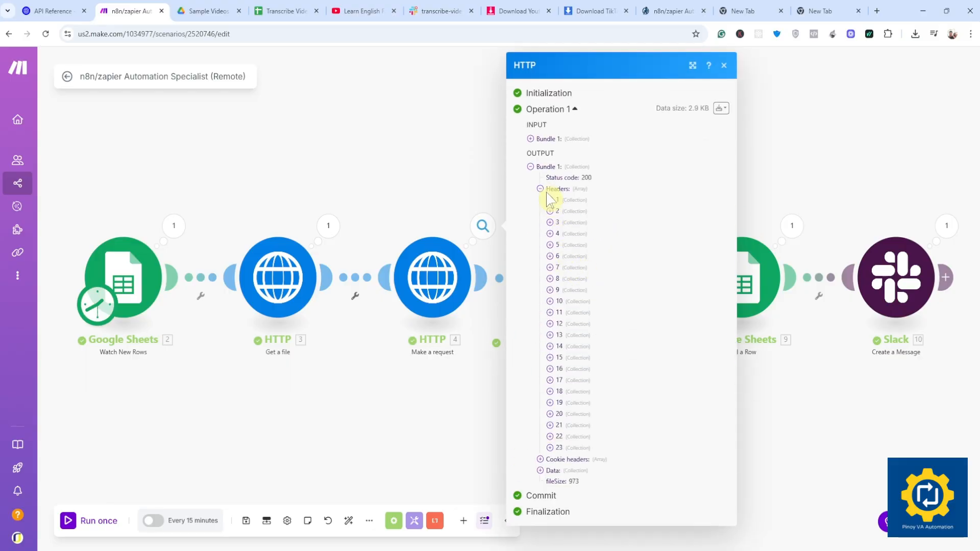
{"action": "left_click", "coordinate": [531, 166]}
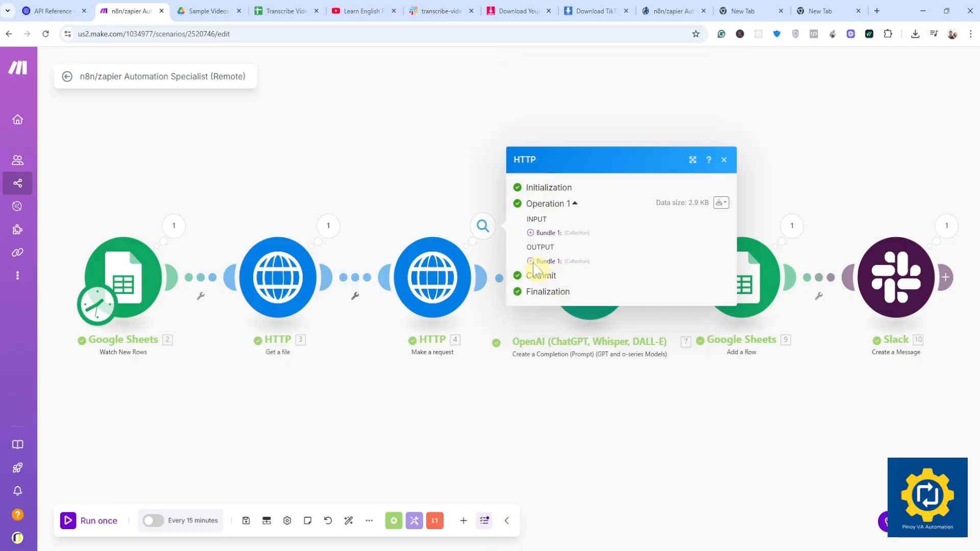
{"action": "left_click", "coordinate": [531, 262]}
{"action": "left_click", "coordinate": [542, 193]}
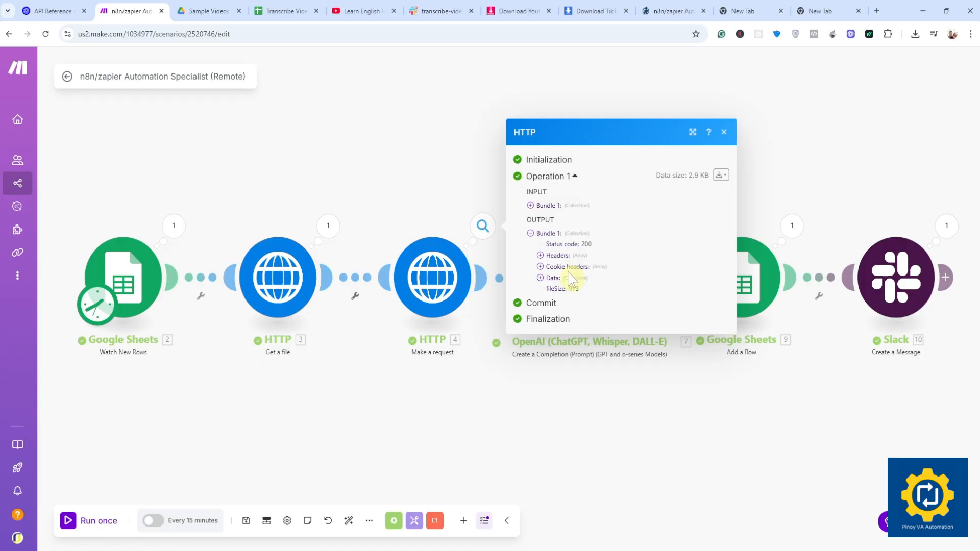
{"action": "left_click", "coordinate": [540, 278]}
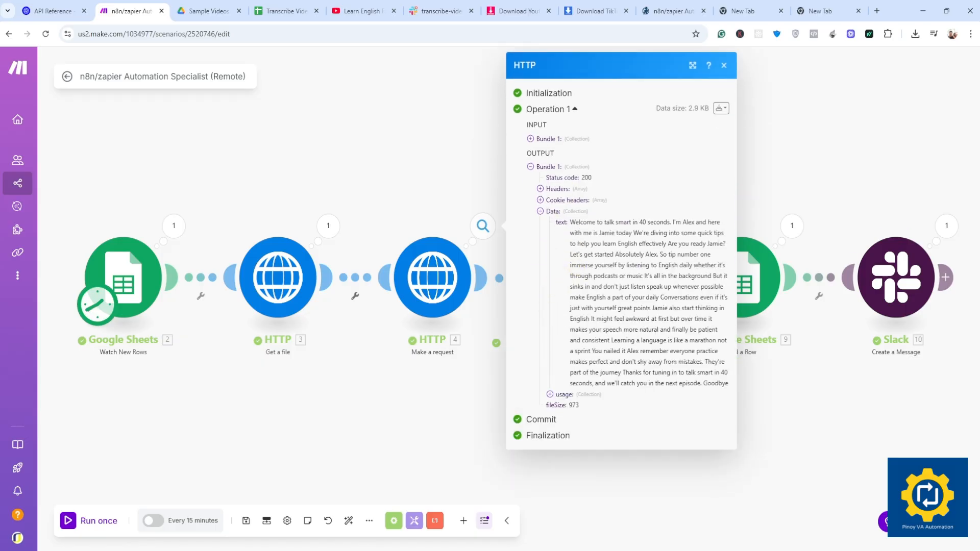
{"action": "left_click_drag", "start_coordinate": [569, 222], "coordinate": [725, 383]}
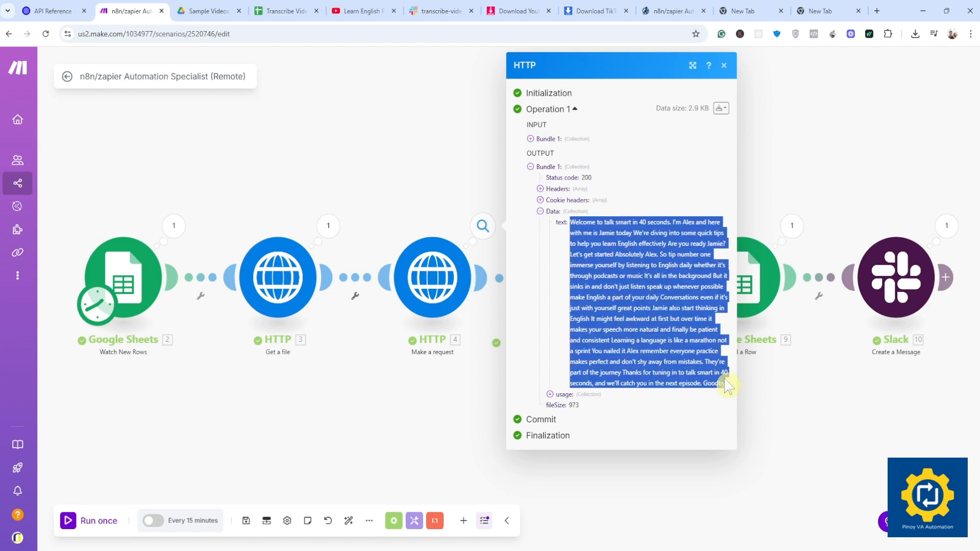
{"action": "left_click", "coordinate": [554, 395]}
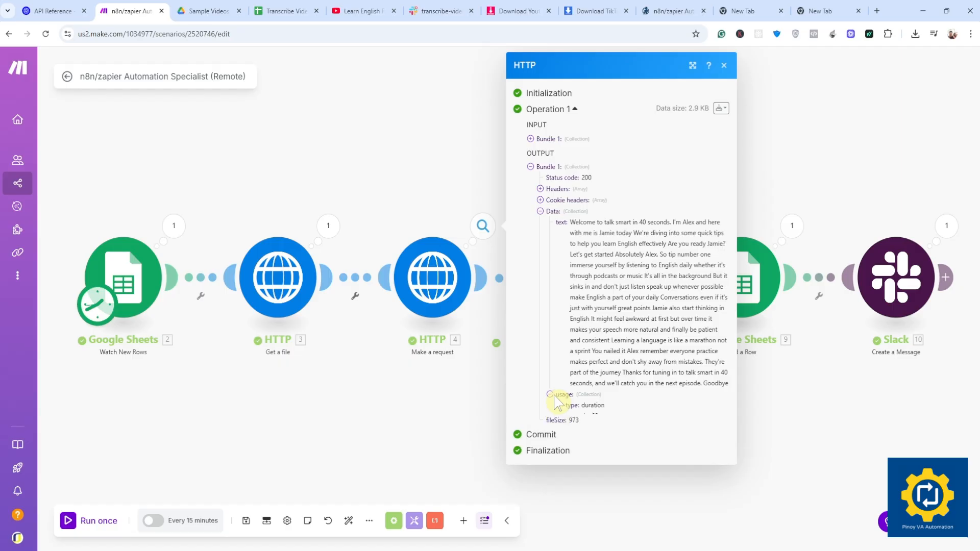
{"action": "double_click", "coordinate": [593, 416]}
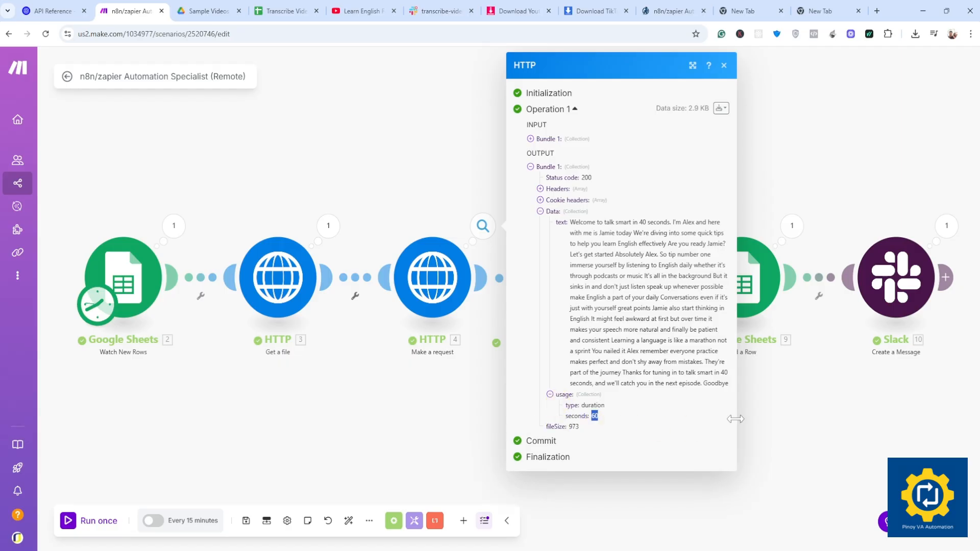
{"action": "left_click", "coordinate": [764, 422]}
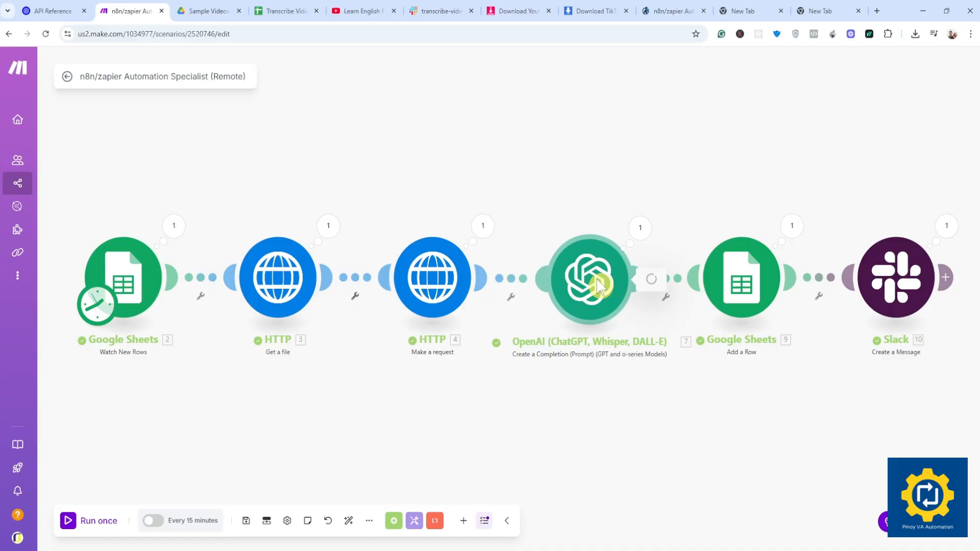
Review the OpenAI completion module's method, model, summary prompt with mapped transcript and token limit, leaving the settings unchanged
{"action": "left_click", "coordinate": [632, 279]}
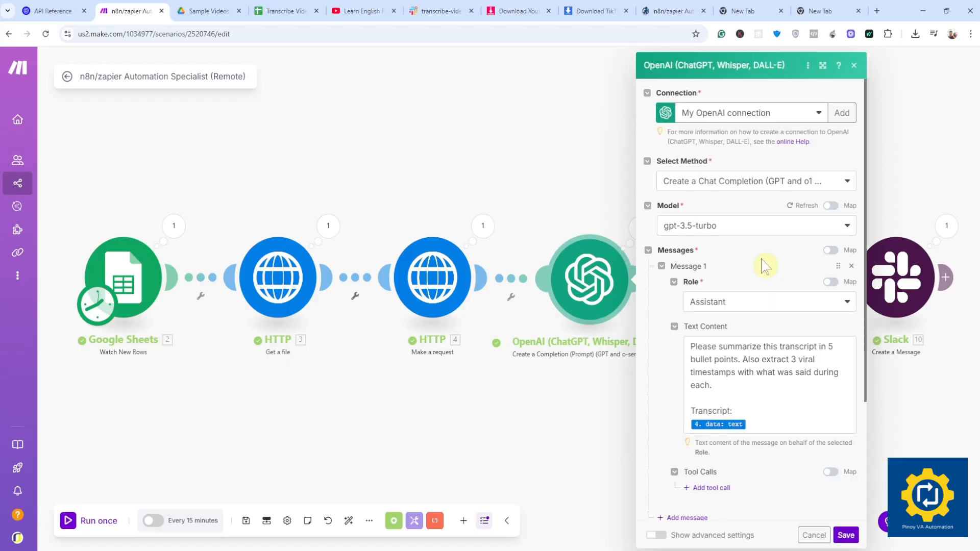
{"action": "scroll", "coordinate": [773, 314], "scroll_direction": "down", "scroll_amount": 3}
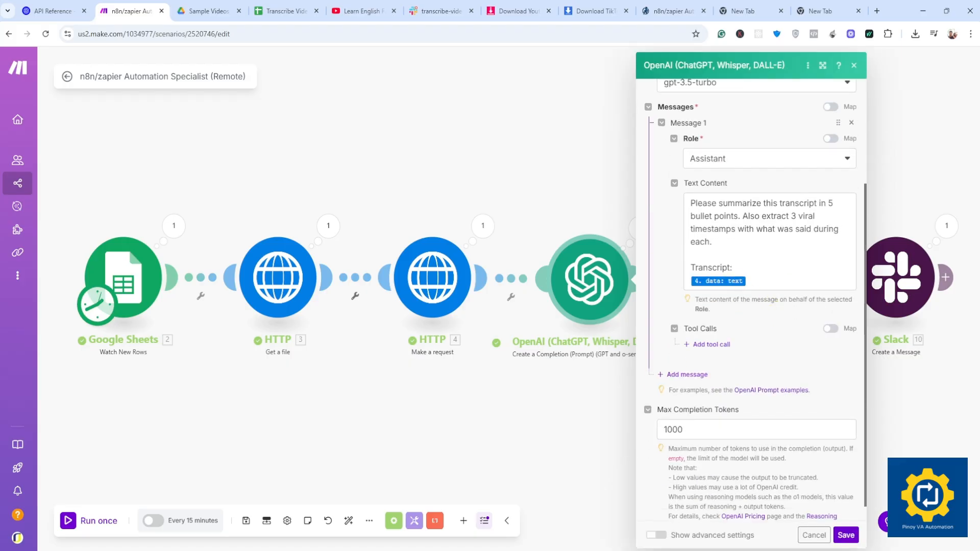
{"action": "left_click", "coordinate": [765, 281]}
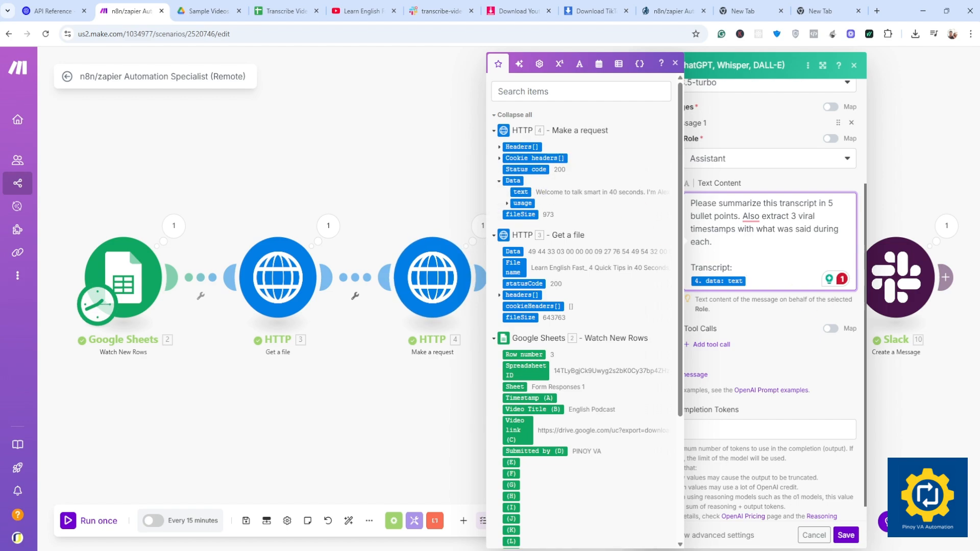
{"action": "scroll", "coordinate": [765, 306], "scroll_direction": "down", "scroll_amount": 1}
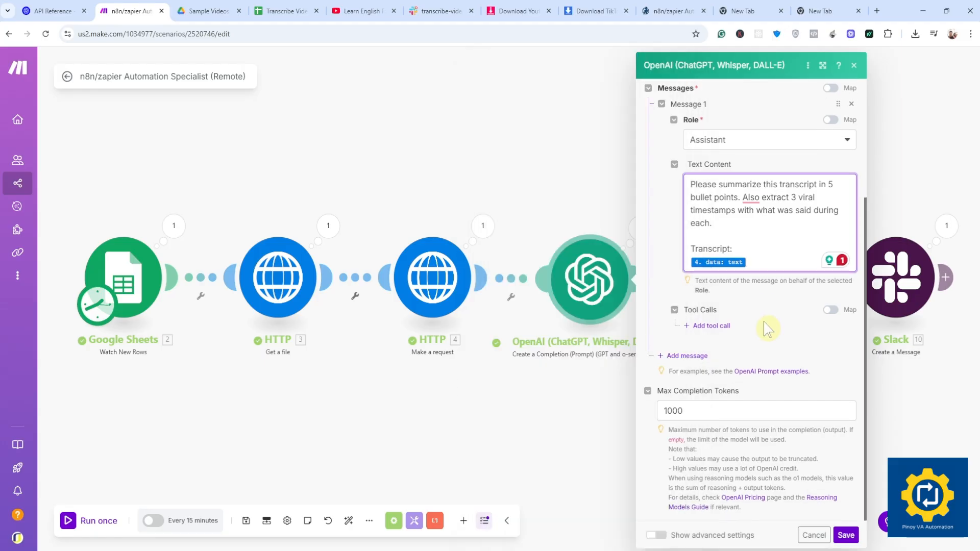
{"action": "left_click", "coordinate": [777, 324]}
{"action": "scroll", "coordinate": [777, 316], "scroll_direction": "up", "scroll_amount": 3}
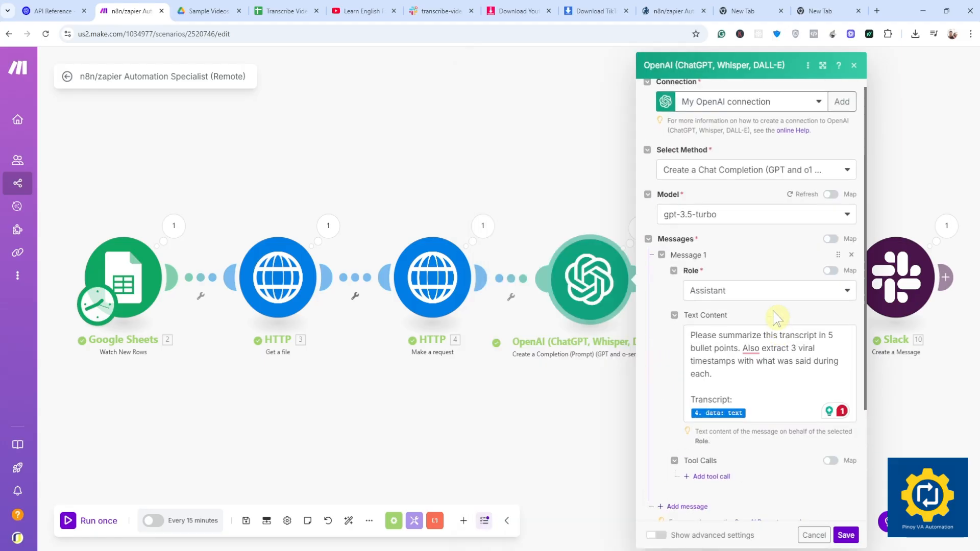
{"action": "scroll", "coordinate": [777, 306], "scroll_direction": "down", "scroll_amount": 3}
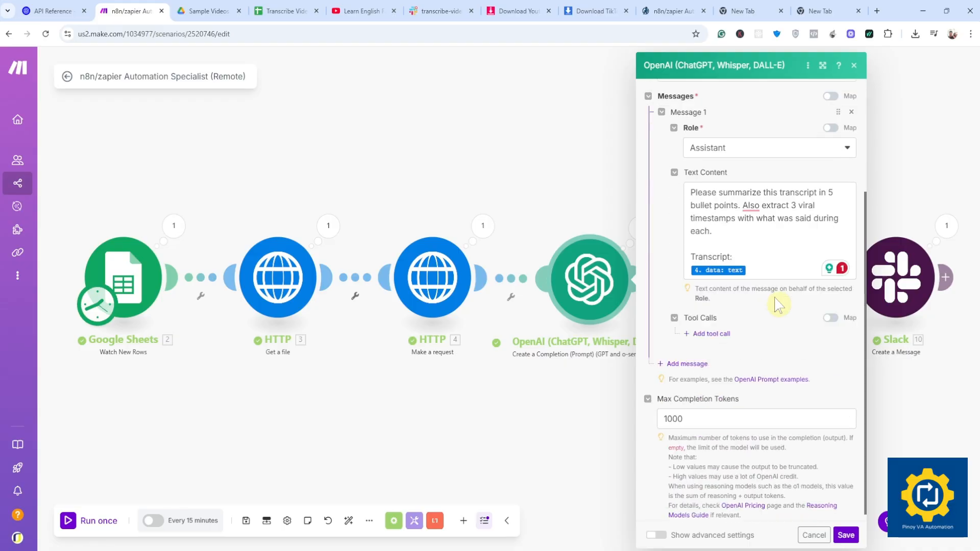
{"action": "scroll", "coordinate": [776, 306], "scroll_direction": "up", "scroll_amount": 3}
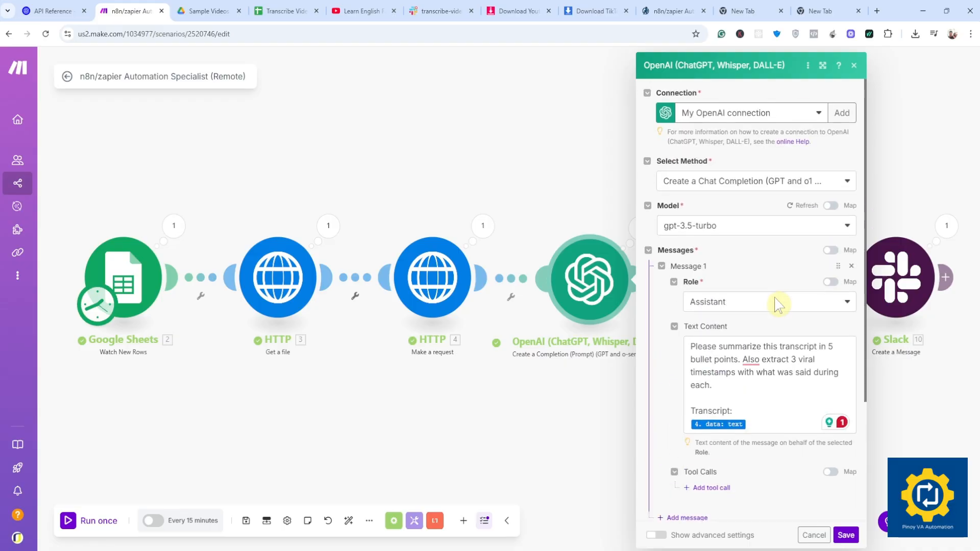
{"action": "left_click", "coordinate": [847, 182]}
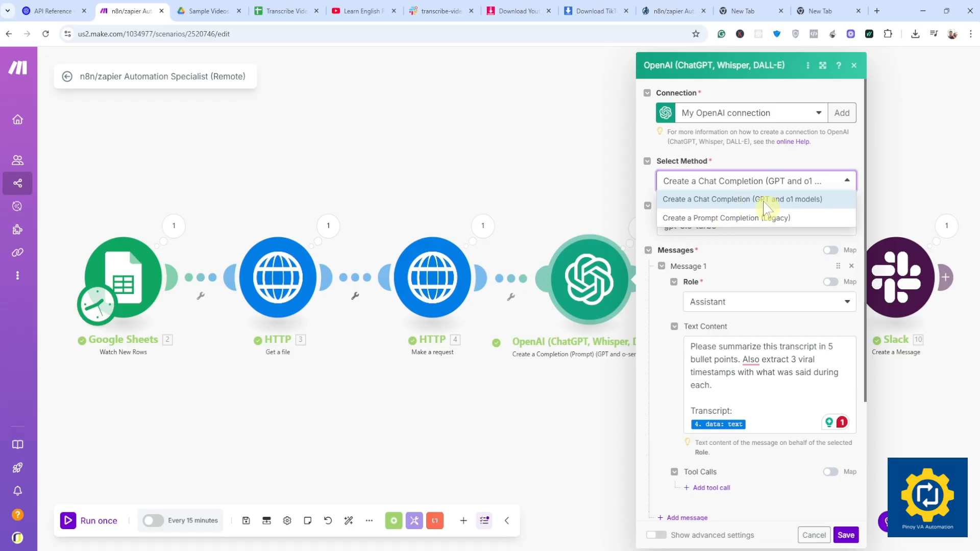
{"action": "left_click", "coordinate": [647, 185]}
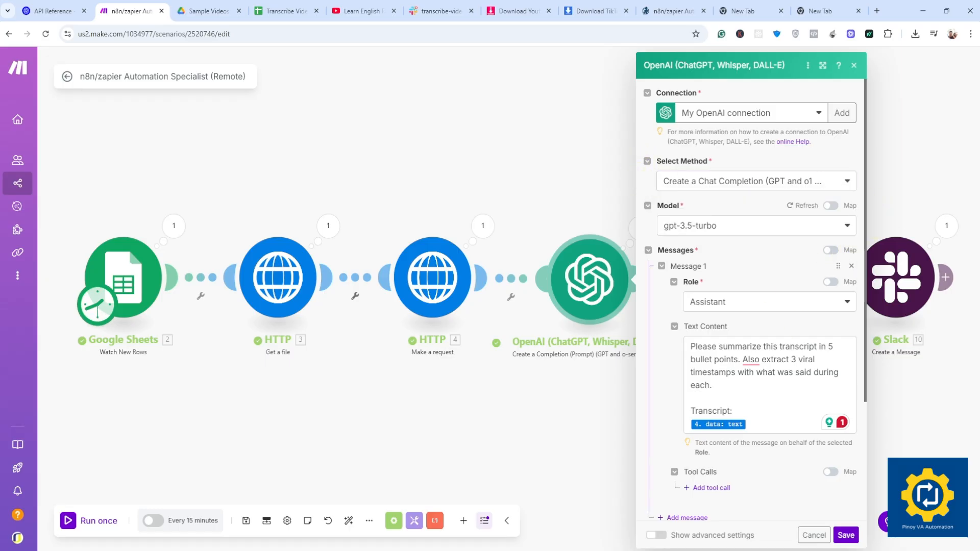
{"action": "left_click", "coordinate": [813, 535]}
Examine the Google Sheets Add a Row module's run details, checking the table range and the updates collection
{"action": "left_click", "coordinate": [748, 284]}
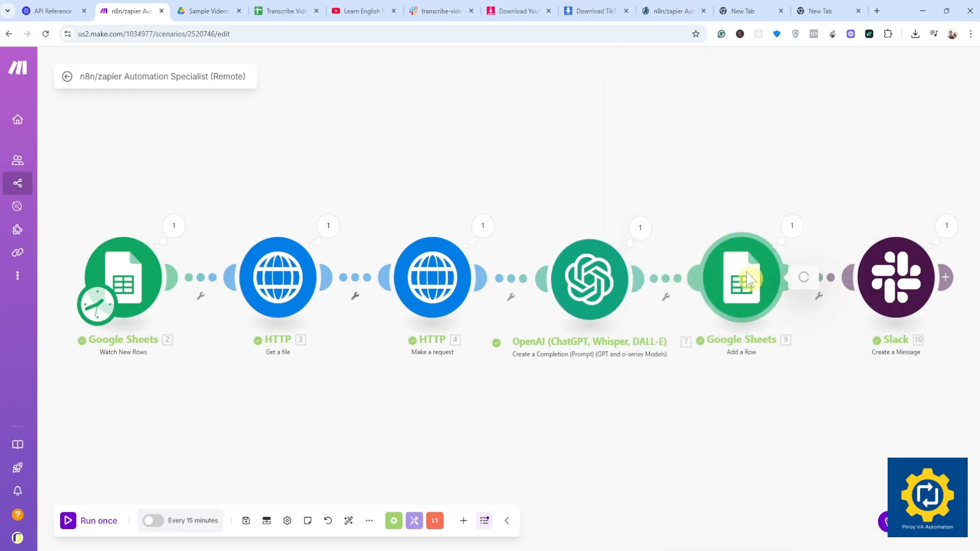
{"action": "left_click", "coordinate": [792, 224]}
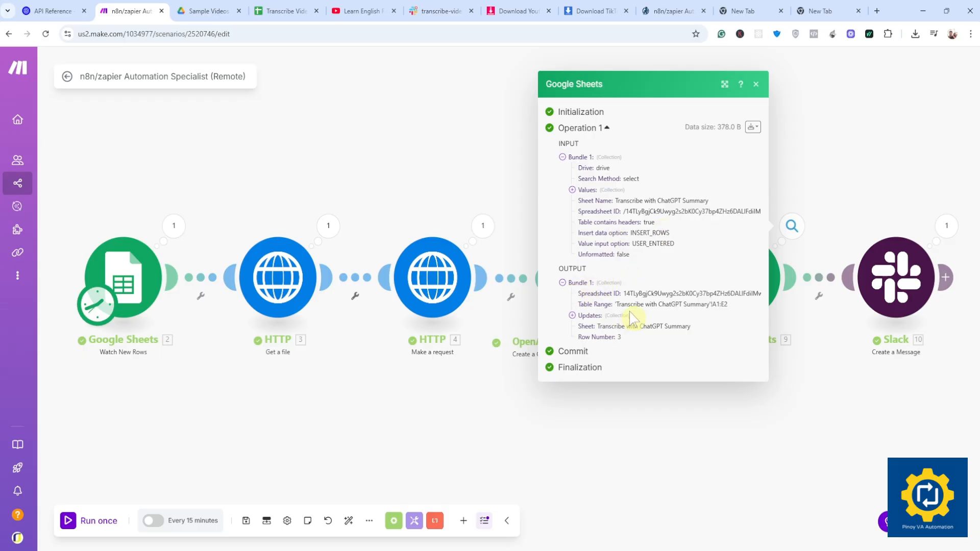
{"action": "left_click_drag", "start_coordinate": [618, 304], "coordinate": [721, 304]}
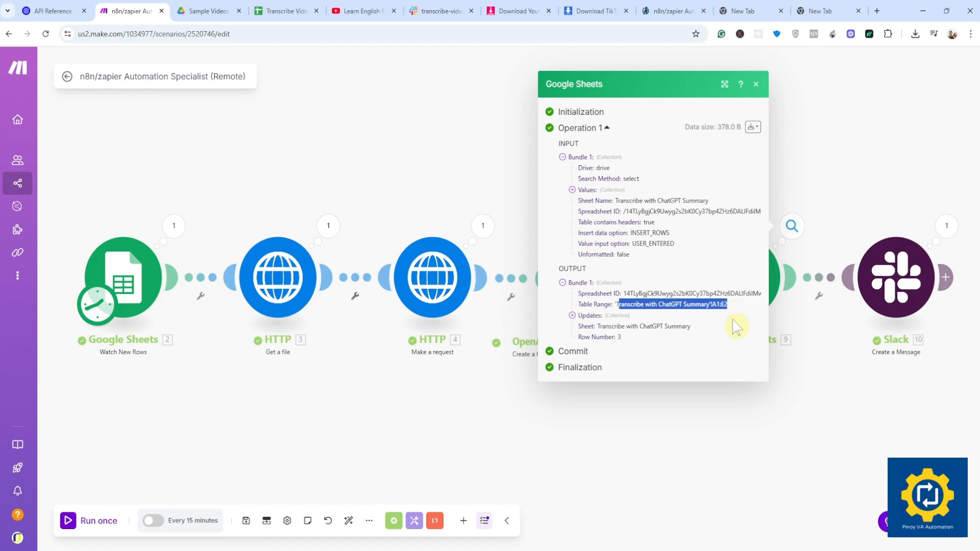
{"action": "left_click", "coordinate": [573, 316]}
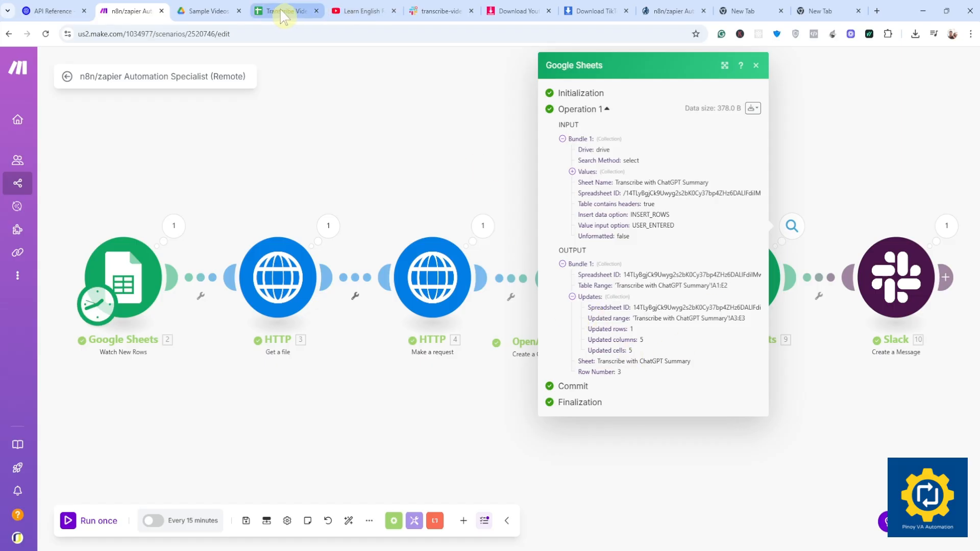
{"action": "left_click", "coordinate": [358, 131]}
Check the Whisper text and ChatGPT summary in row 3 of the Transcribe with ChatGPT Summary sheet, and return to the Make scenario
{"action": "left_click", "coordinate": [284, 10]}
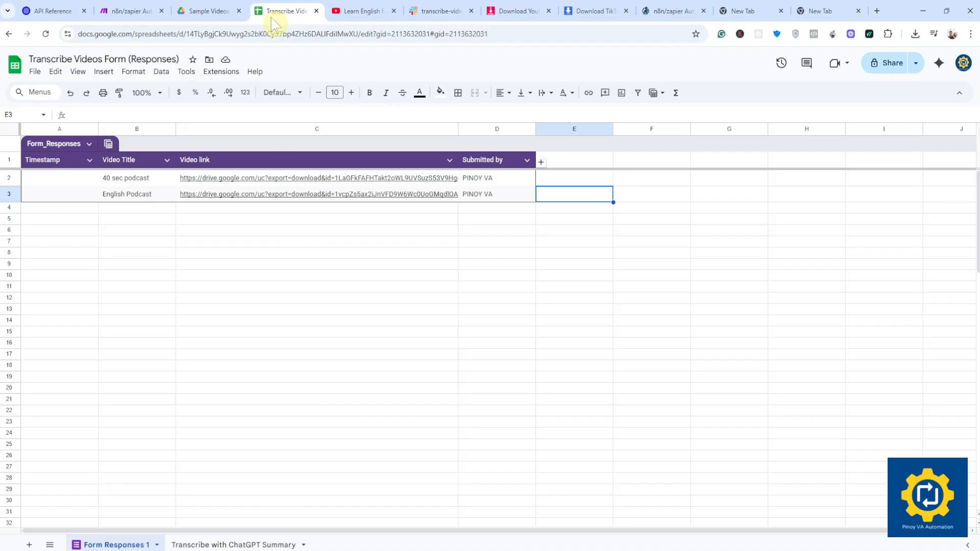
{"action": "left_click", "coordinate": [206, 546]}
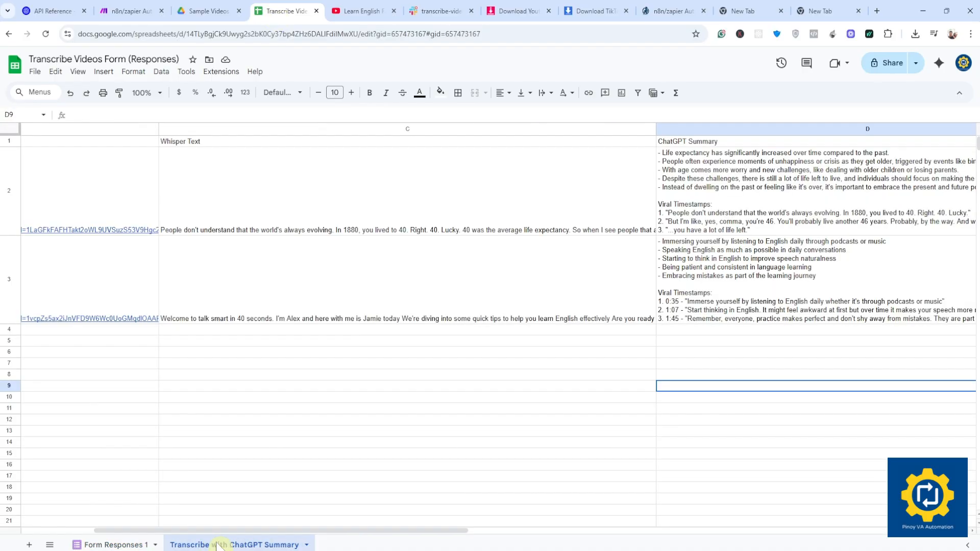
{"action": "left_click", "coordinate": [217, 319]}
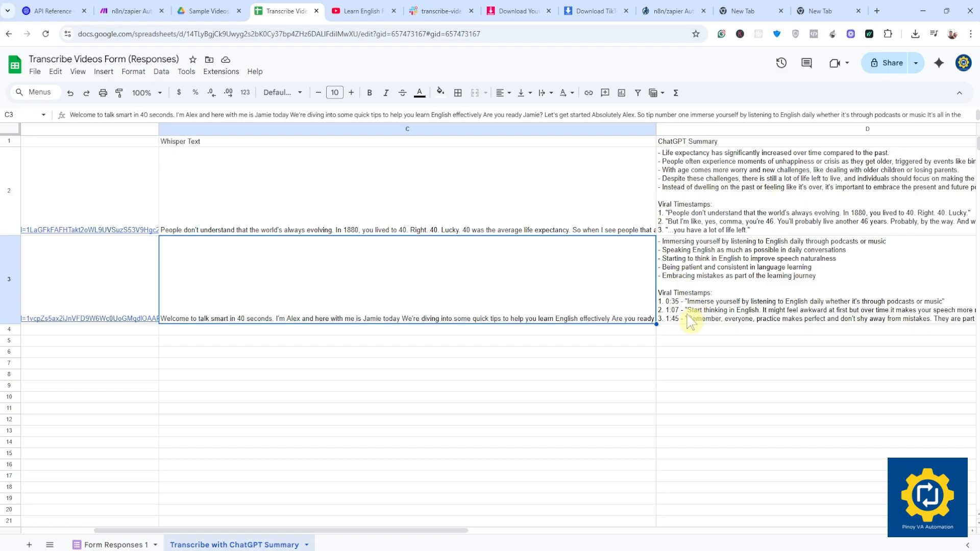
{"action": "left_click", "coordinate": [776, 284]}
{"action": "left_click_drag", "start_coordinate": [740, 375], "coordinate": [652, 409]}
{"action": "left_click", "coordinate": [758, 246]}
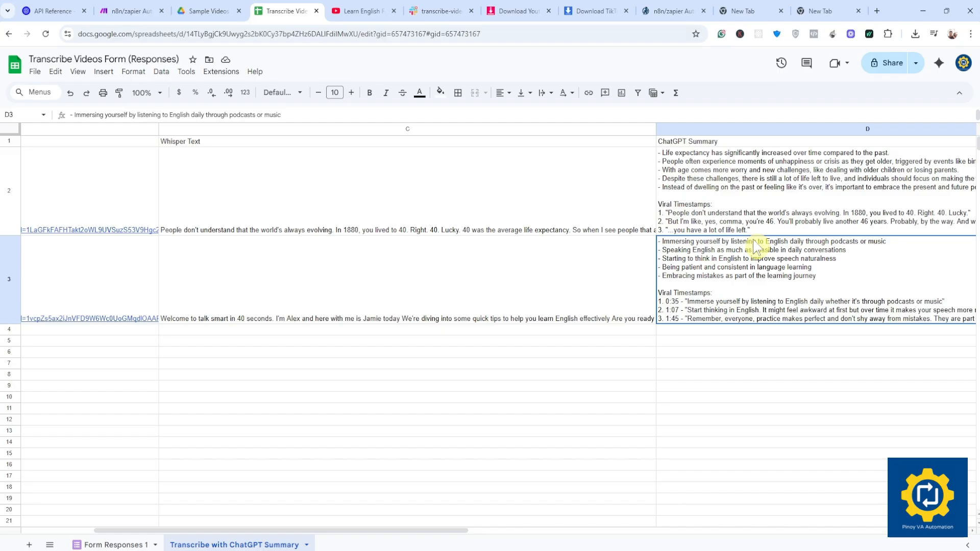
{"action": "left_click", "coordinate": [153, 11]}
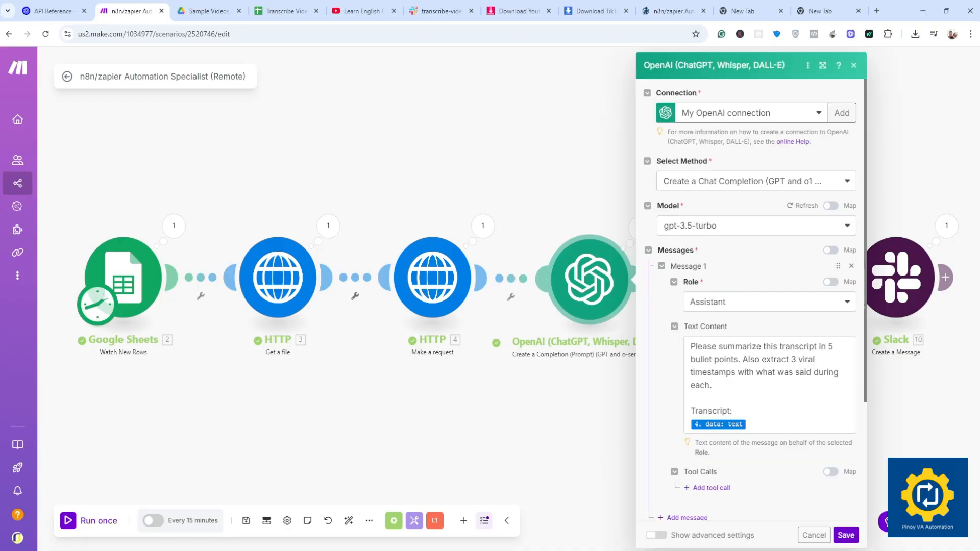
Review the OpenAI module's summary prompt and token limit, and compare the prompt with the ChatGPT Summary in row 3 of the Google Sheet
{"action": "scroll", "coordinate": [750, 306], "scroll_direction": "down", "scroll_amount": 3}
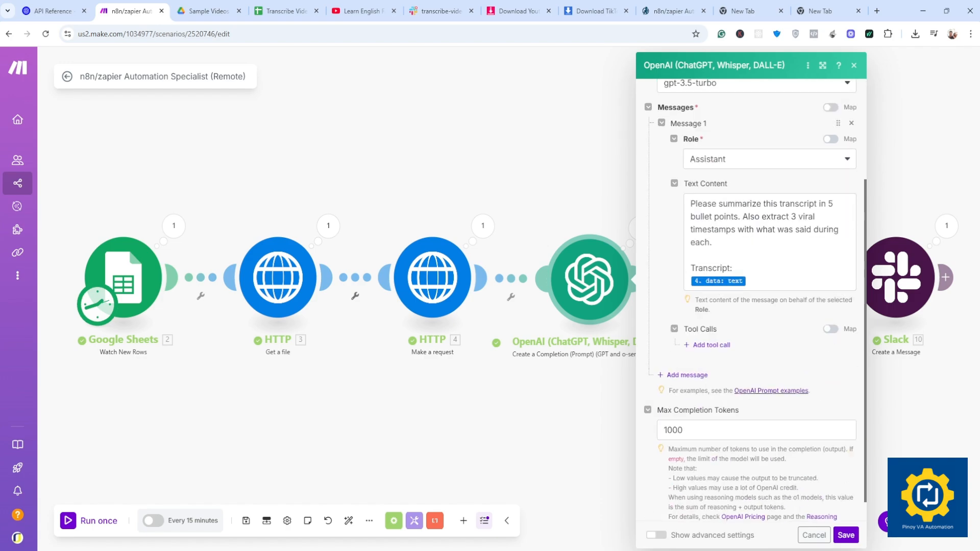
{"action": "left_click", "coordinate": [829, 203]}
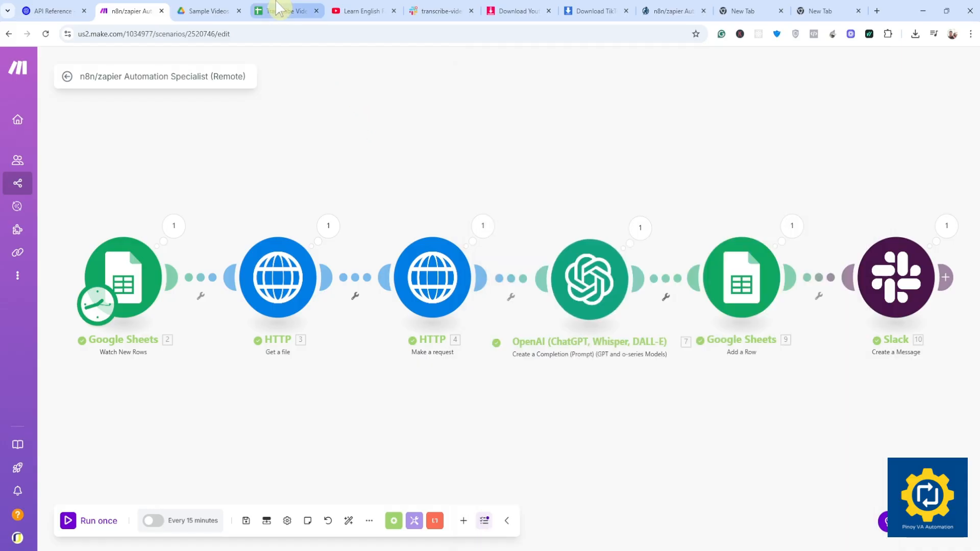
{"action": "left_click", "coordinate": [284, 11]}
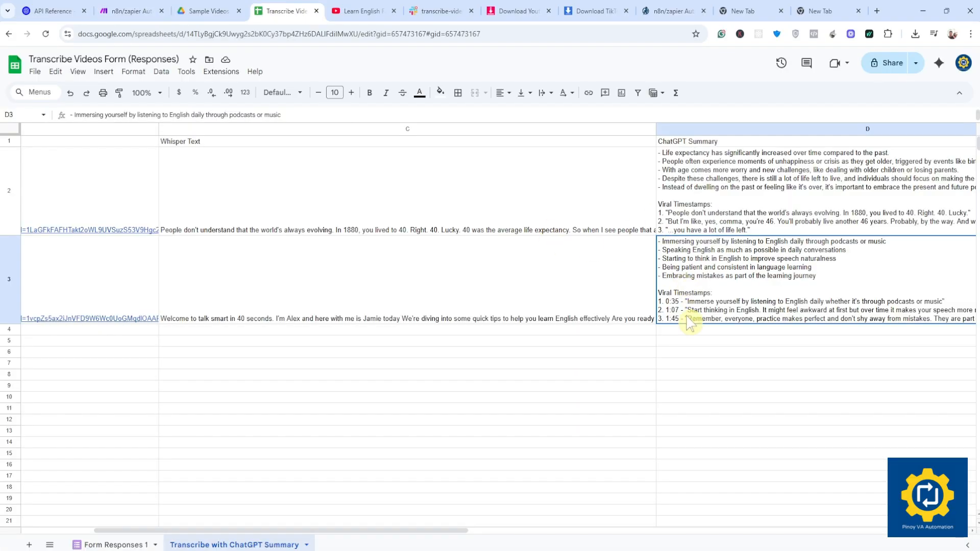
{"action": "left_click_drag", "start_coordinate": [462, 531], "coordinate": [587, 542]}
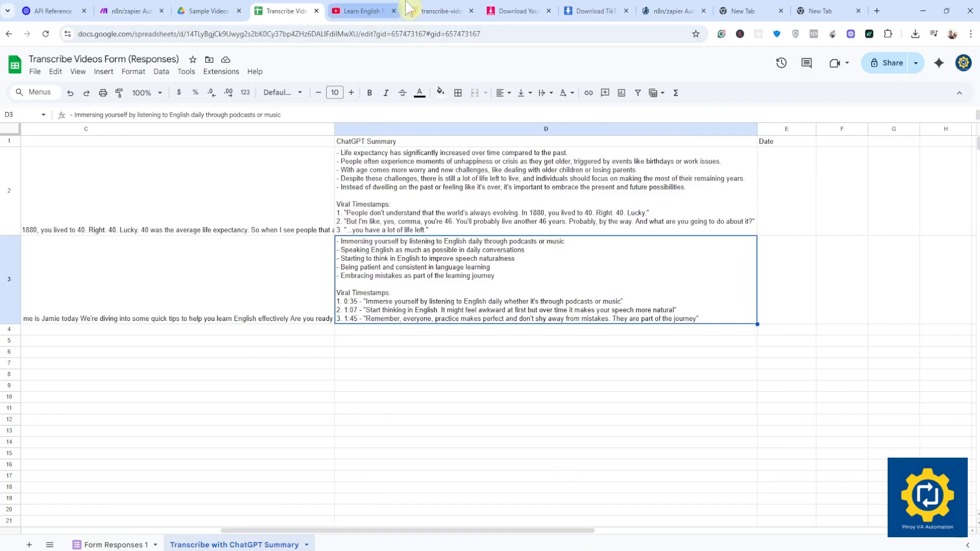
Switch to Slack's transcribe-videos-summary channel and check the English Podcast message's video title, summary bullets and viral timestamps
{"action": "left_click", "coordinate": [423, 9]}
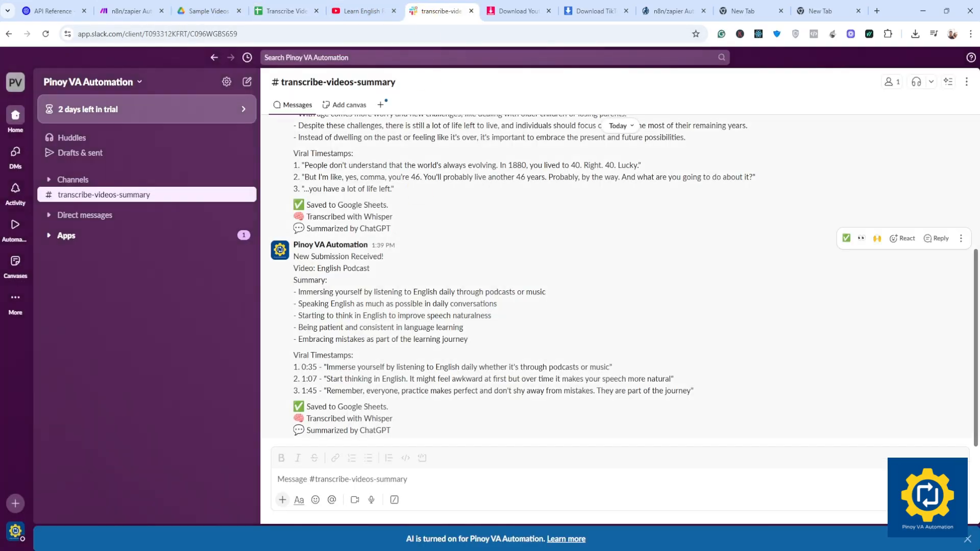
{"action": "left_click_drag", "start_coordinate": [317, 268], "coordinate": [370, 269]}
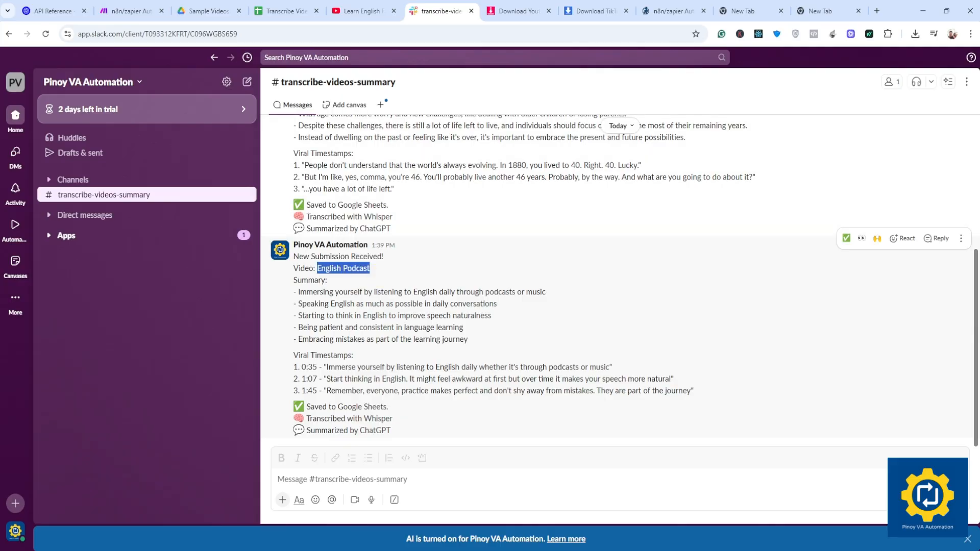
{"action": "left_click_drag", "start_coordinate": [297, 280], "coordinate": [347, 339]}
{"action": "left_click_drag", "start_coordinate": [294, 355], "coordinate": [694, 391]}
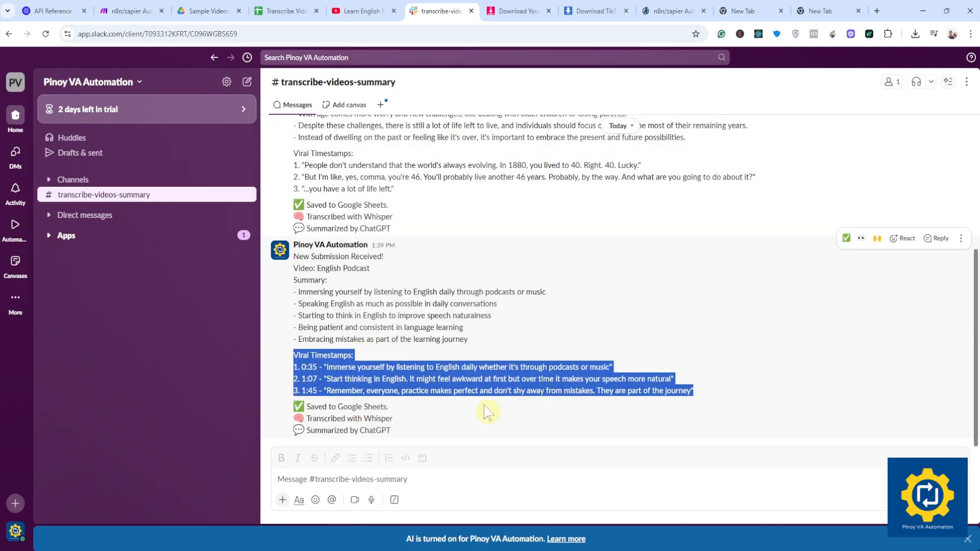
Return to the Make scenario and export its blueprint as a file
{"action": "left_click", "coordinate": [135, 8]}
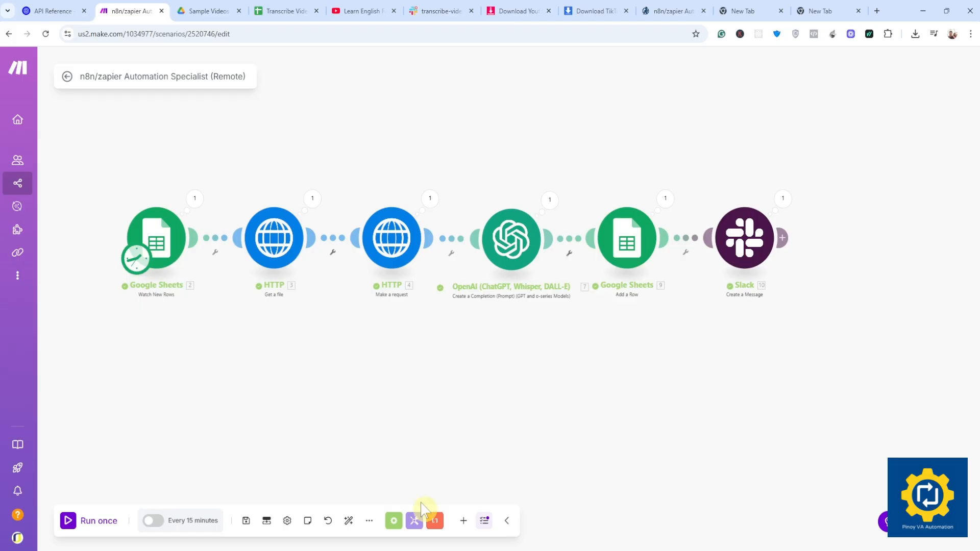
{"action": "left_click", "coordinate": [369, 522]}
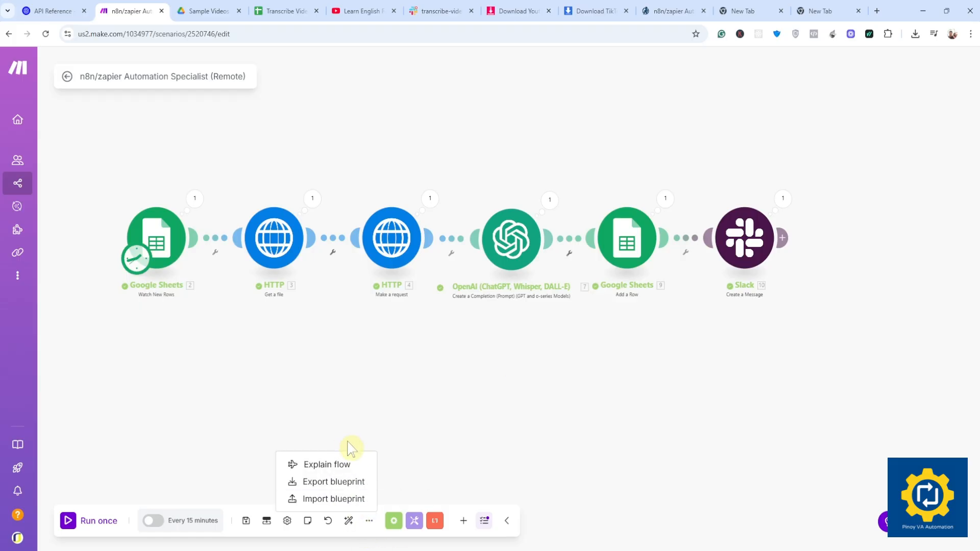
{"action": "left_click", "coordinate": [341, 482]}
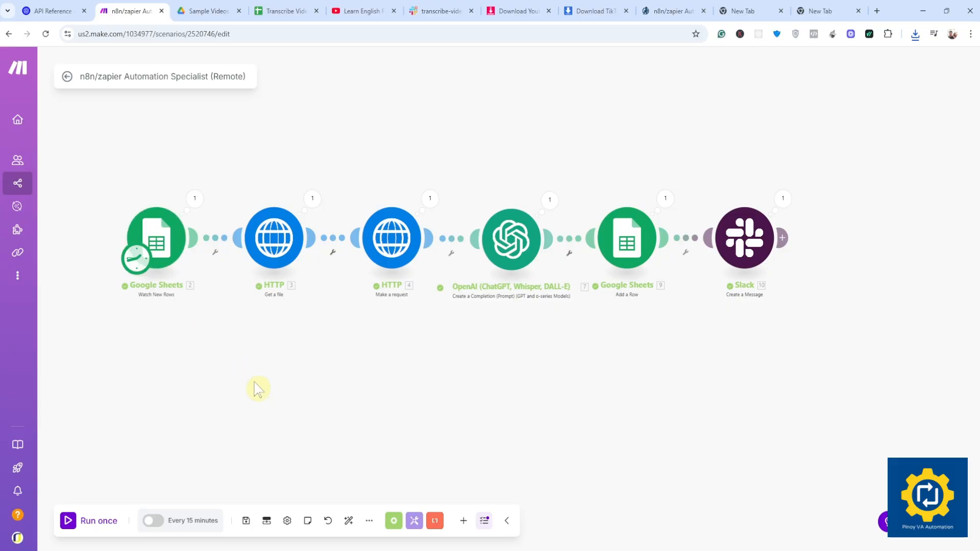
{"action": "scroll", "coordinate": [361, 446], "scroll_direction": "down", "scroll_amount": 2}
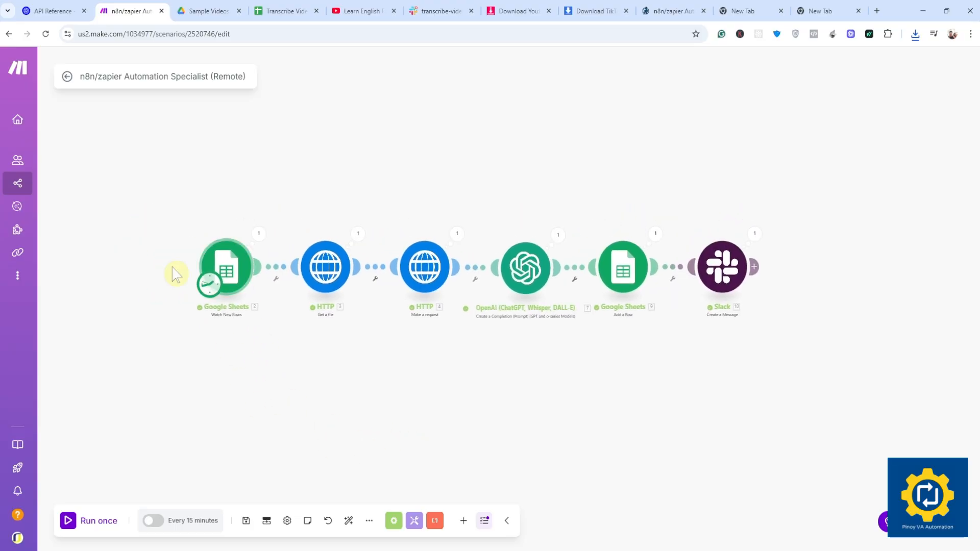